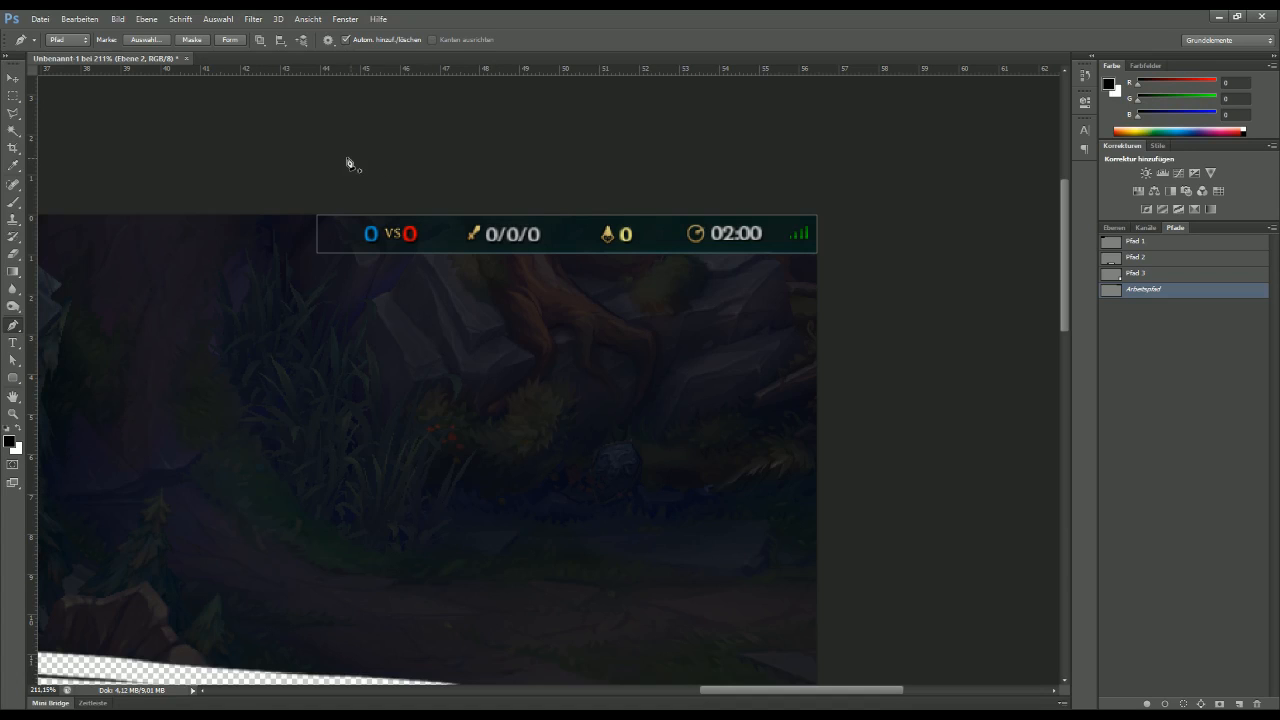
Step: Save the Arbeitspfad as a permanent path and load all four saved paths as one combined selection
{"action": "scroll", "coordinate": [440, 190], "scroll_direction": "down", "scroll_amount": 6}
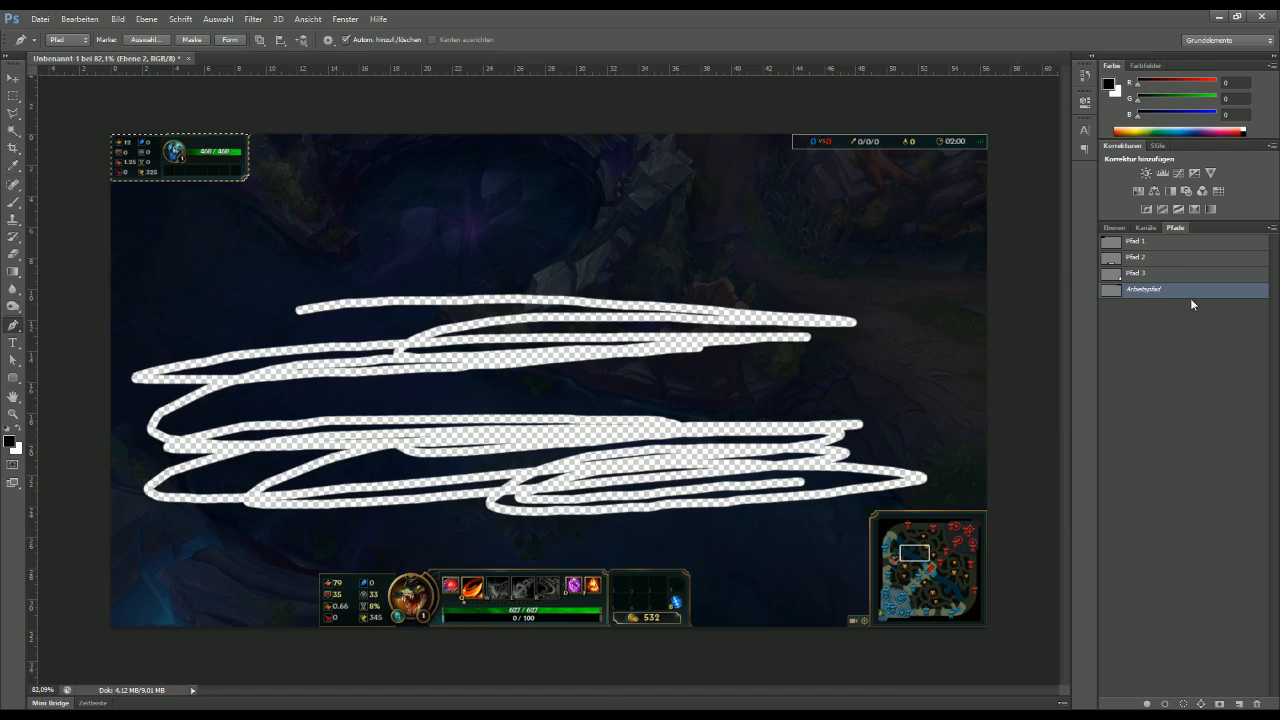
{"action": "left_click_drag", "start_coordinate": [1115, 292], "coordinate": [1241, 701]}
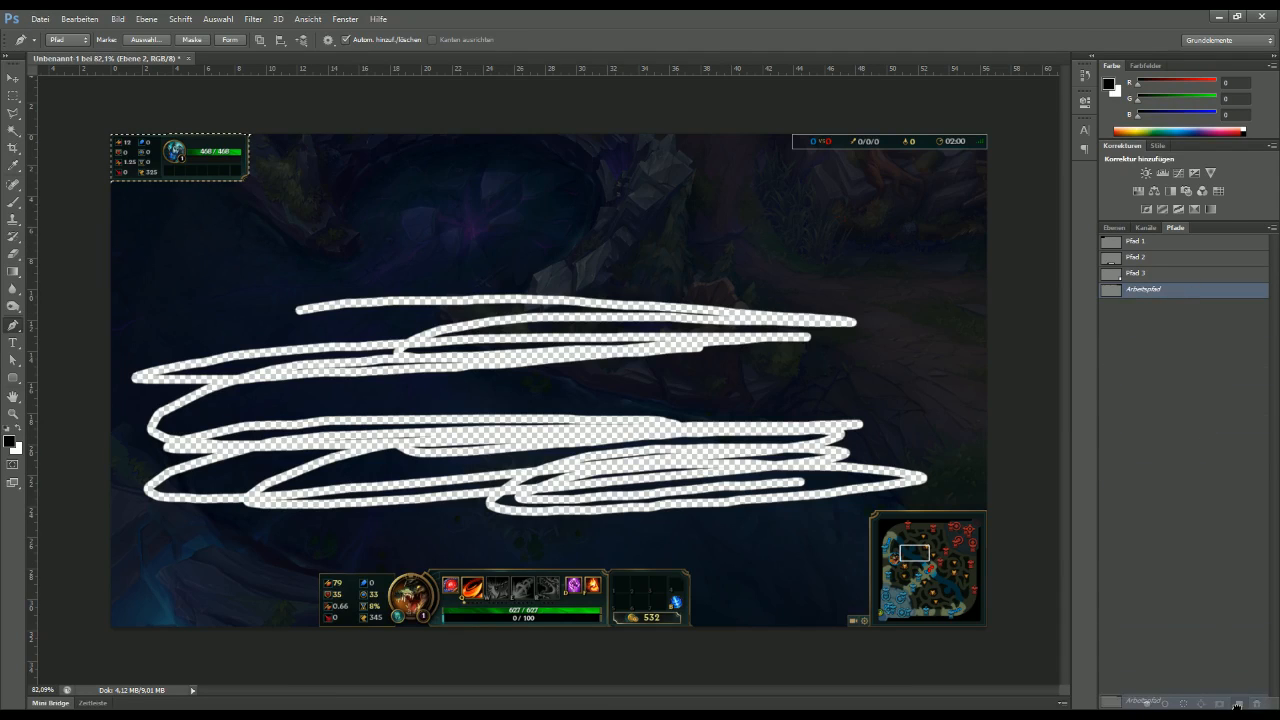
{"action": "left_click", "coordinate": [1107, 290], "text": "ctrl"}
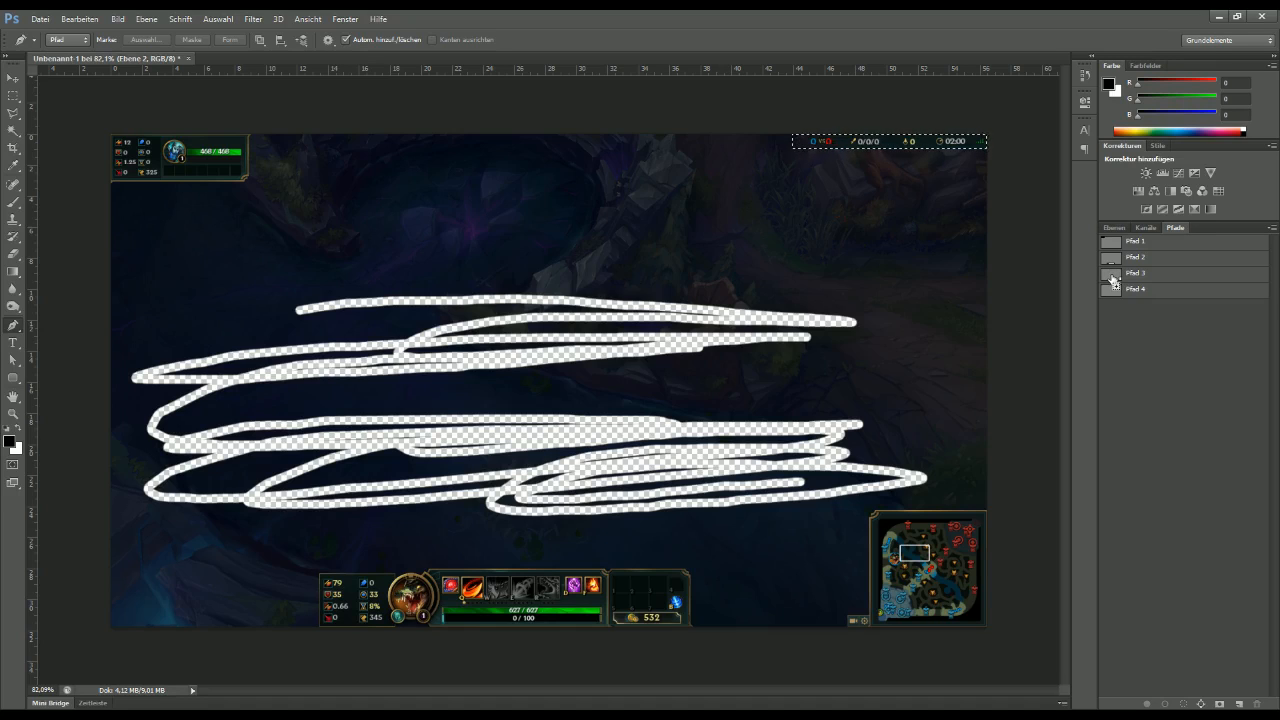
{"action": "left_click", "coordinate": [1112, 279], "text": "ctrl+shift"}
{"action": "left_click", "coordinate": [1112, 258], "text": "ctrl+shift"}
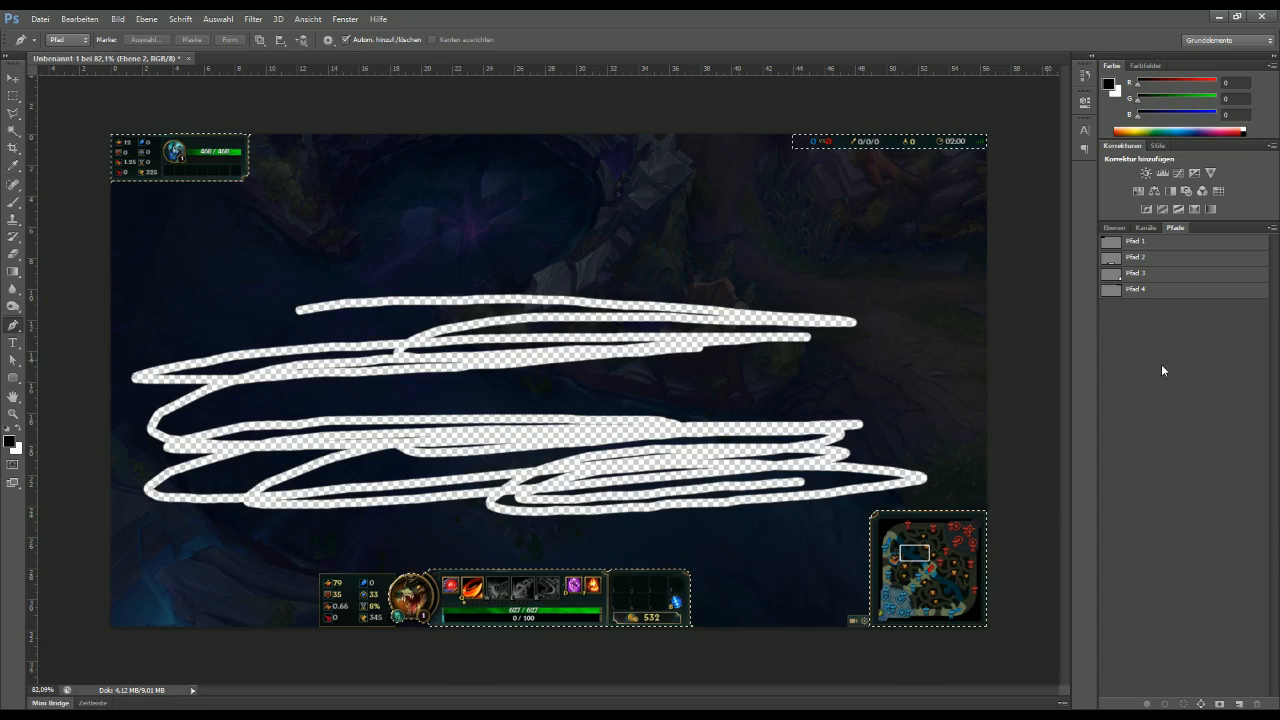
Step: Copy the selected interface areas from Ebene 1 onto a new layer
{"action": "left_click", "coordinate": [1113, 228]}
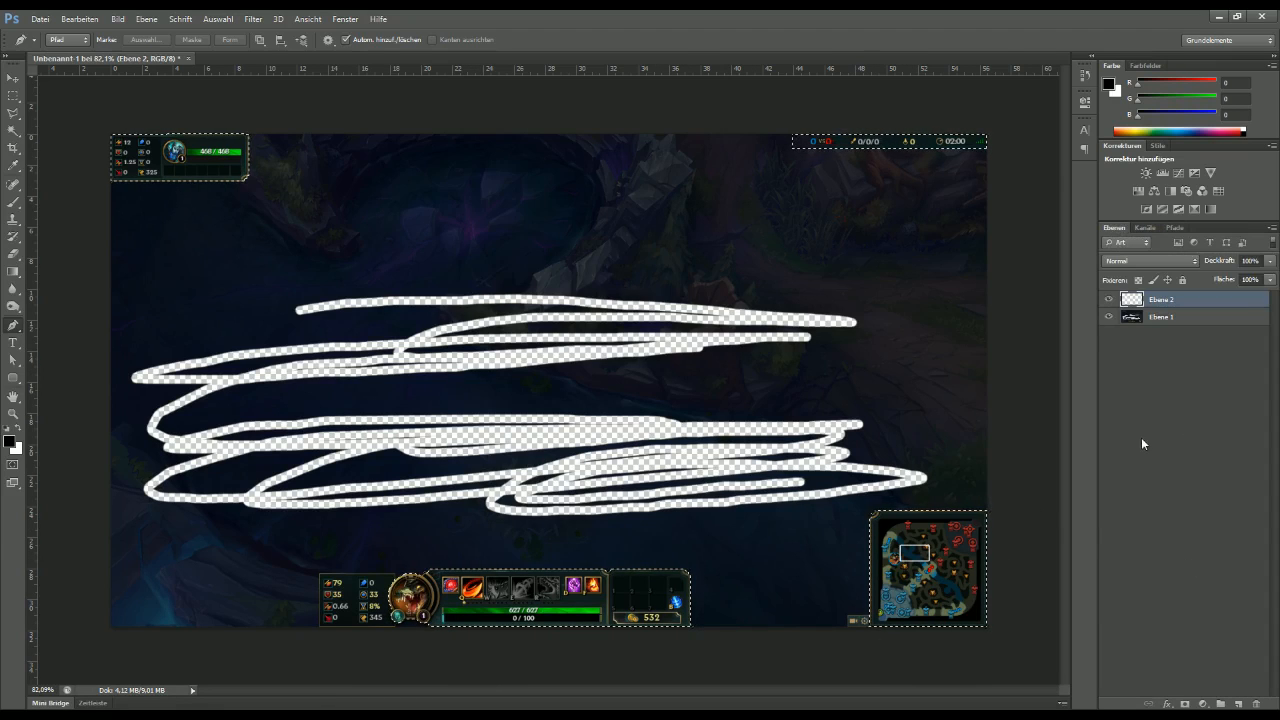
{"action": "left_click", "coordinate": [1185, 317]}
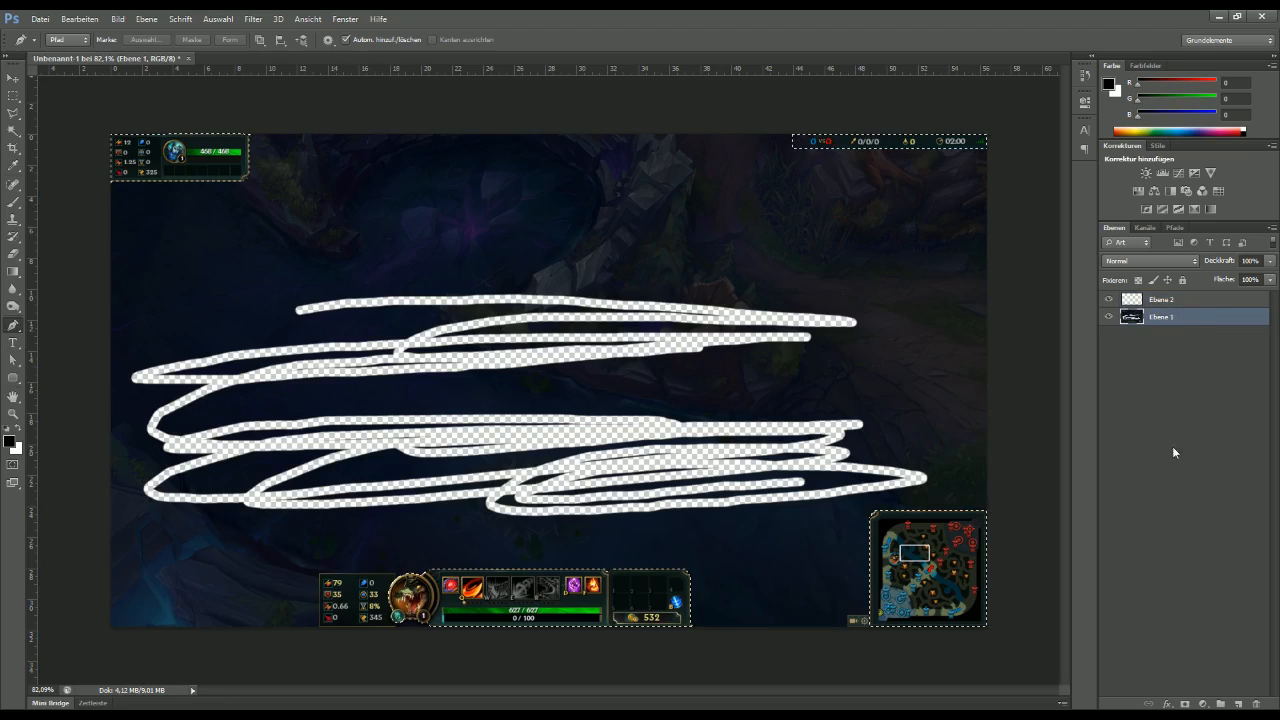
{"action": "left_click_drag", "start_coordinate": [1180, 321], "coordinate": [1184, 316]}
{"action": "key", "text": "ctrl+j"}
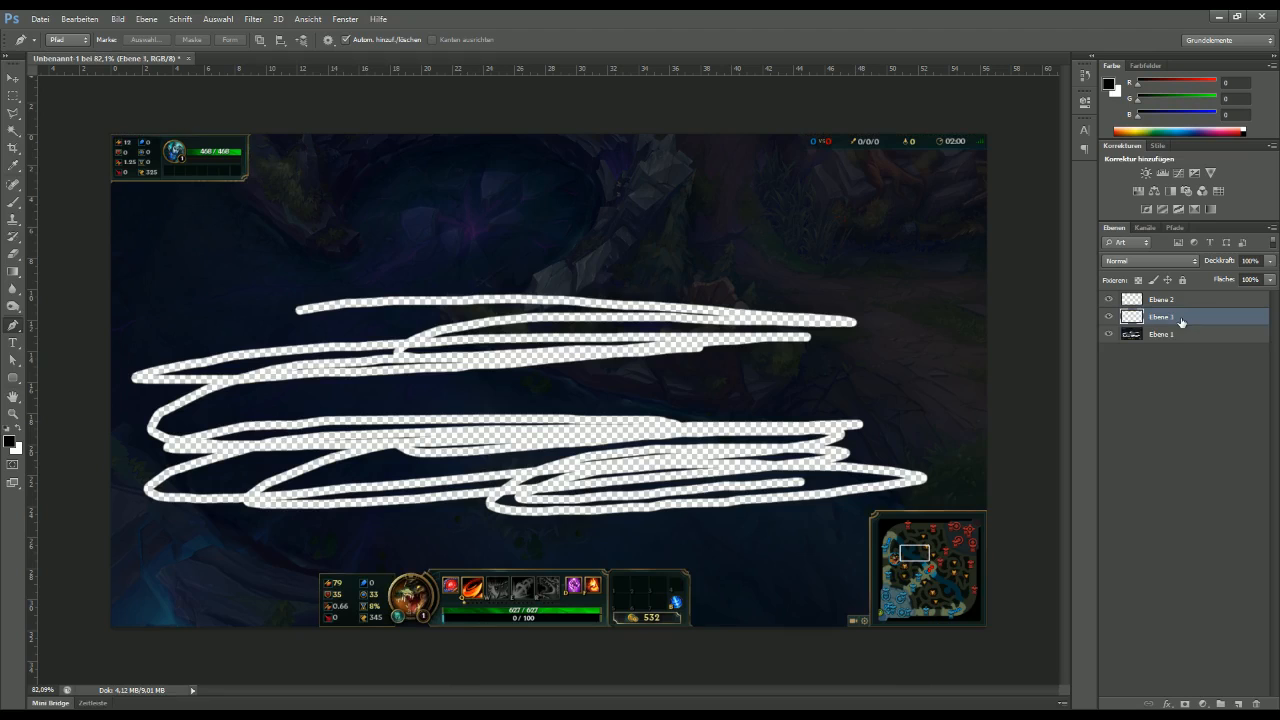
Step: Hide Ebene 1 so only the cut-out interface elements are shown
{"action": "left_click", "coordinate": [1108, 334]}
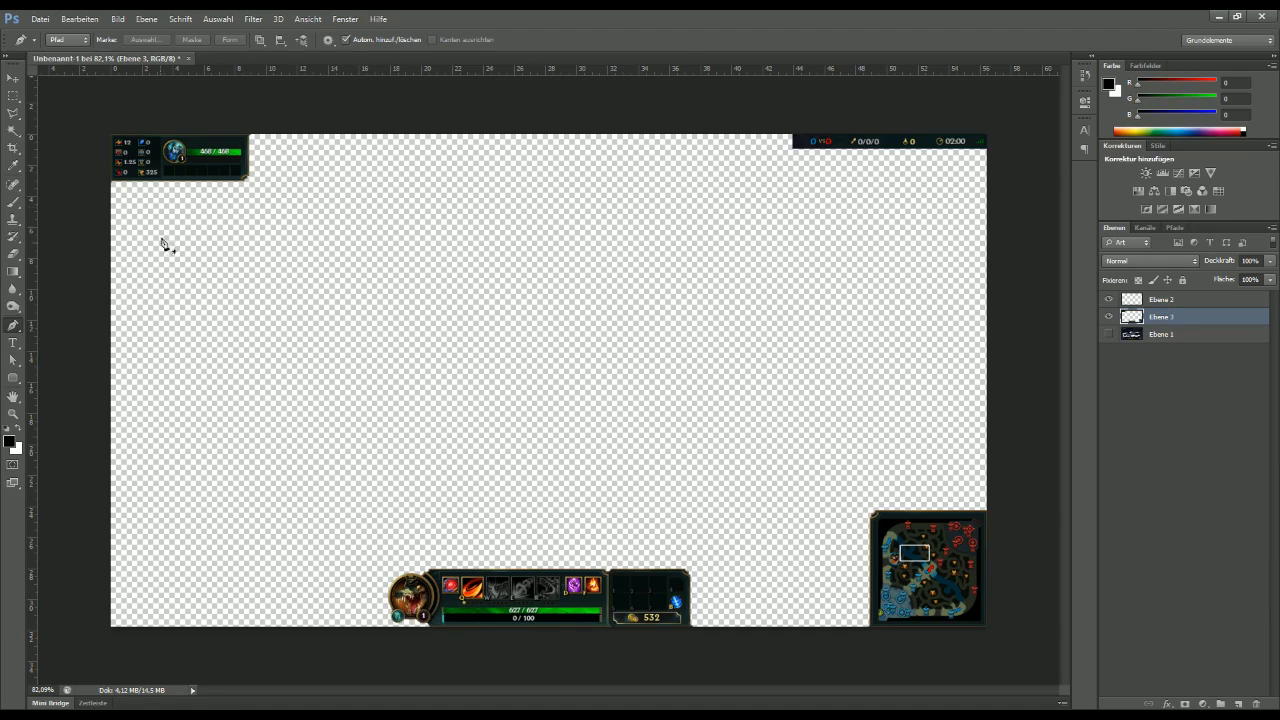
{"action": "left_click", "coordinate": [1108, 335]}
{"action": "left_click", "coordinate": [1108, 335]}
{"action": "left_click", "coordinate": [1108, 335]}
{"action": "left_click", "coordinate": [1108, 335]}
Step: Examine the champion stats panel in the canvas's upper-left corner up close, including its icons, values and item slots
{"action": "scroll", "coordinate": [69, 153], "scroll_direction": "up", "scroll_amount": 1}
{"action": "scroll", "coordinate": [69, 157], "scroll_direction": "up", "scroll_amount": 5}
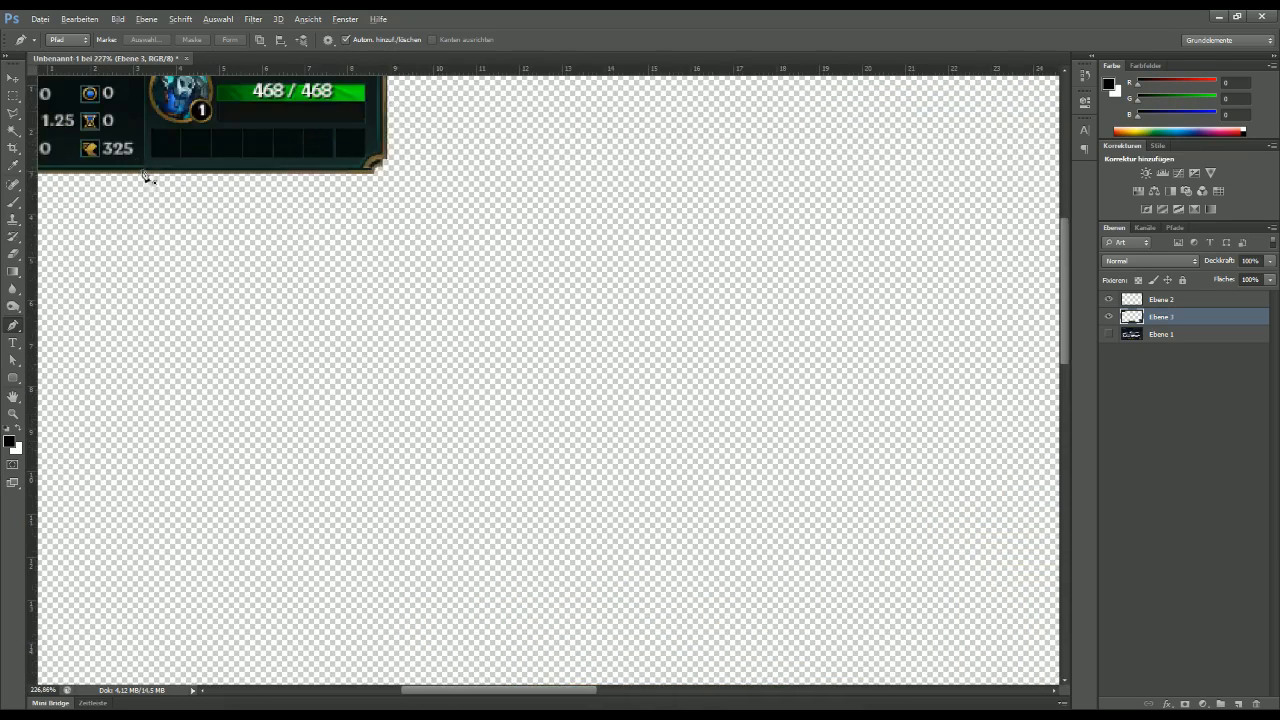
{"action": "left_click_drag", "start_coordinate": [237, 217], "coordinate": [391, 393]}
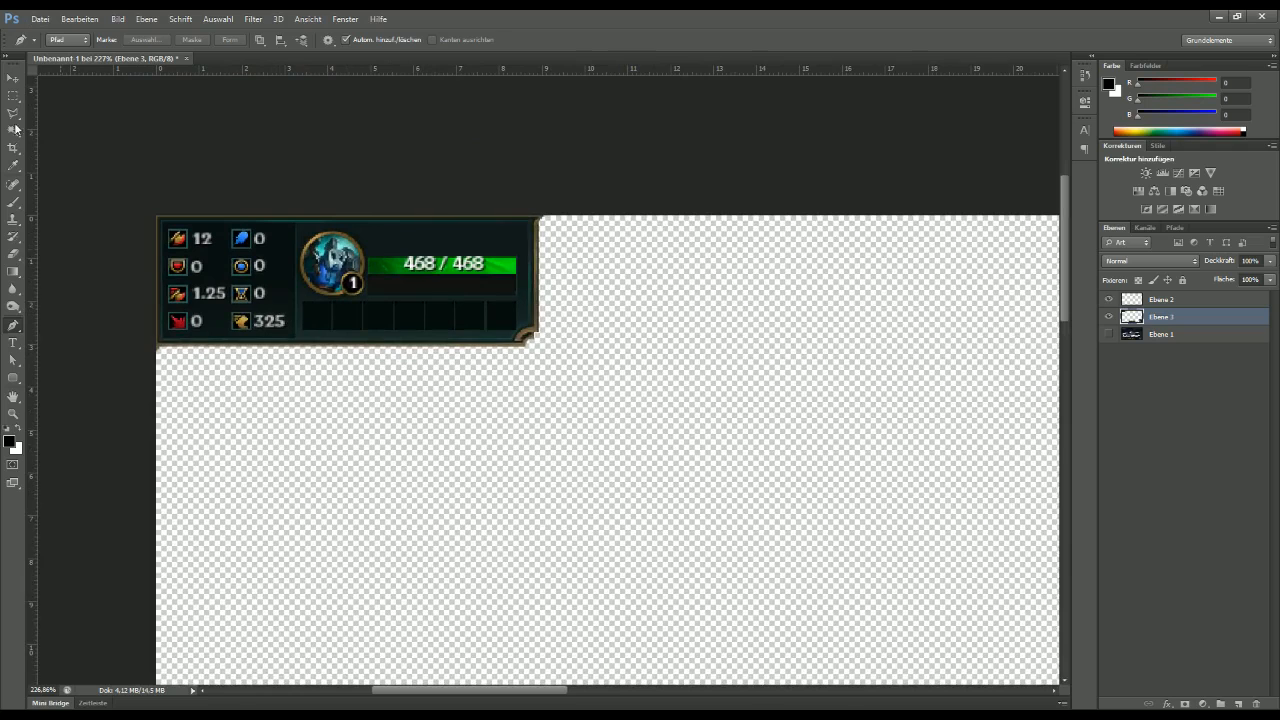
{"action": "left_click", "coordinate": [14, 79]}
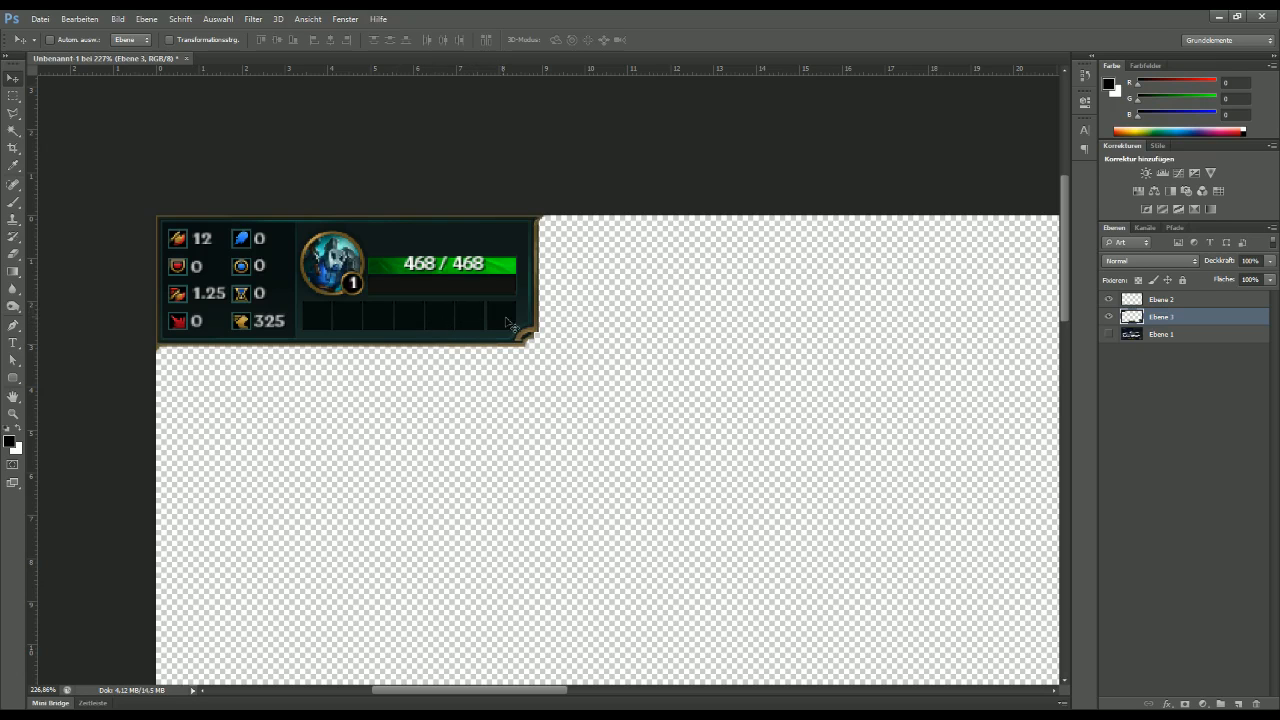
{"action": "scroll", "coordinate": [322, 311], "scroll_direction": "up", "scroll_amount": 3}
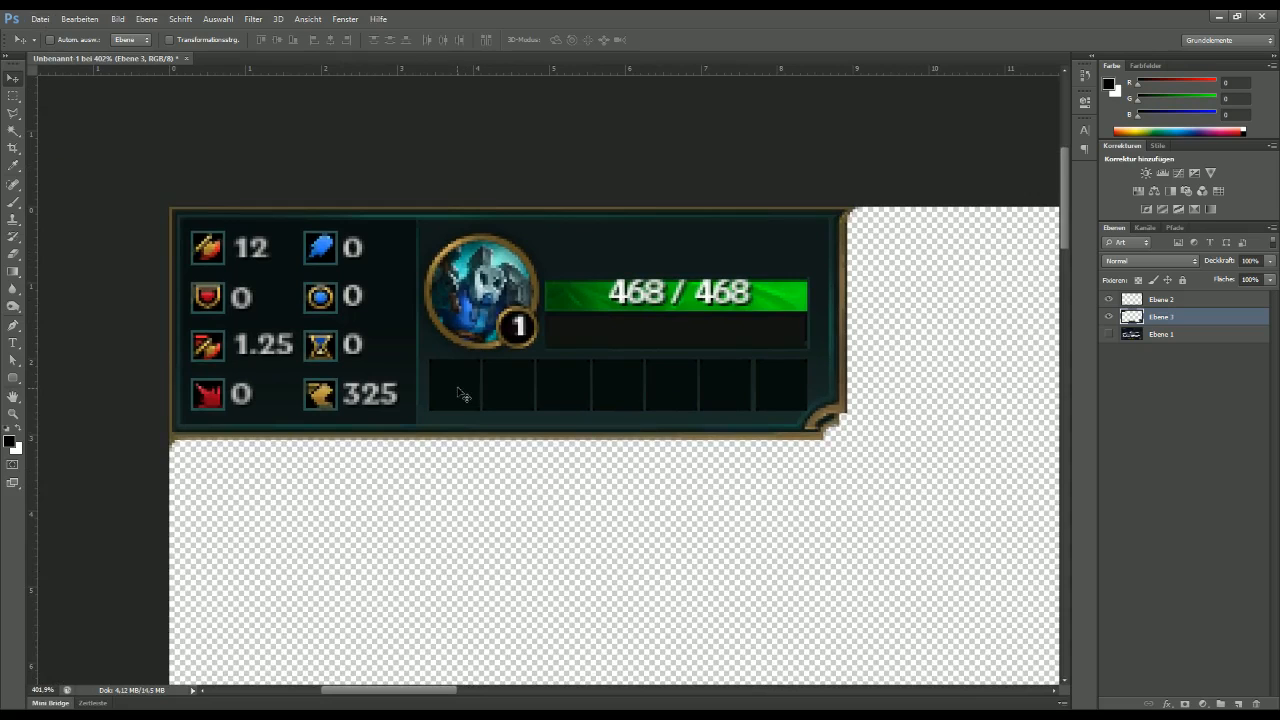
{"action": "scroll", "coordinate": [503, 388], "scroll_direction": "down", "scroll_amount": 2}
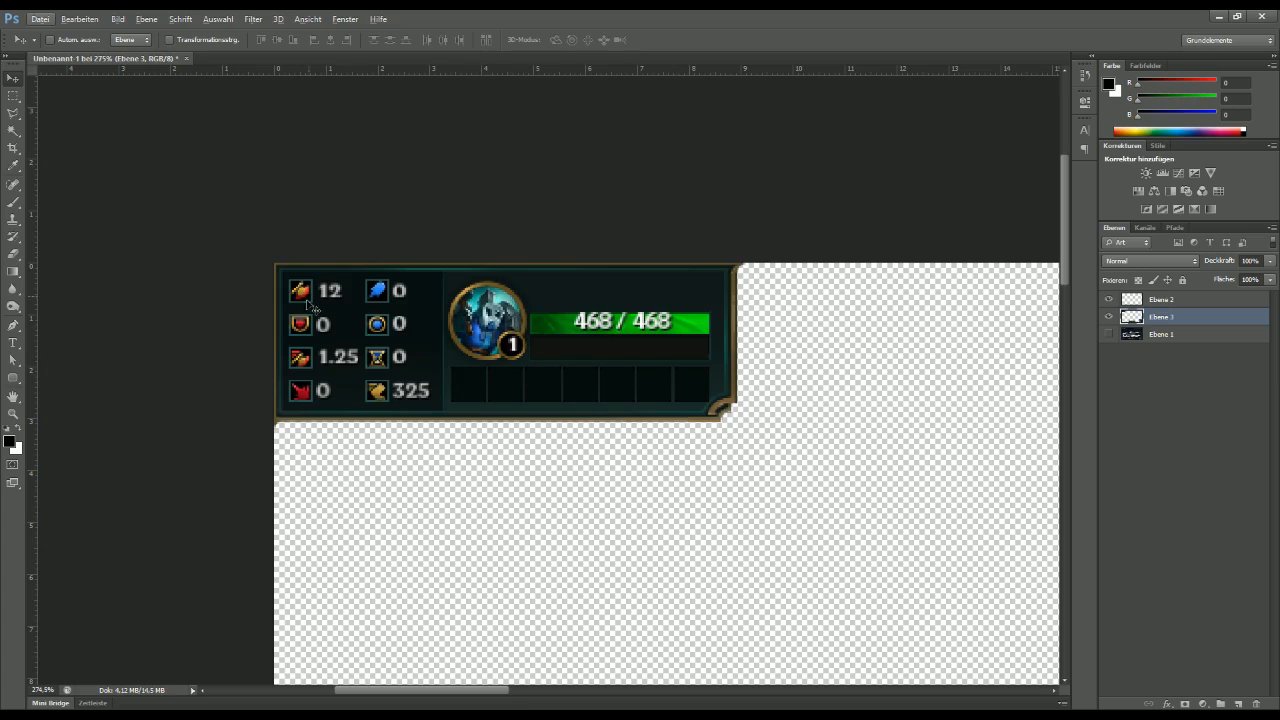
{"action": "key", "text": "alt"}
{"action": "scroll", "coordinate": [330, 303], "scroll_direction": "up", "scroll_amount": 2}
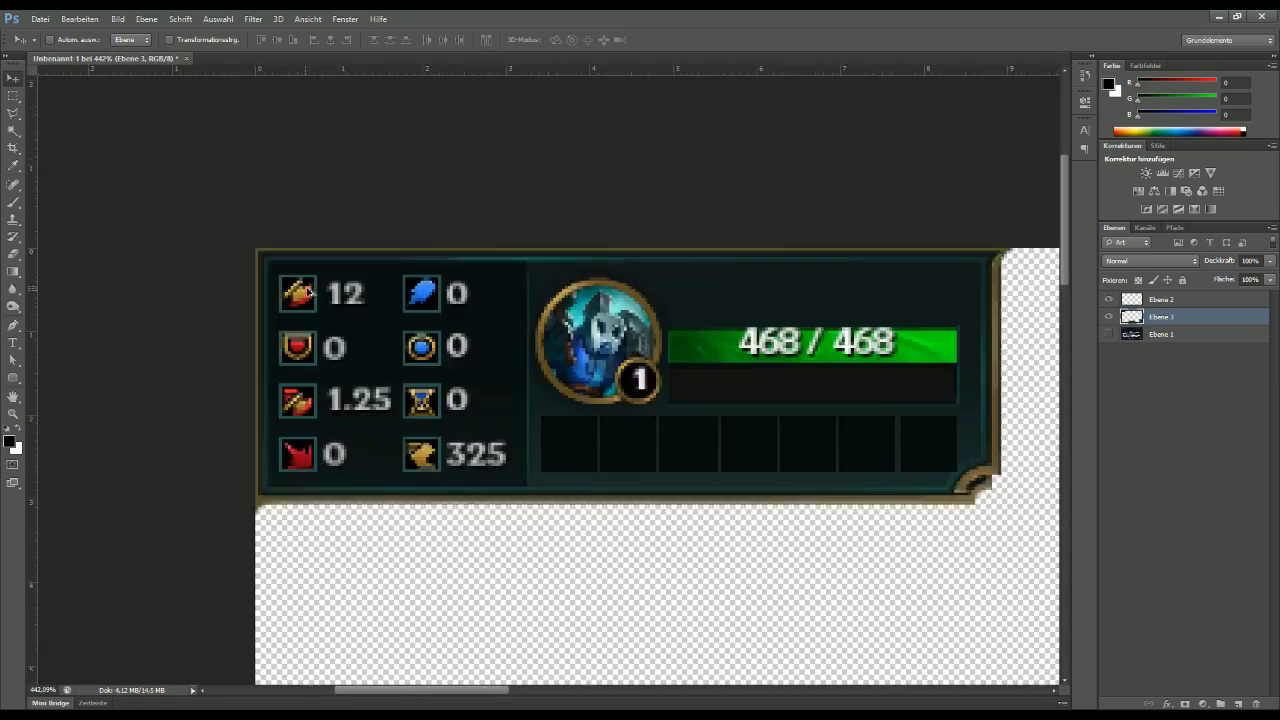
{"action": "scroll", "coordinate": [234, 201], "scroll_direction": "down", "scroll_amount": 1}
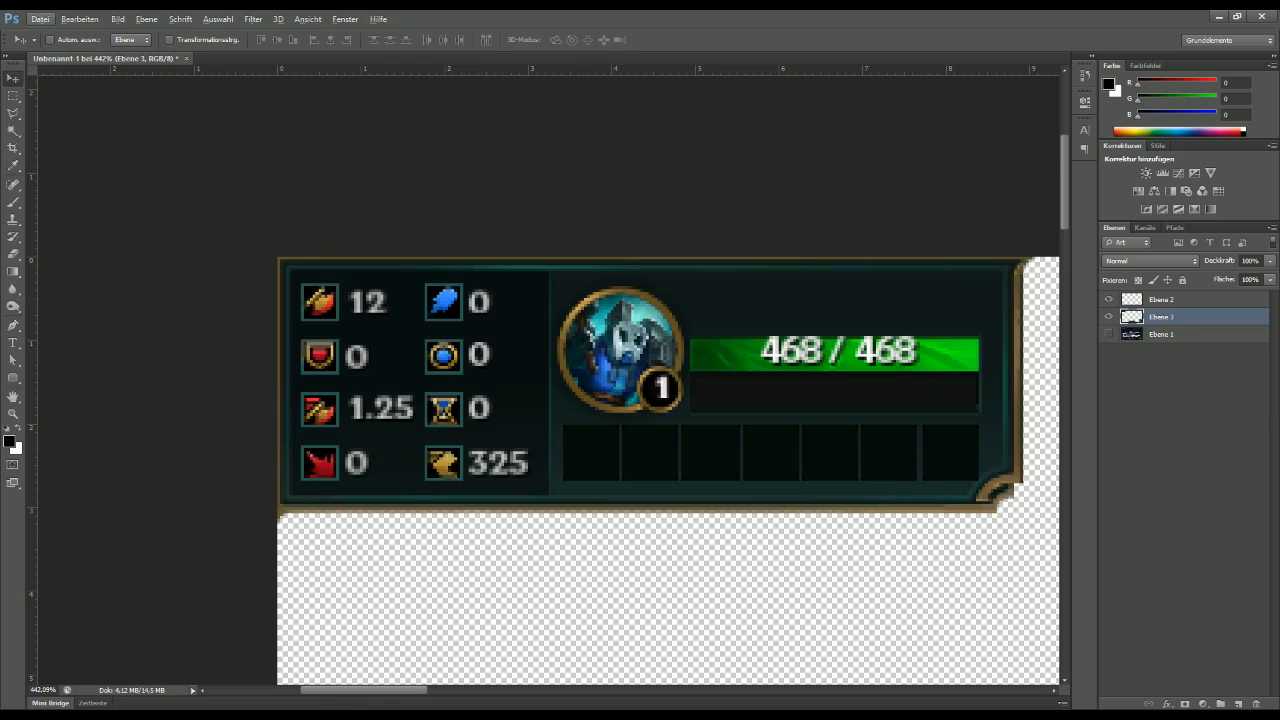
Step: Cut rectangular openings over the two stat values in the first row of the upper-left champion panel
{"action": "left_click", "coordinate": [13, 95]}
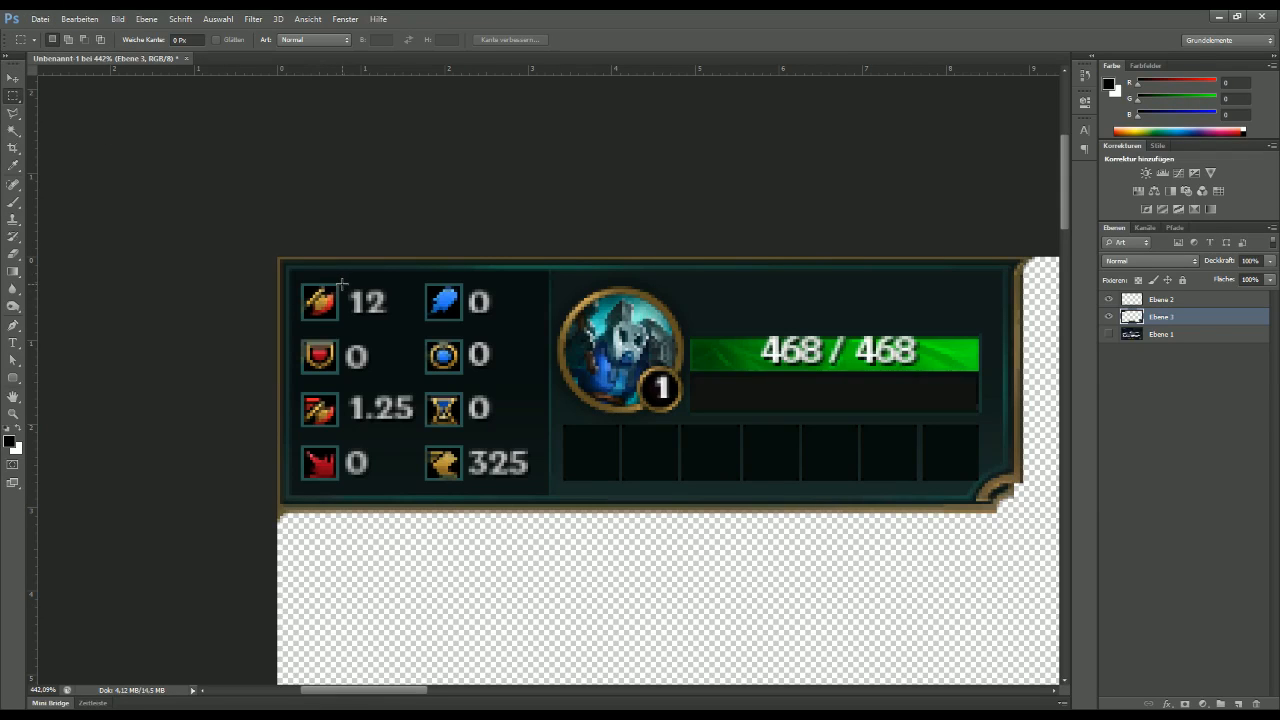
{"action": "left_click_drag", "start_coordinate": [341, 284], "coordinate": [412, 322]}
{"action": "key", "text": "Delete"}
{"action": "left_click", "coordinate": [352, 318]}
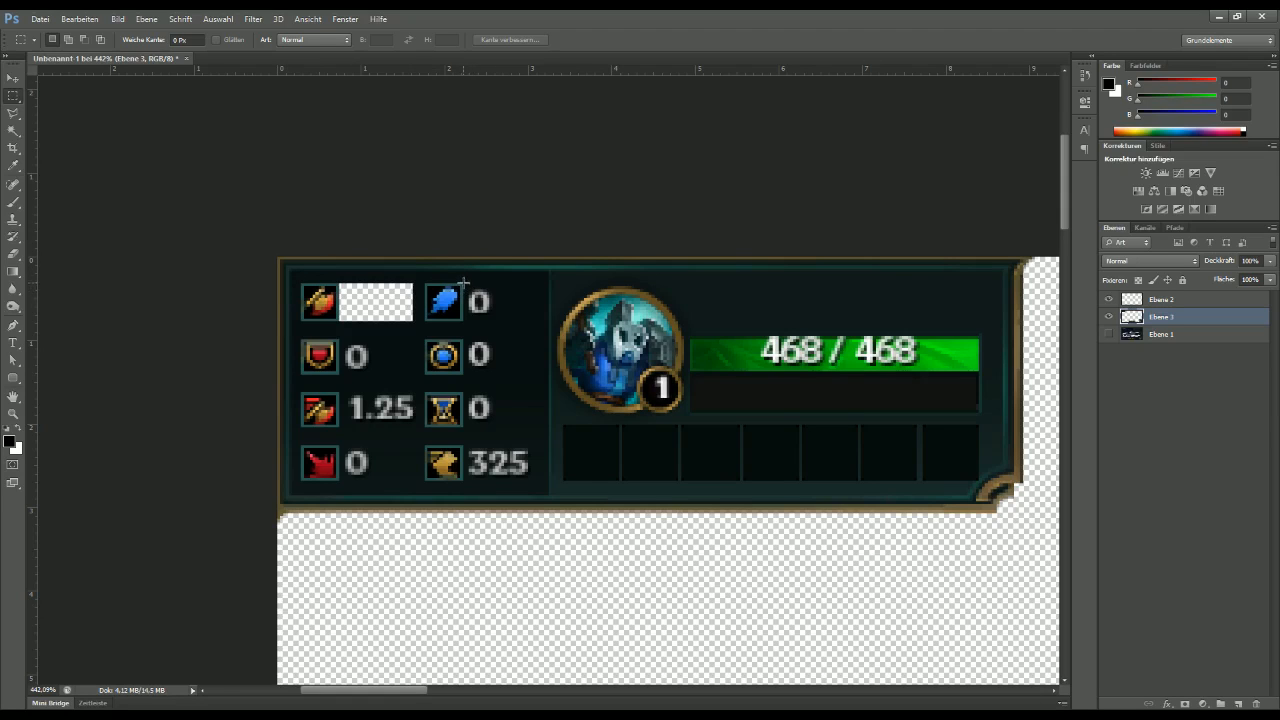
{"action": "left_click_drag", "start_coordinate": [463, 286], "coordinate": [542, 320]}
{"action": "key", "text": "Delete"}
{"action": "key", "text": "ctrl+d"}
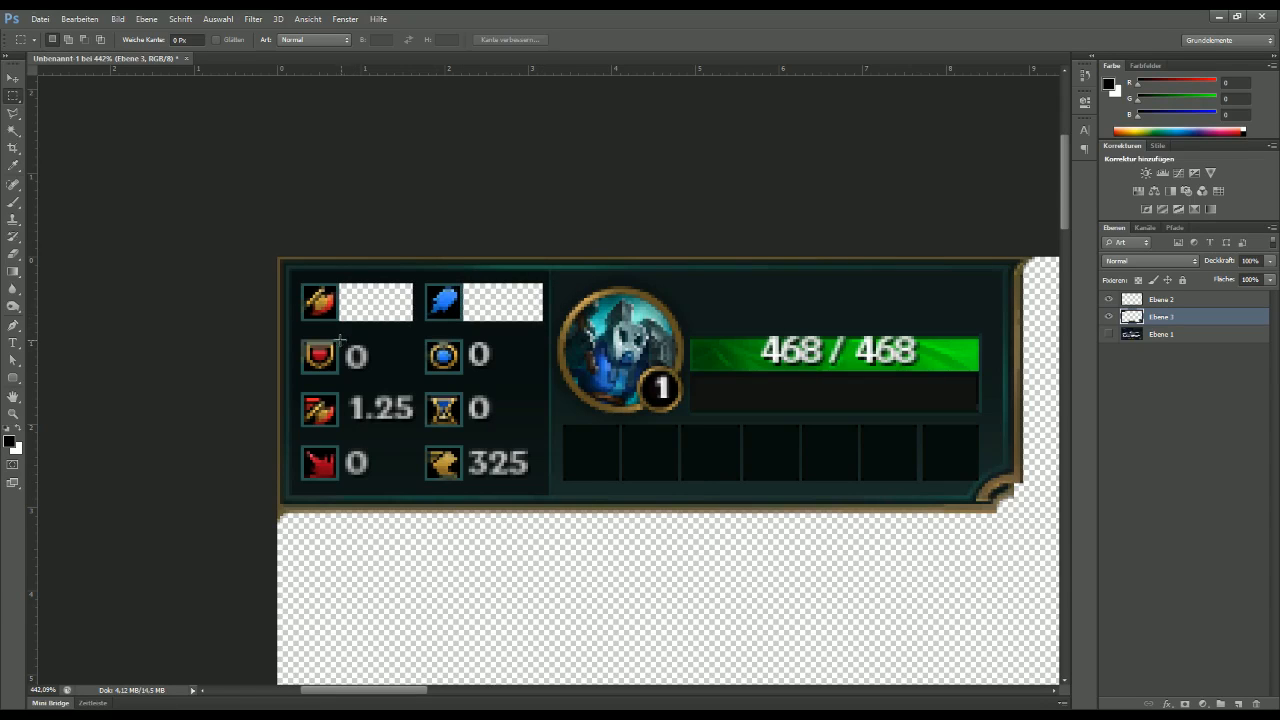
Step: Cut rectangular openings over the two stat values beside the shield and blue ring icons in the second row
{"action": "left_click_drag", "start_coordinate": [340, 340], "coordinate": [418, 374]}
{"action": "key", "text": "Delete"}
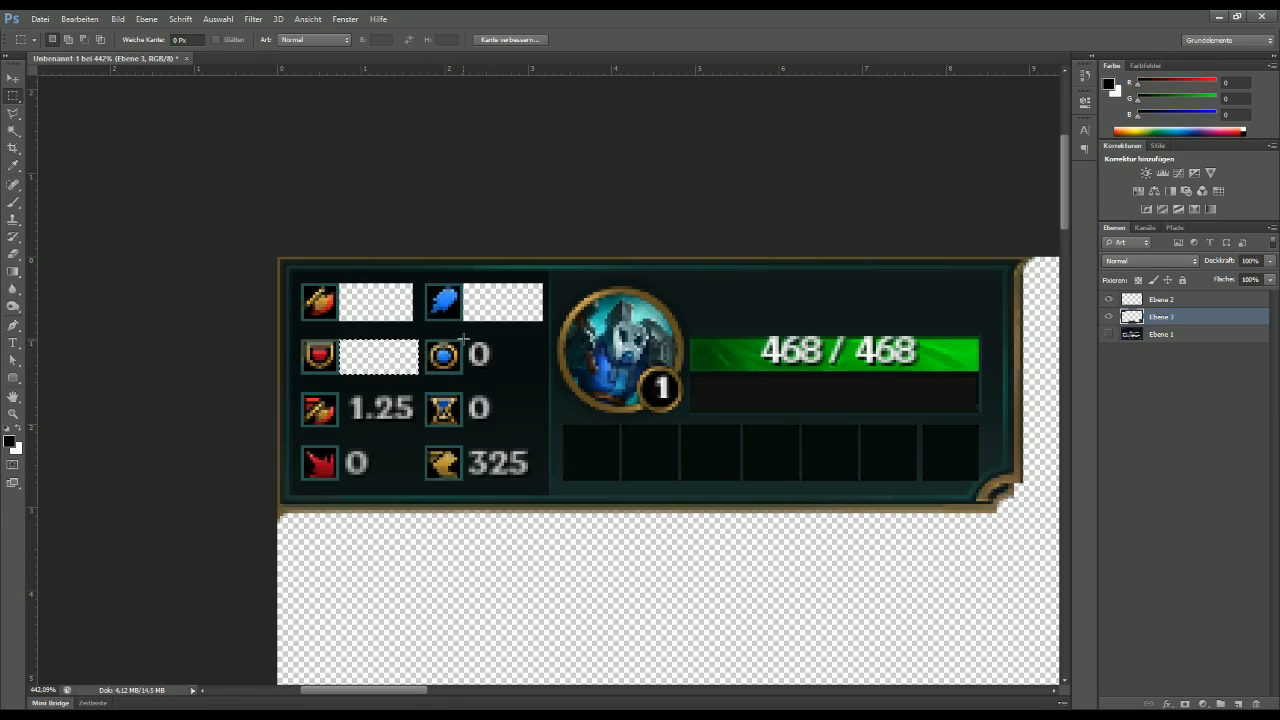
{"action": "mouse_move", "coordinate": [464, 338]}
{"action": "left_mouse_down"}
{"action": "mouse_move", "coordinate": [476, 312]}
{"action": "mouse_move", "coordinate": [480, 323]}
{"action": "left_mouse_up"}
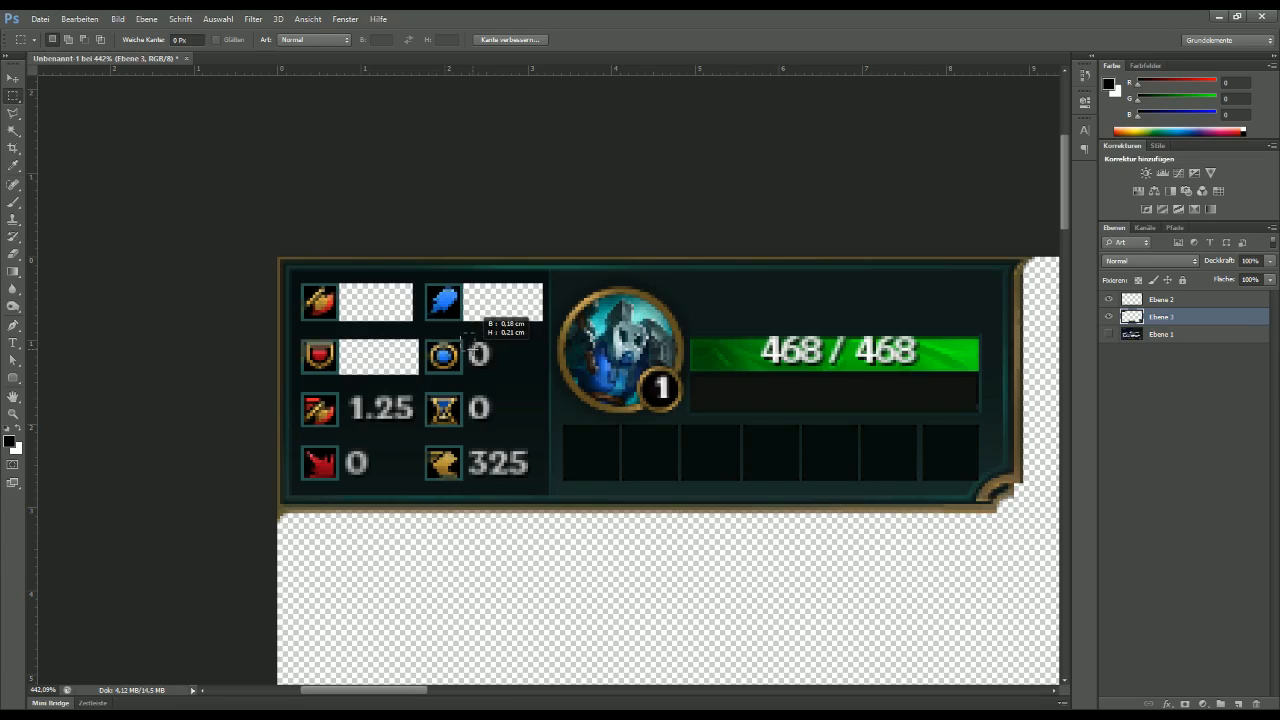
{"action": "left_click_drag", "start_coordinate": [480, 323], "coordinate": [509, 365]}
{"action": "left_click", "coordinate": [464, 338]}
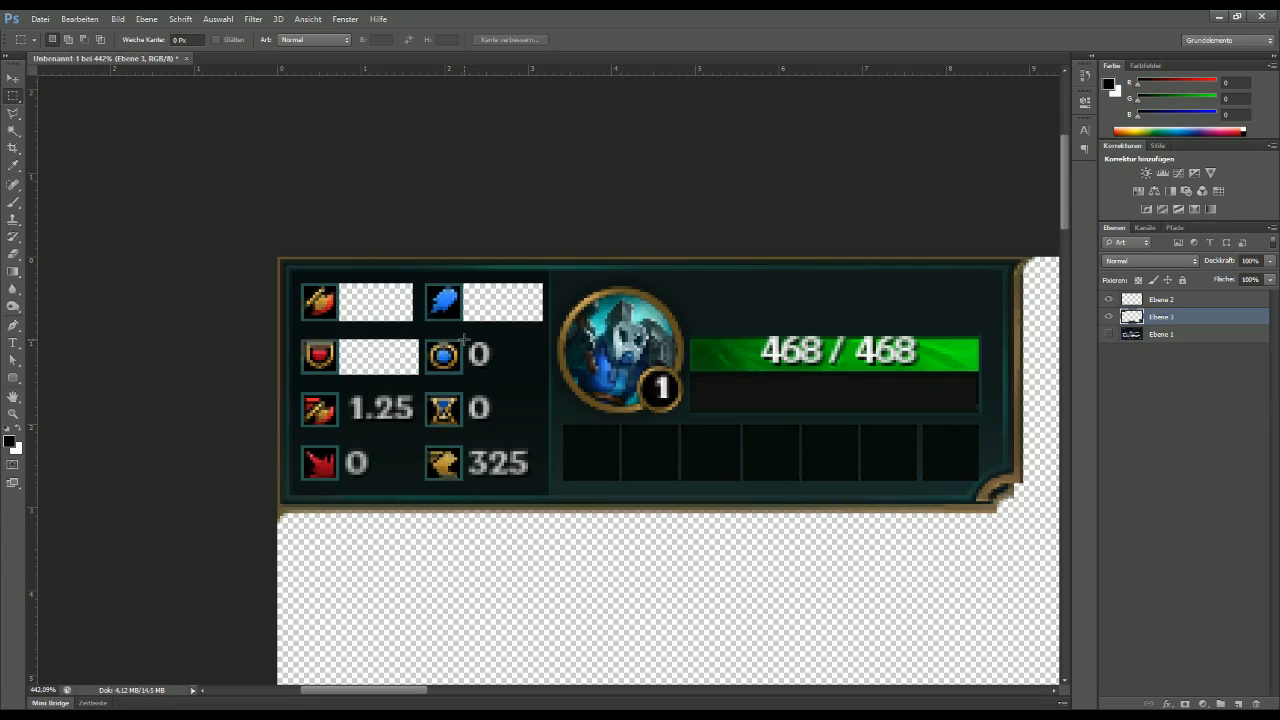
{"action": "left_click_drag", "start_coordinate": [453, 334], "coordinate": [545, 375]}
{"action": "key", "text": "Delete"}
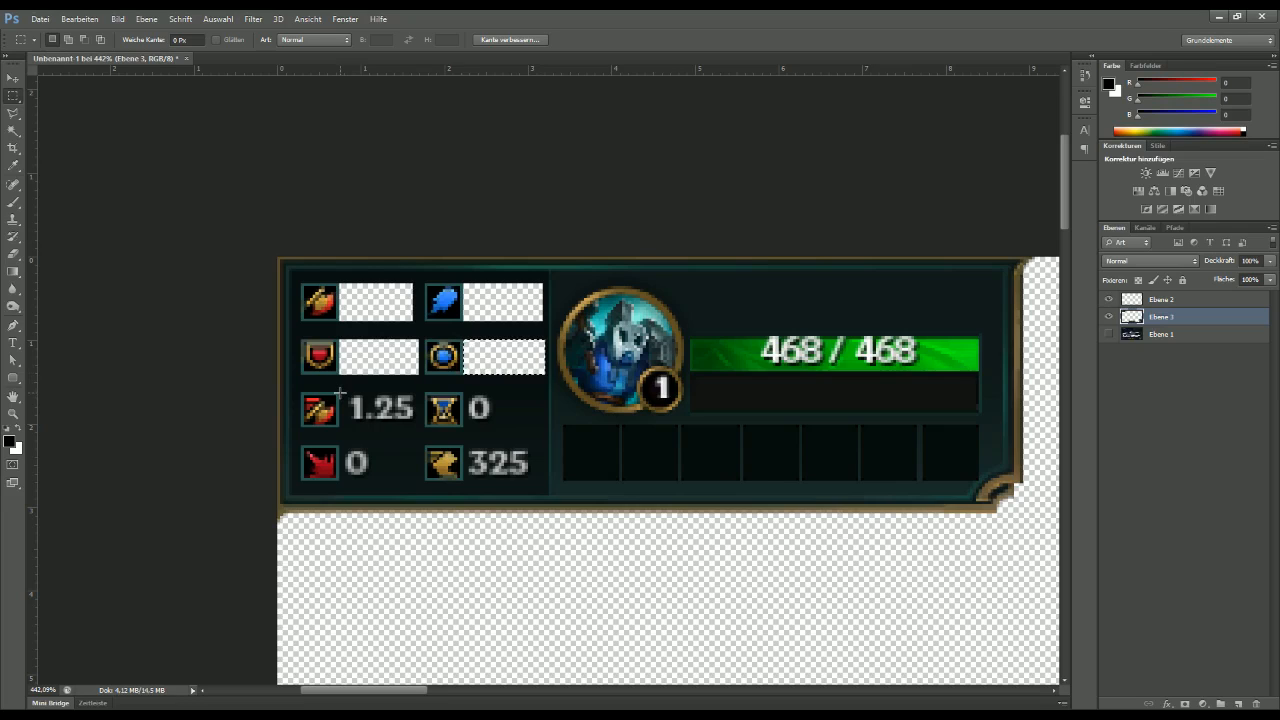
Step: Cut rectangular openings over the third and fourth stat values in the panel's first icon column
{"action": "left_click", "coordinate": [334, 383]}
{"action": "left_click_drag", "start_coordinate": [340, 393], "coordinate": [417, 427]}
{"action": "key", "text": "Delete"}
{"action": "left_click_drag", "start_coordinate": [340, 444], "coordinate": [416, 481]}
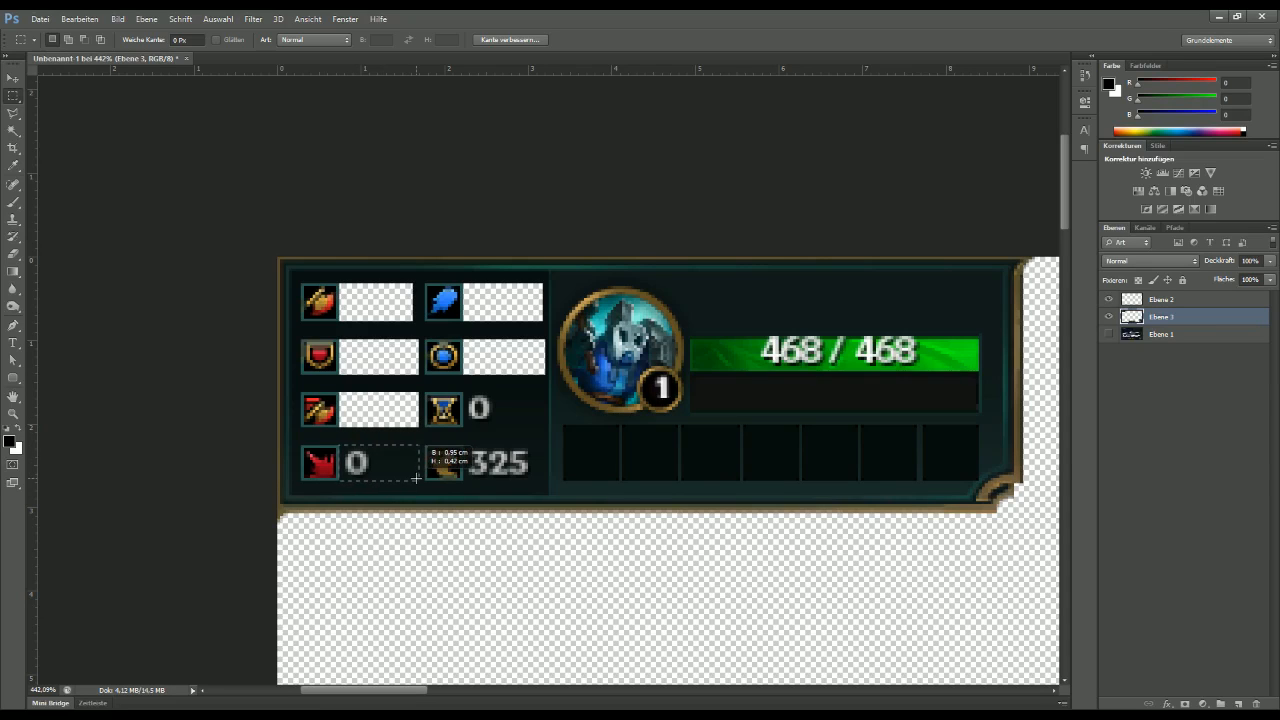
{"action": "key", "text": "Delete"}
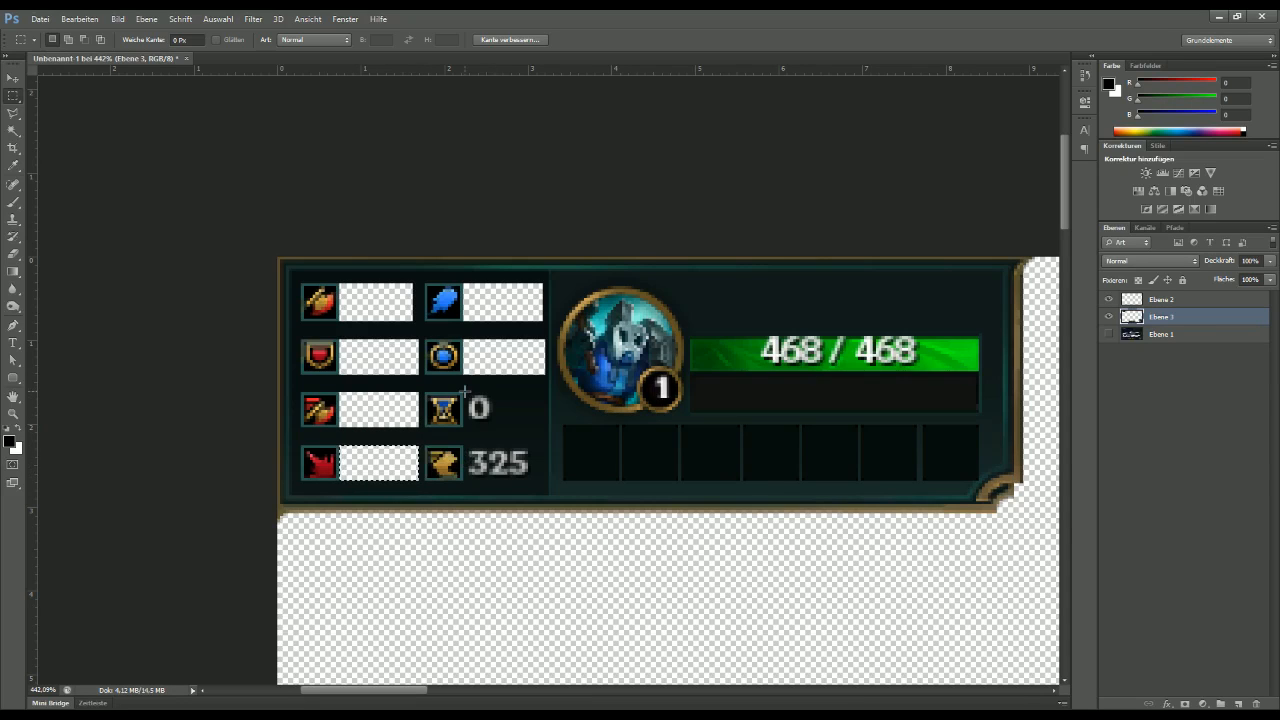
Step: Cut rectangular openings over the values beside the hourglass and boot icons, then clear the selection
{"action": "left_click_drag", "start_coordinate": [463, 391], "coordinate": [541, 427]}
{"action": "key", "text": "Delete"}
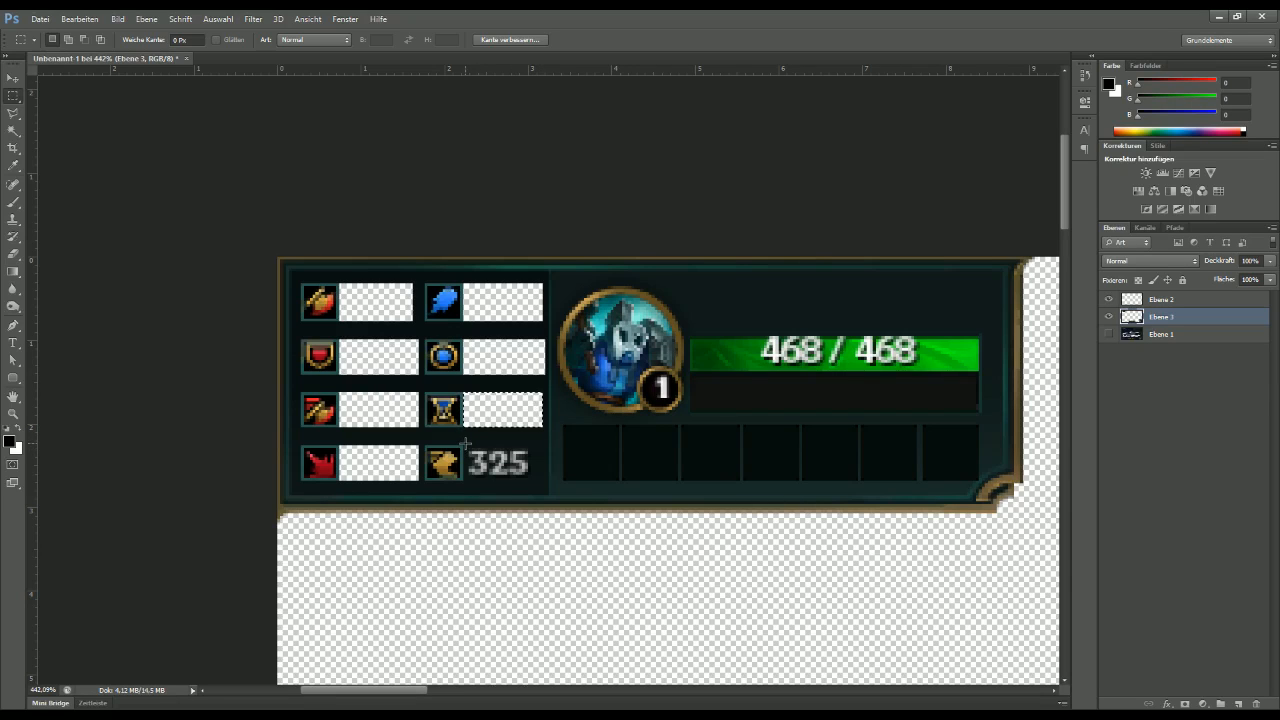
{"action": "left_click_drag", "start_coordinate": [464, 445], "coordinate": [547, 483]}
{"action": "key", "text": "Delete"}
{"action": "key", "text": "ctrl+d"}
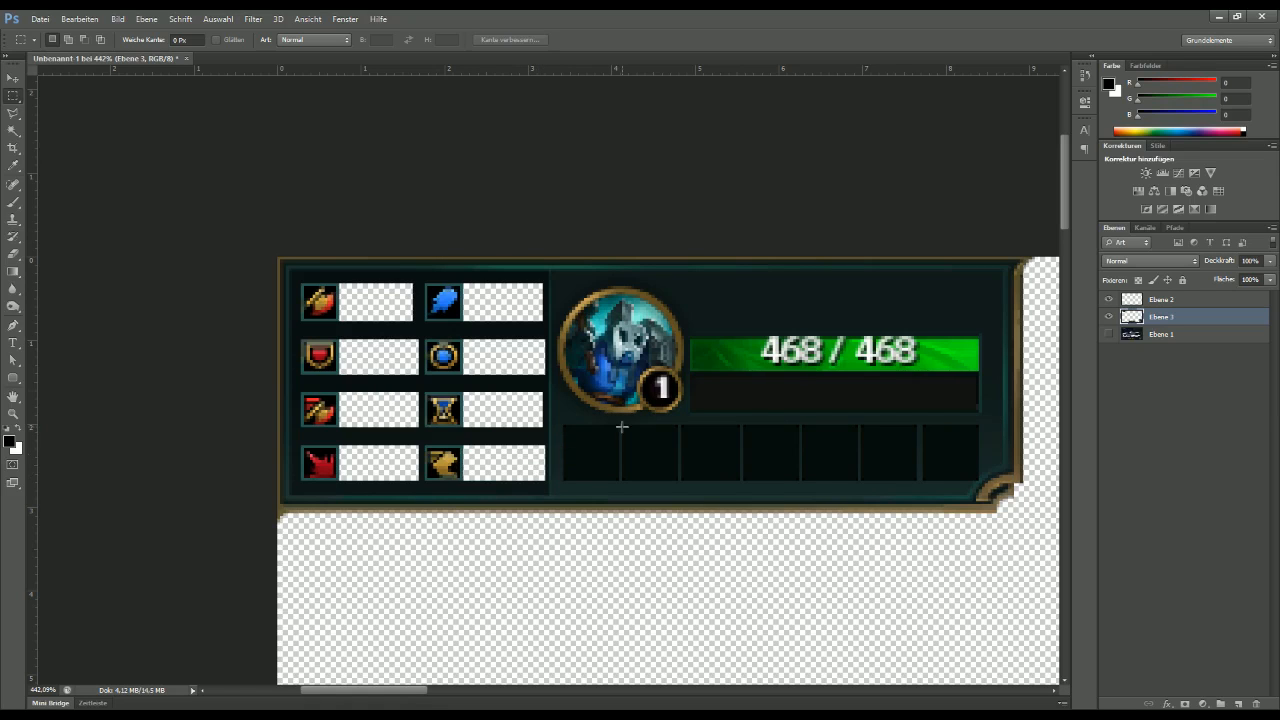
Step: Cut out the green health bar and the dark bar beneath it as two separate rectangular openings
{"action": "scroll", "coordinate": [674, 371], "scroll_direction": "right", "scroll_amount": 5}
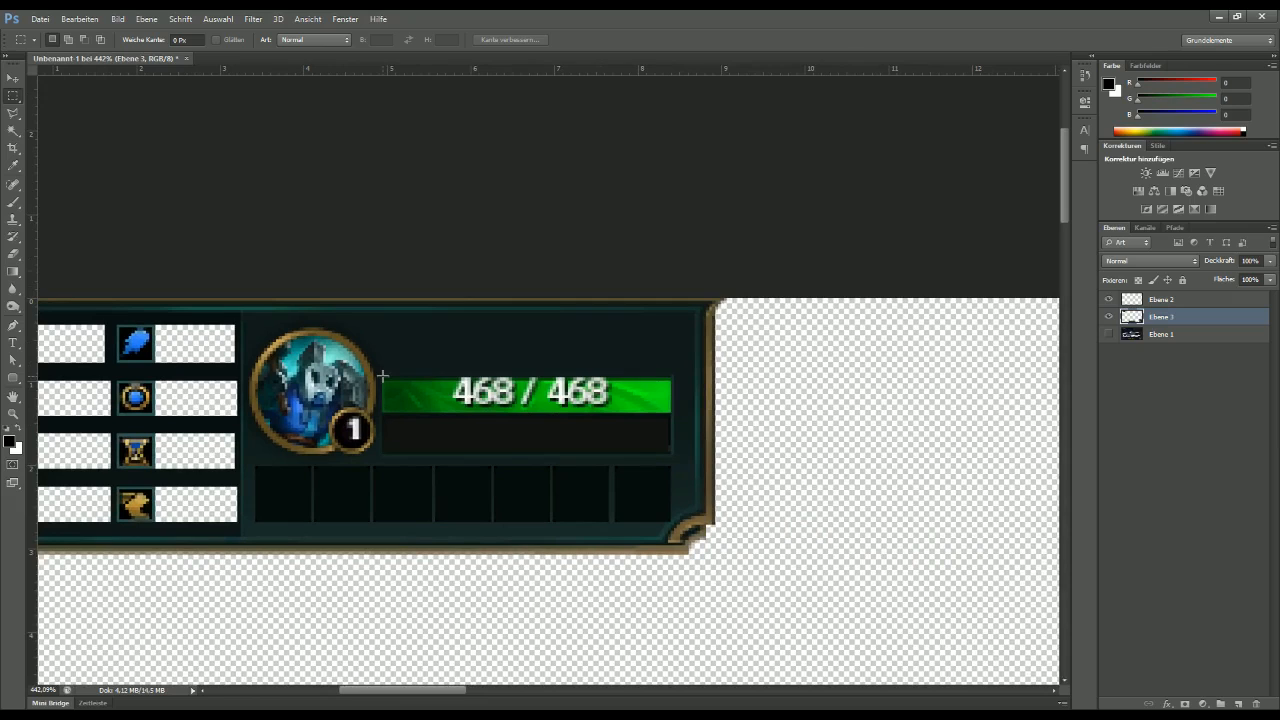
{"action": "left_click_drag", "start_coordinate": [382, 377], "coordinate": [670, 412]}
{"action": "key", "text": "Delete"}
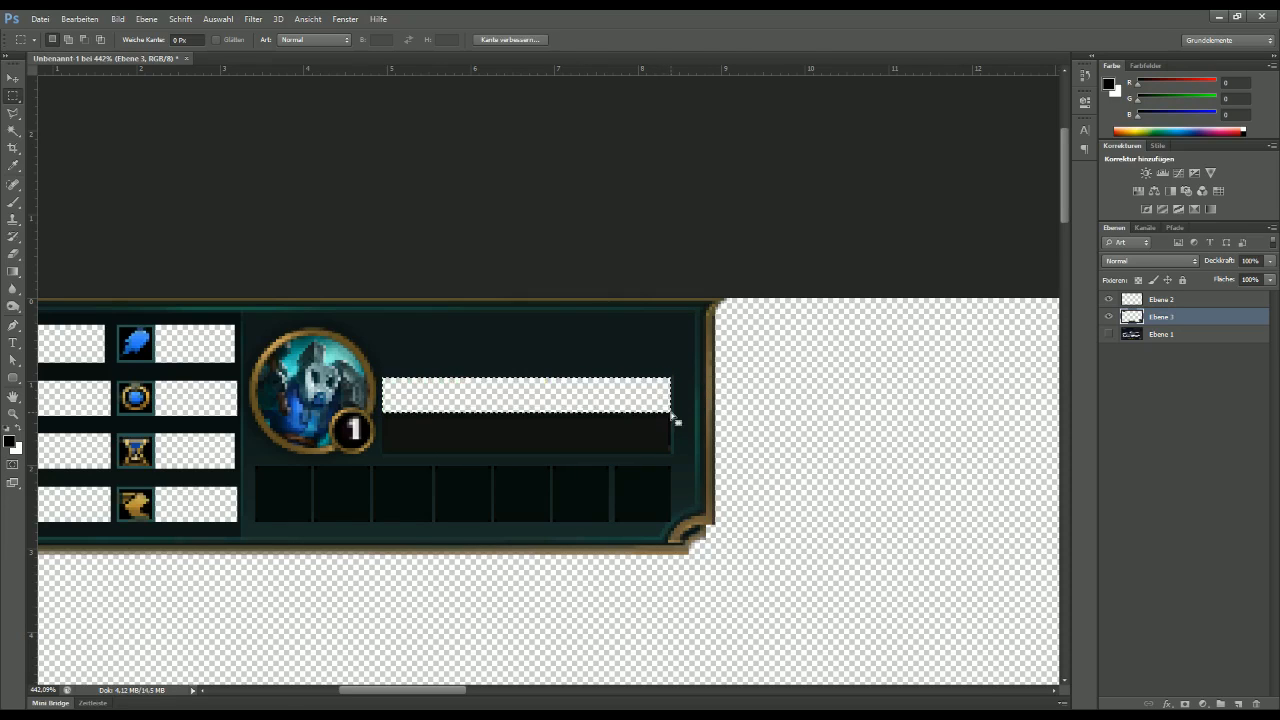
{"action": "left_click_drag", "start_coordinate": [382, 415], "coordinate": [668, 452]}
{"action": "key", "text": "ctrl+BackSpace"}
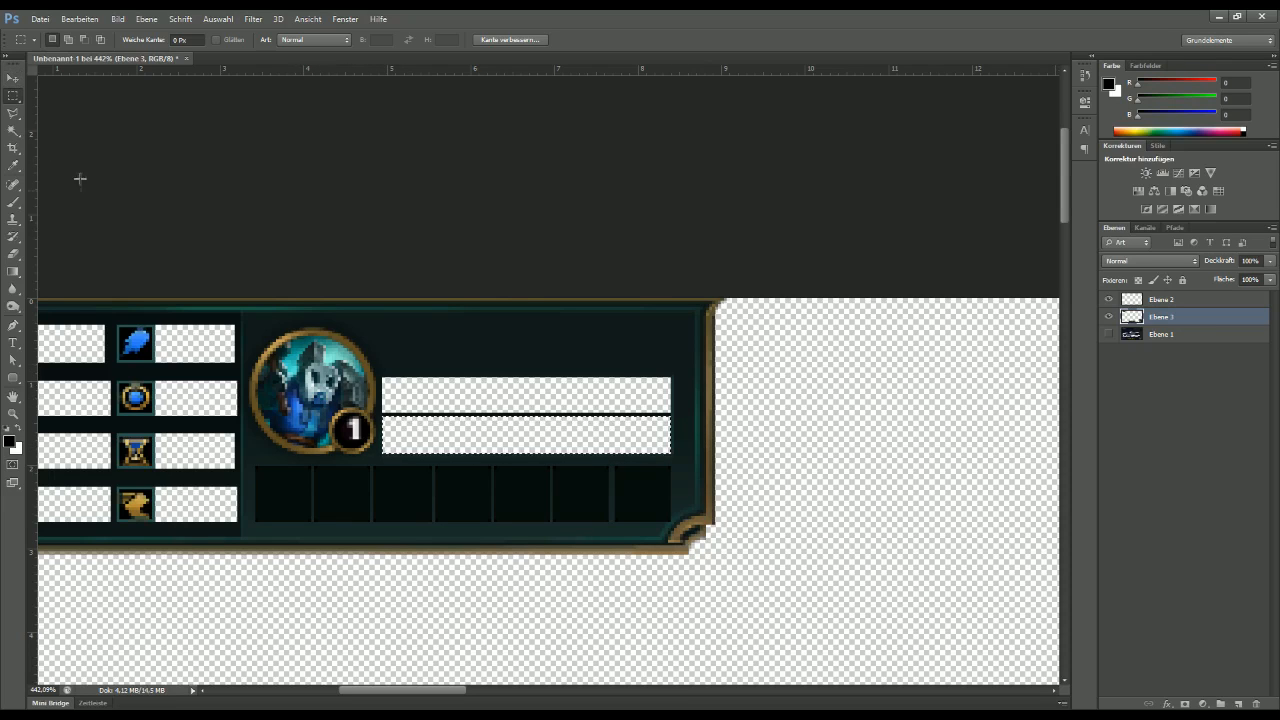
Step: Select the champion portrait inside its gold ring with an elliptical selection and erase the picture
{"action": "left_click_drag", "start_coordinate": [14, 96], "coordinate": [62, 111]}
{"action": "left_click_drag", "start_coordinate": [251, 325], "coordinate": [372, 442]}
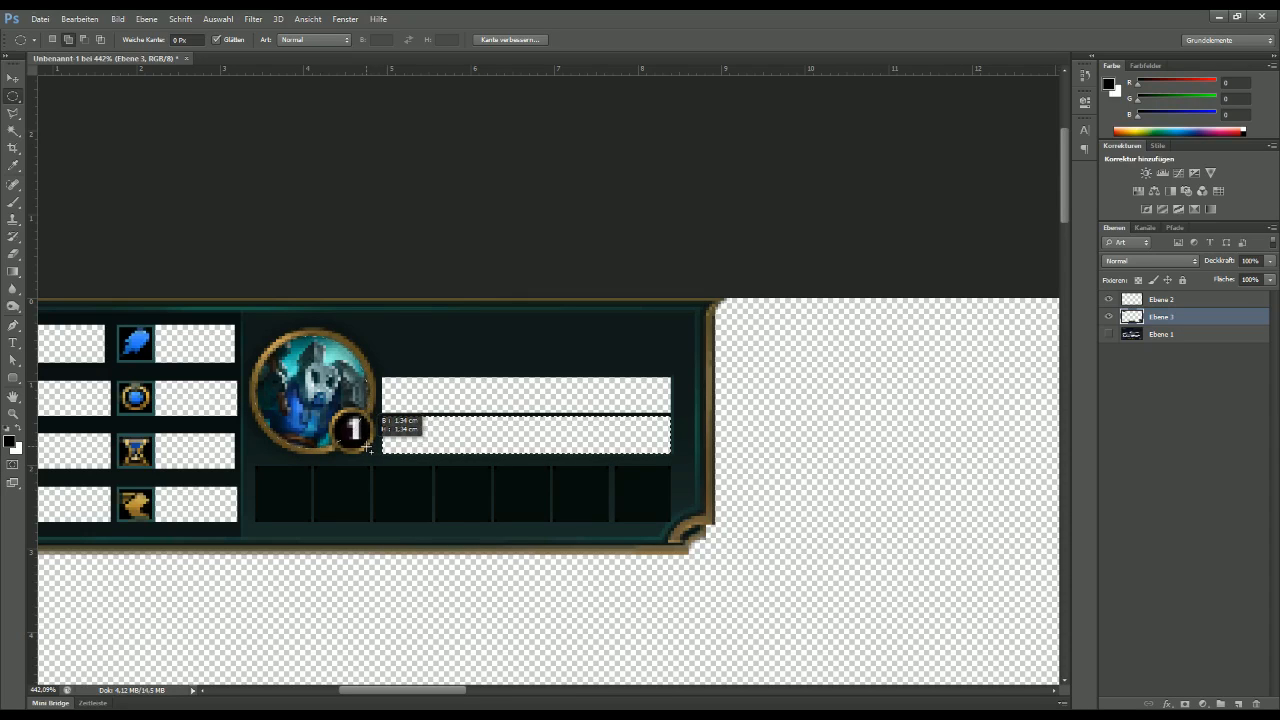
{"action": "left_click_drag", "start_coordinate": [371, 451], "coordinate": [369, 449]}
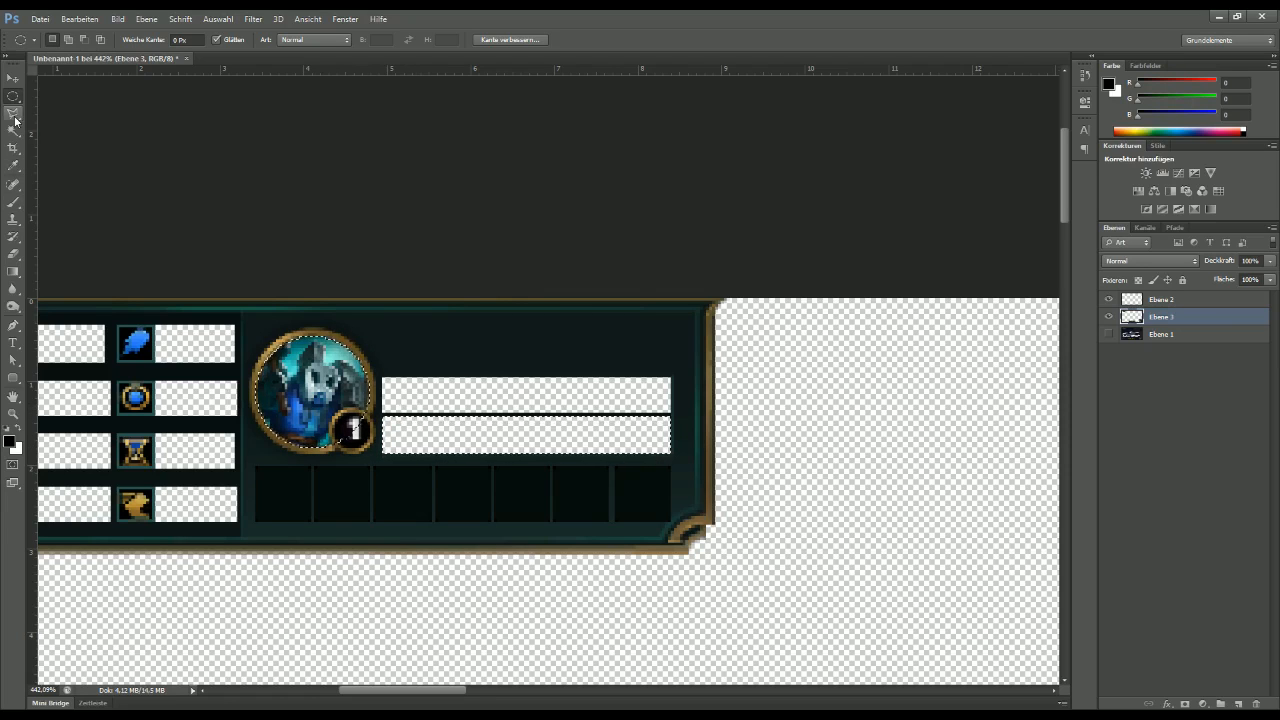
{"action": "left_click", "coordinate": [14, 254]}
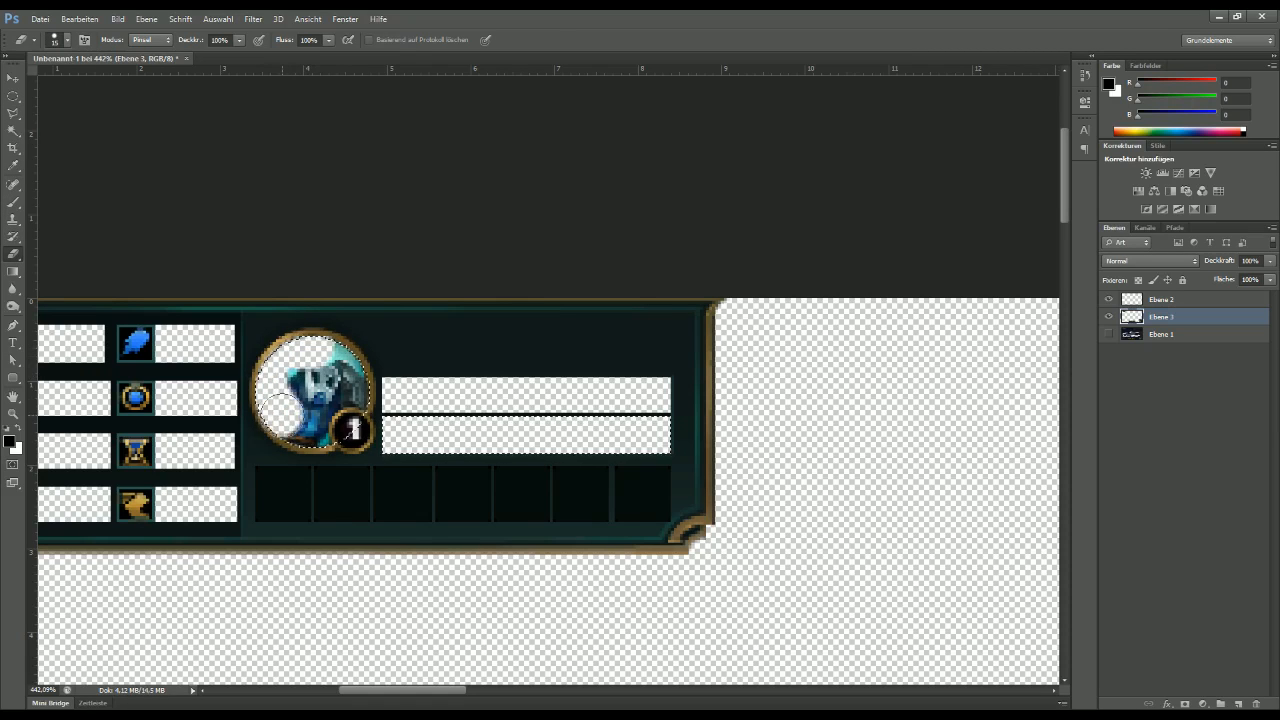
{"action": "mouse_move", "coordinate": [368, 362]}
{"action": "left_mouse_down"}
{"action": "mouse_move", "coordinate": [370, 385]}
{"action": "mouse_move", "coordinate": [318, 400]}
{"action": "mouse_move", "coordinate": [330, 370]}
{"action": "mouse_move", "coordinate": [312, 408]}
{"action": "mouse_move", "coordinate": [340, 380]}
{"action": "mouse_move", "coordinate": [312, 406]}
{"action": "mouse_move", "coordinate": [308, 448]}
{"action": "left_mouse_up"}
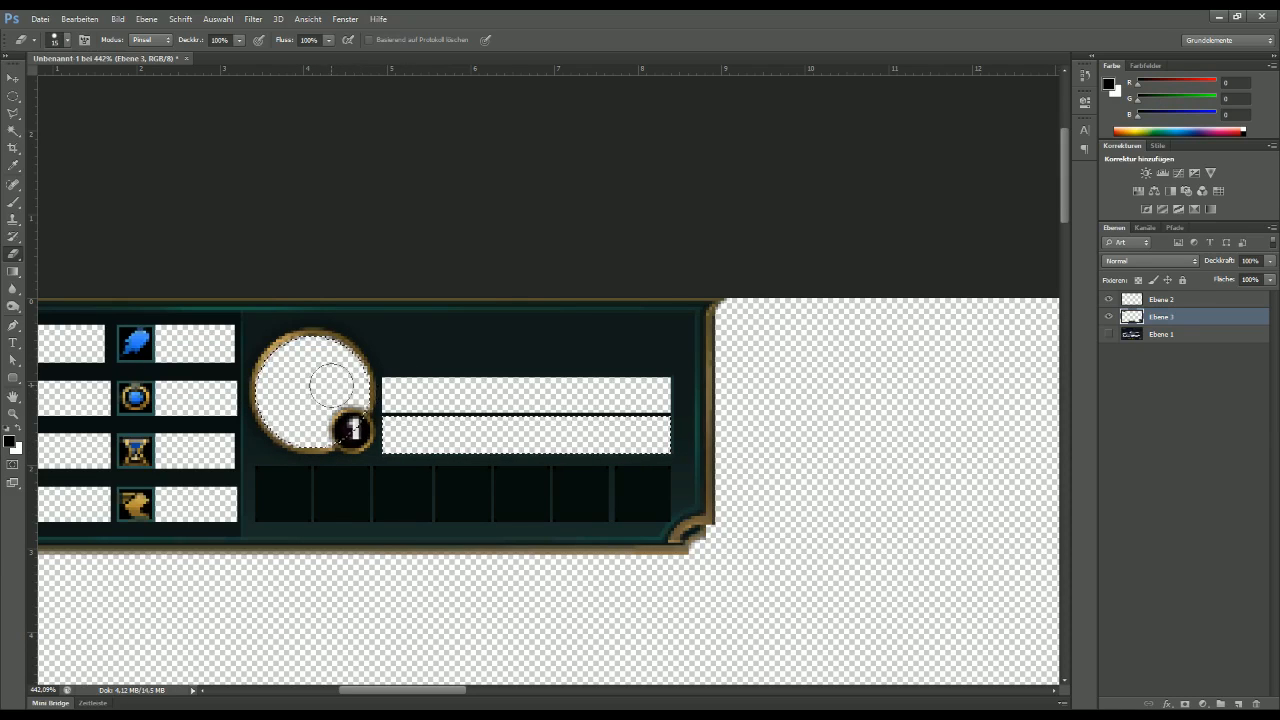
Step: Clear the selection and erase the level number inside the small portrait badge with a smaller eraser
{"action": "key", "text": "ctrl+d"}
{"action": "right_click", "coordinate": [354, 428]}
{"action": "mouse_move", "coordinate": [391, 460]}
{"action": "left_mouse_down"}
{"action": "mouse_move", "coordinate": [376, 464]}
{"action": "mouse_move", "coordinate": [351, 434]}
{"action": "left_mouse_up"}
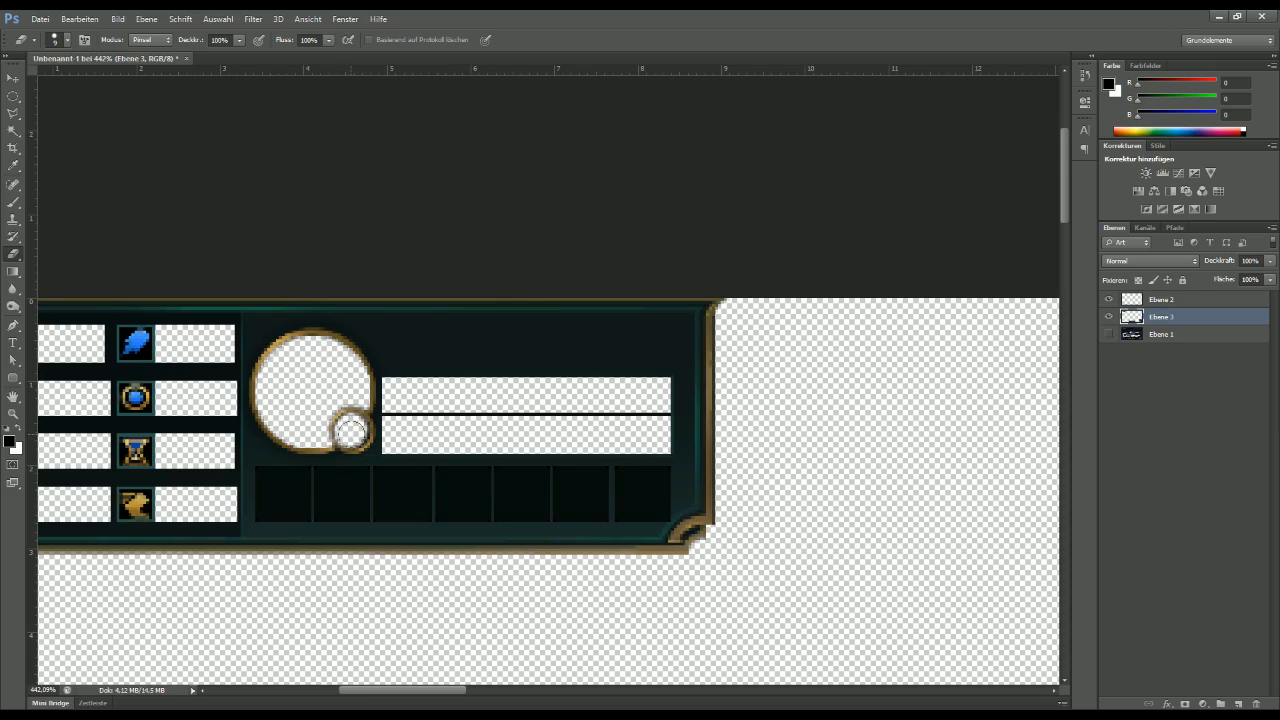
{"action": "mouse_move", "coordinate": [324, 479]}
{"action": "left_mouse_down"}
{"action": "mouse_move", "coordinate": [466, 320]}
{"action": "mouse_move", "coordinate": [380, 446]}
{"action": "left_mouse_up"}
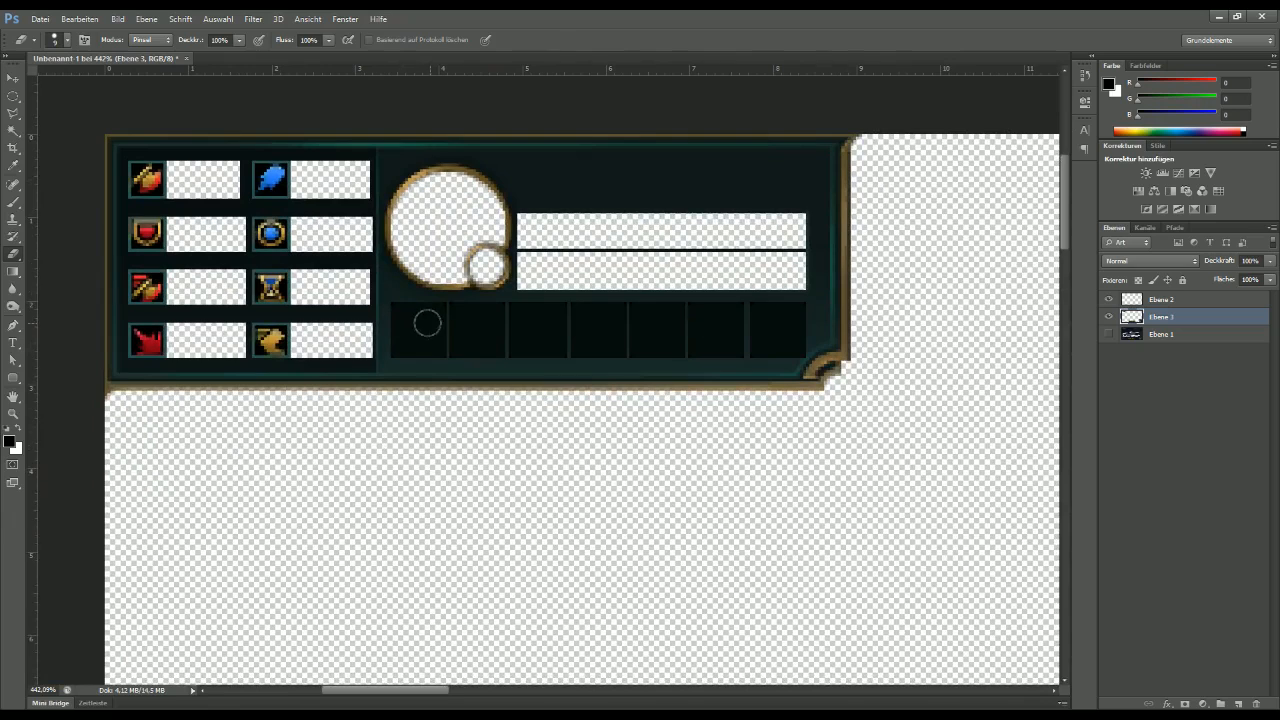
Step: Cut out the first two dark item slots below the small portrait in the upper panel as rectangular openings
{"action": "left_click_drag", "start_coordinate": [13, 96], "coordinate": [75, 108]}
{"action": "left_click", "coordinate": [90, 94]}
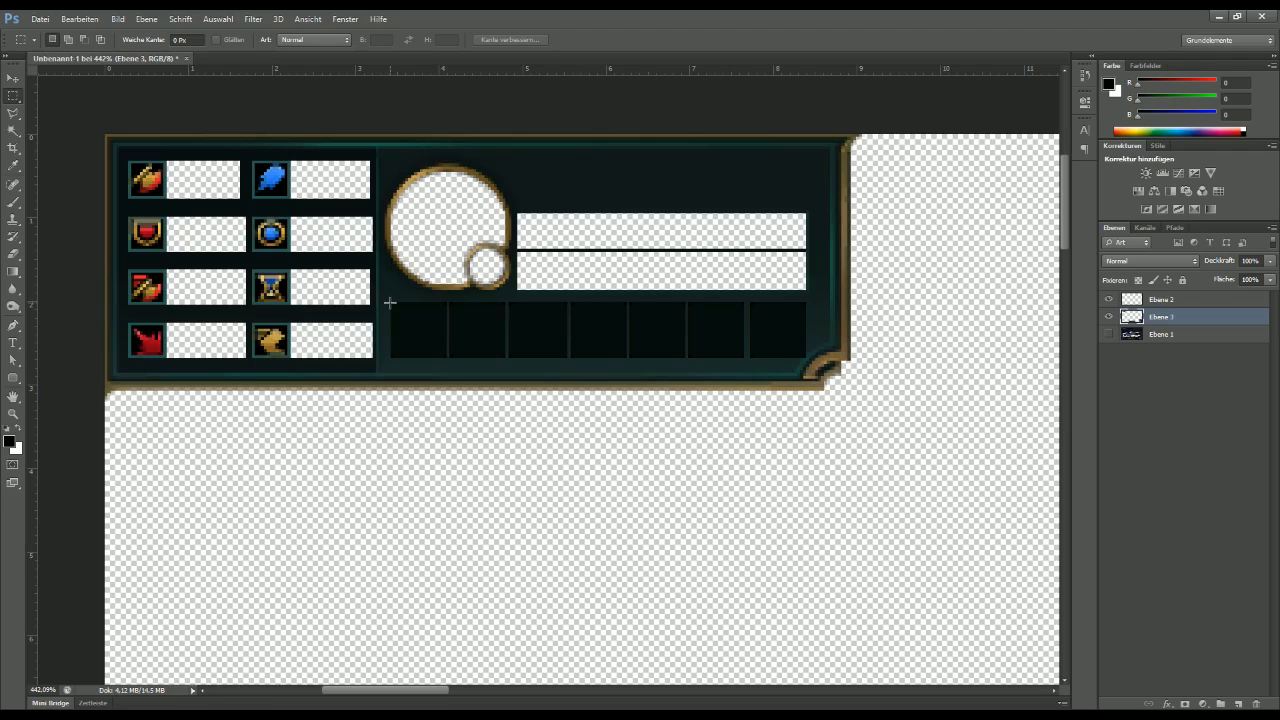
{"action": "left_click_drag", "start_coordinate": [391, 302], "coordinate": [447, 357]}
{"action": "key", "text": "Delete"}
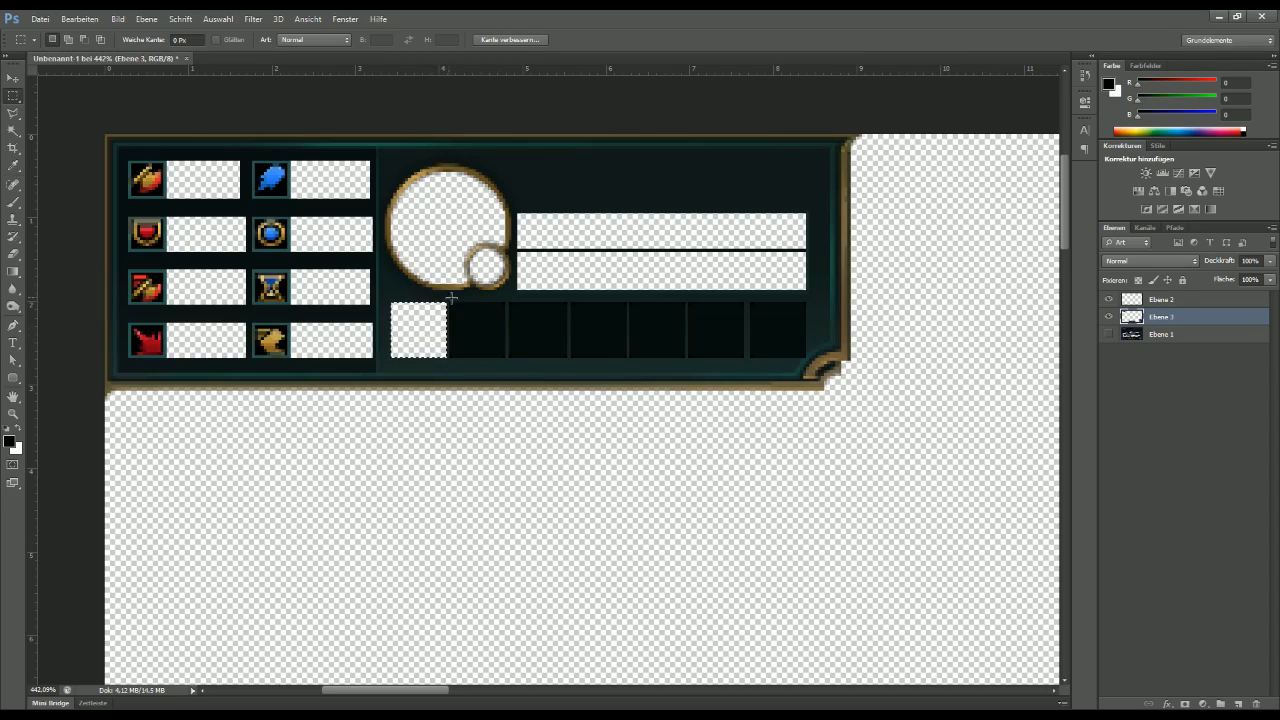
{"action": "scroll", "coordinate": [487, 312], "scroll_direction": "up", "scroll_amount": 3}
{"action": "scroll", "coordinate": [489, 313], "scroll_direction": "down", "scroll_amount": 2}
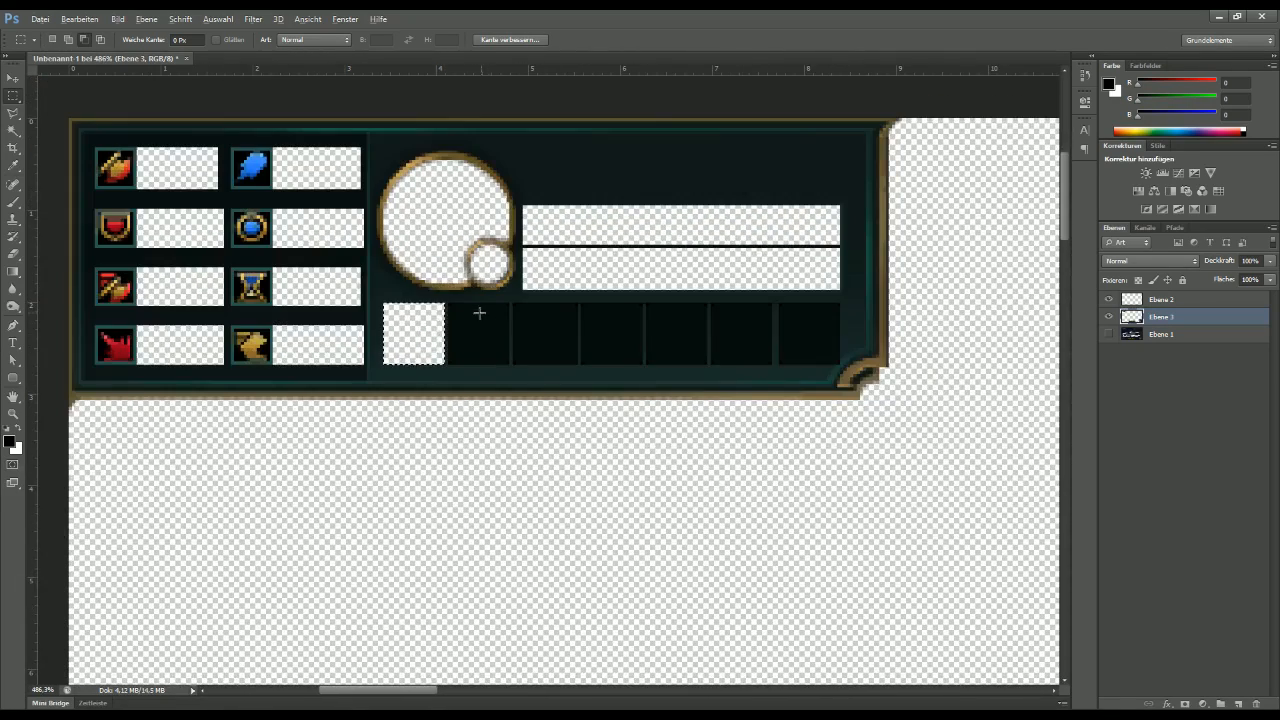
{"action": "left_click_drag", "start_coordinate": [447, 303], "coordinate": [510, 368]}
{"action": "key", "text": "Delete"}
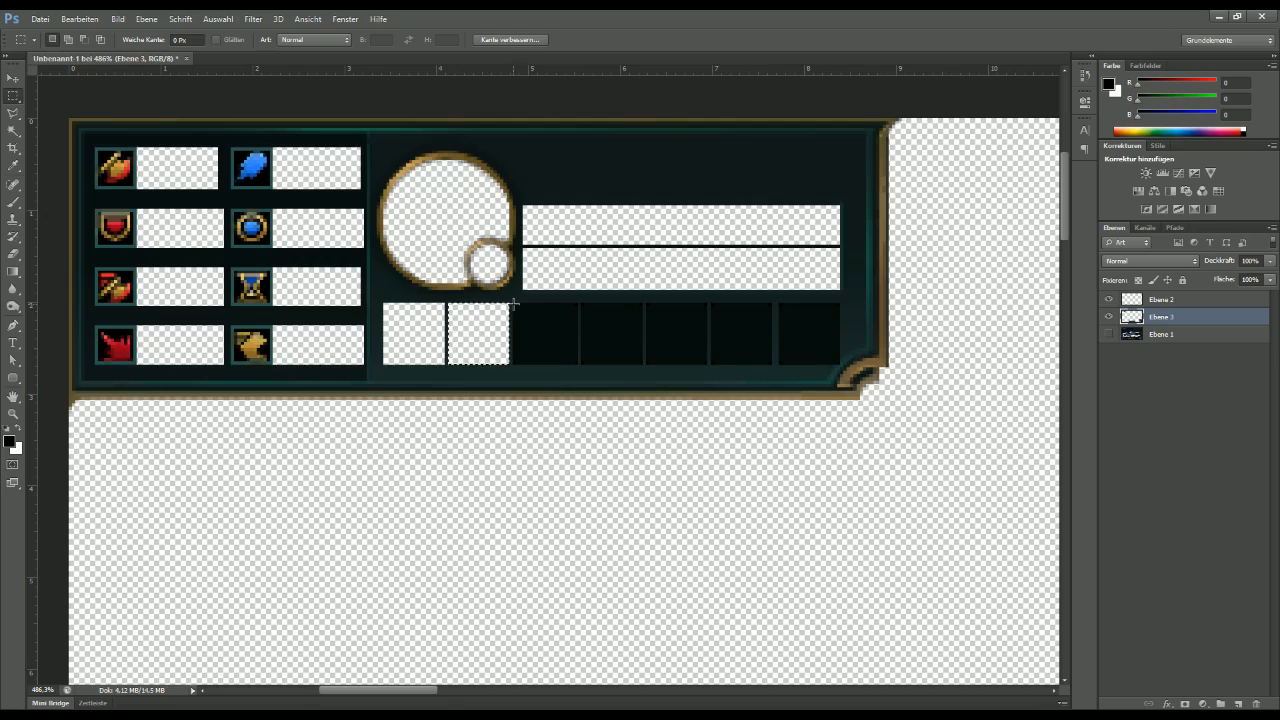
Step: Cut rectangular openings over the third and fourth item slots, then clear the selection
{"action": "left_click_drag", "start_coordinate": [513, 302], "coordinate": [578, 364]}
{"action": "key", "text": "Delete"}
{"action": "left_click_drag", "start_coordinate": [581, 299], "coordinate": [641, 364]}
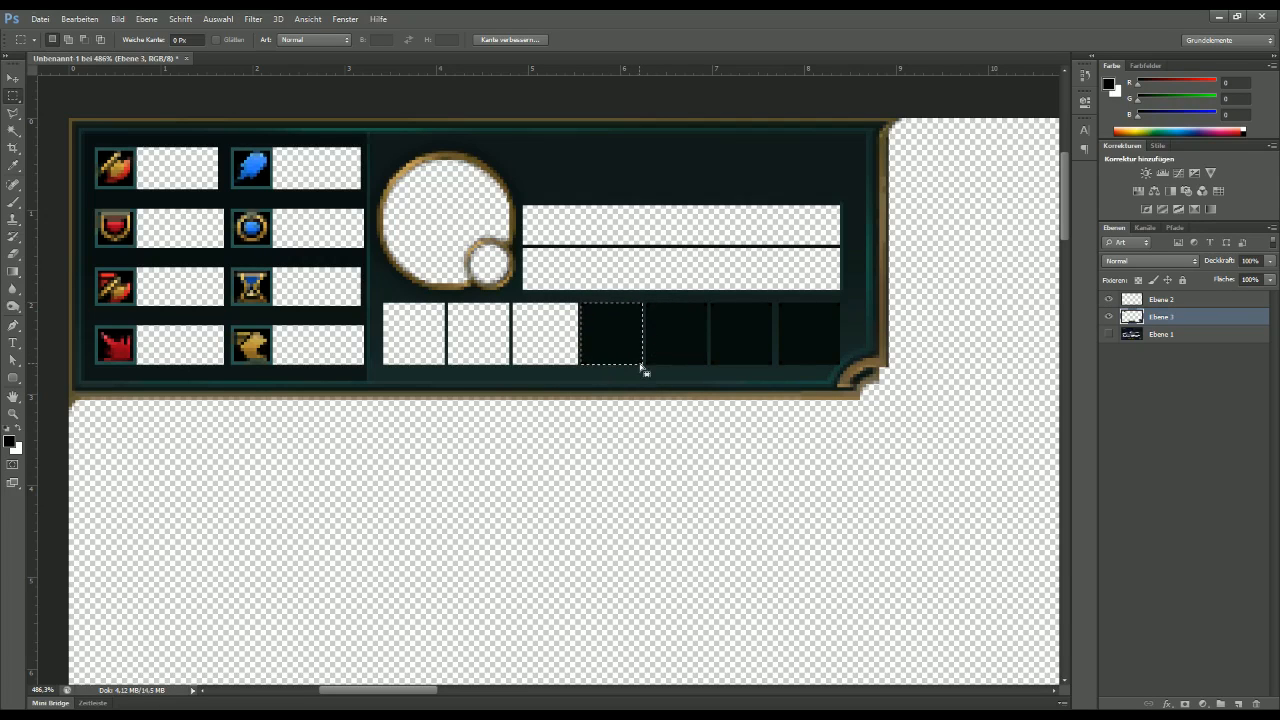
{"action": "key", "text": "Delete"}
{"action": "key", "text": "ctrl+d"}
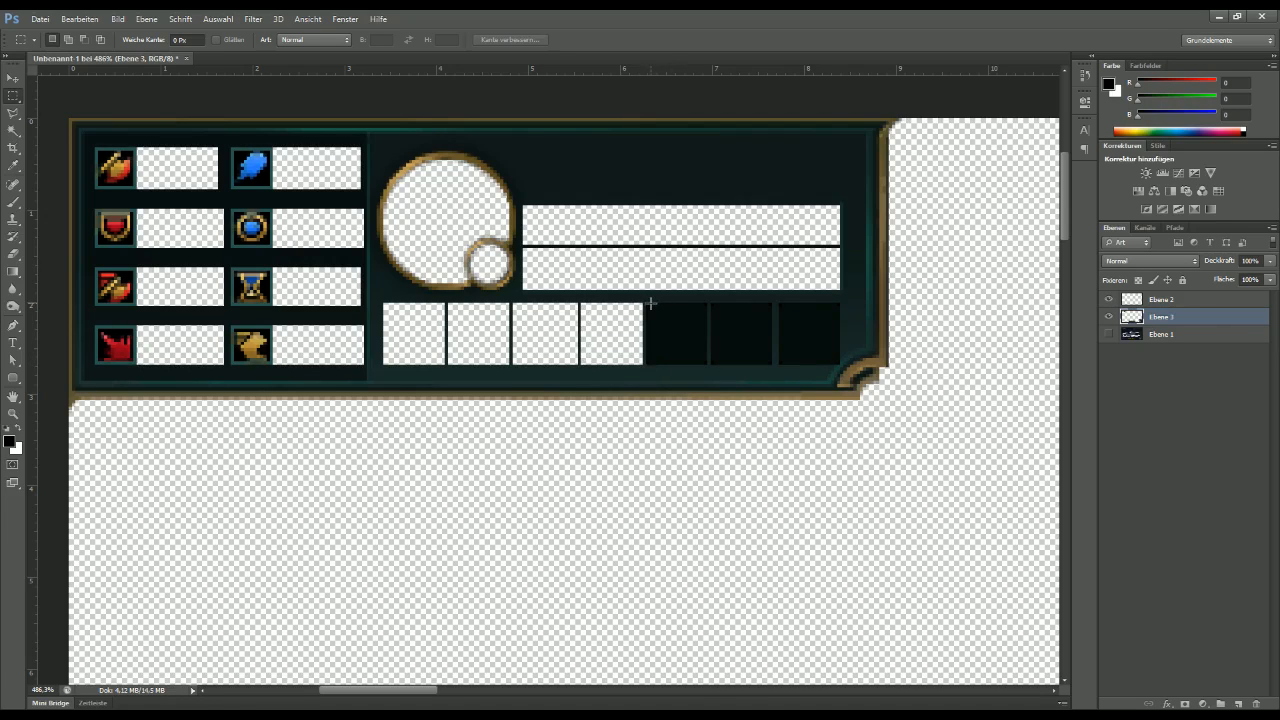
Step: Cut rectangular openings over the last three item slots in the row and clear the selection
{"action": "left_click_drag", "start_coordinate": [646, 304], "coordinate": [706, 365]}
{"action": "key", "text": "Delete"}
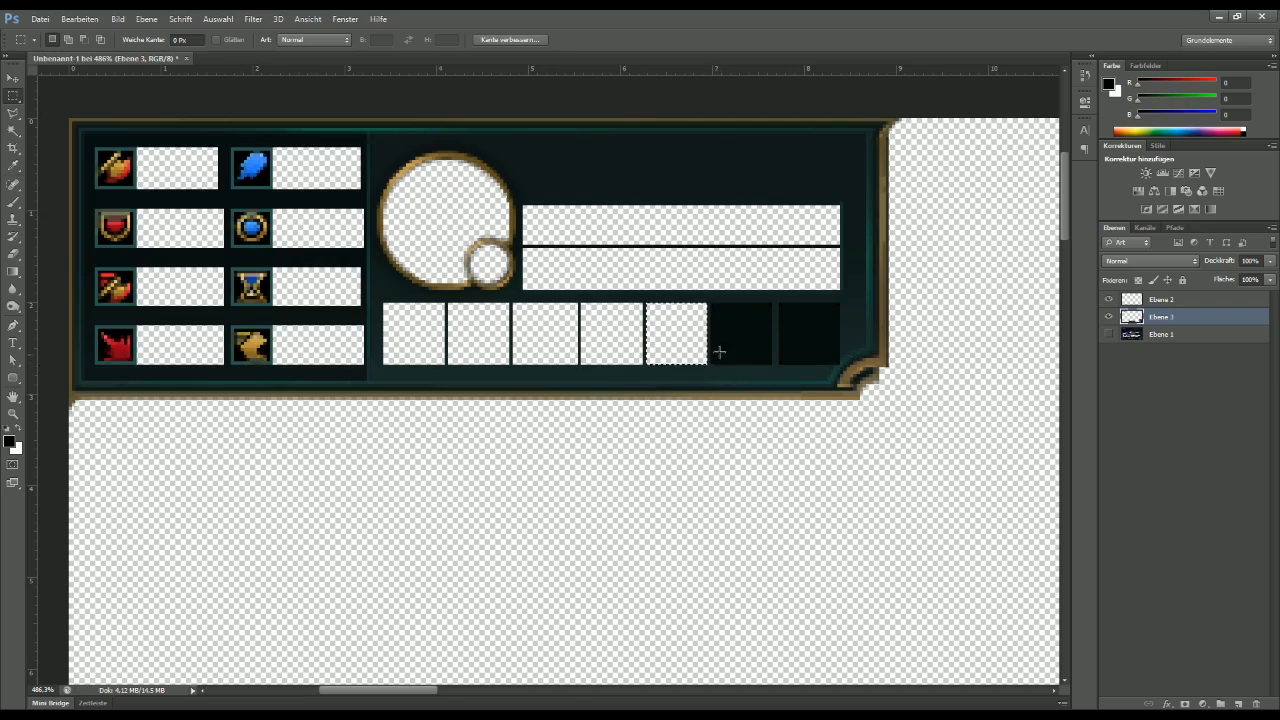
{"action": "left_click_drag", "start_coordinate": [710, 300], "coordinate": [772, 367]}
{"action": "key", "text": "Delete"}
{"action": "left_click_drag", "start_coordinate": [779, 299], "coordinate": [838, 363]}
{"action": "key", "text": "Delete"}
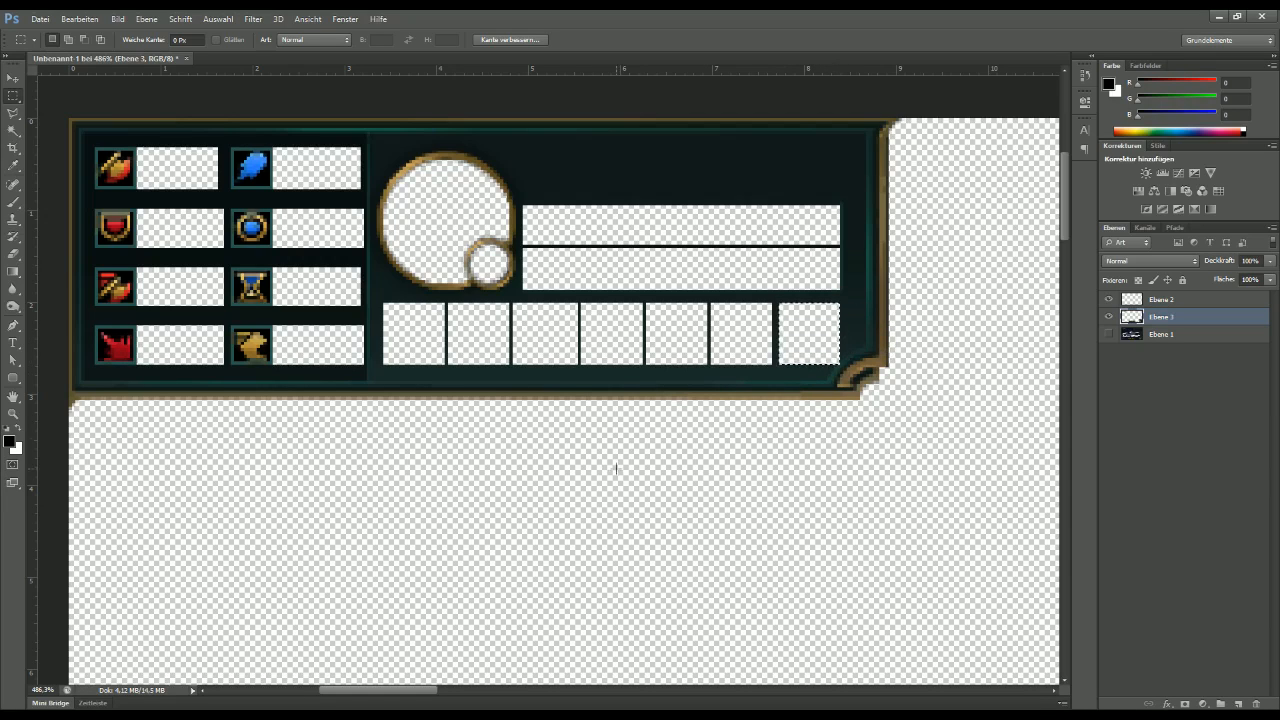
{"action": "key", "text": "ctrl+d"}
Step: Erase the teal helmet icon inside the badge of the large champion portrait with a 20 px eraser
{"action": "scroll", "coordinate": [598, 471], "scroll_direction": "down", "scroll_amount": 3}
{"action": "scroll", "coordinate": [491, 435], "scroll_direction": "down", "scroll_amount": 1}
{"action": "left_click_drag", "start_coordinate": [685, 479], "coordinate": [622, 222]}
{"action": "left_click_drag", "start_coordinate": [682, 579], "coordinate": [600, 150]}
{"action": "left_click_drag", "start_coordinate": [765, 378], "coordinate": [506, 540]}
{"action": "left_click_drag", "start_coordinate": [662, 387], "coordinate": [651, 440]}
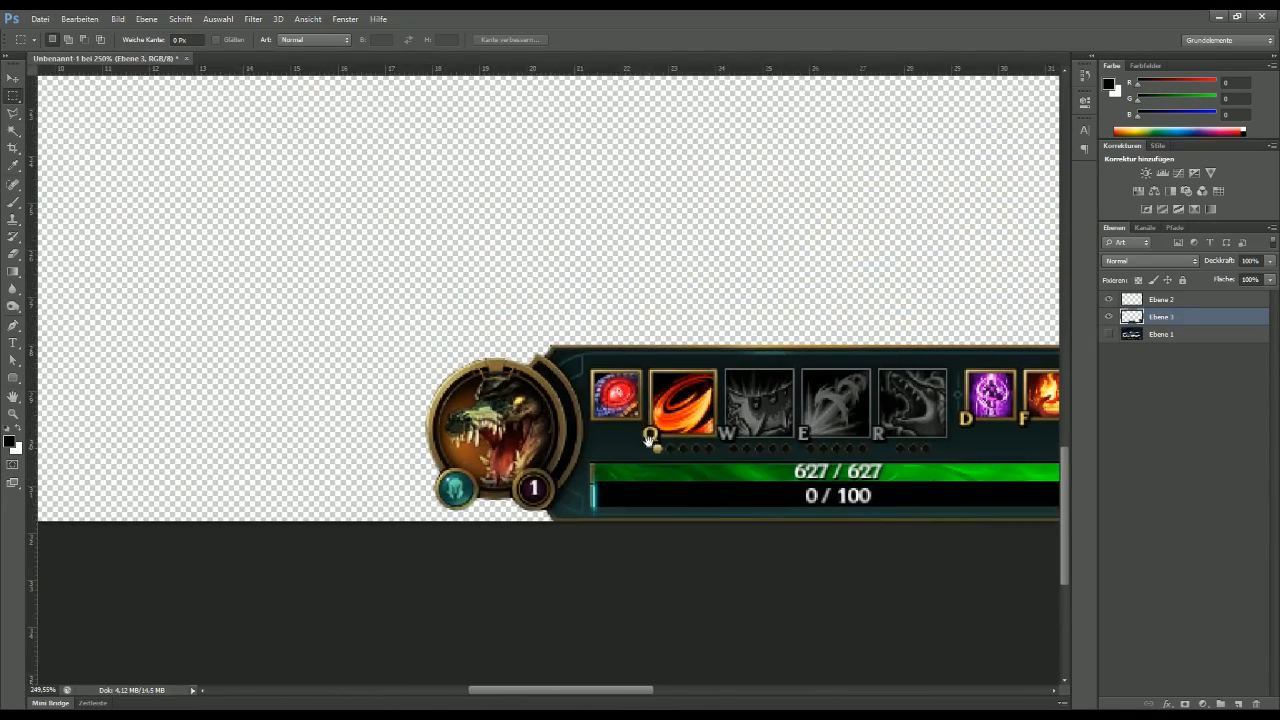
{"action": "scroll", "coordinate": [531, 437], "scroll_direction": "up", "scroll_amount": 3}
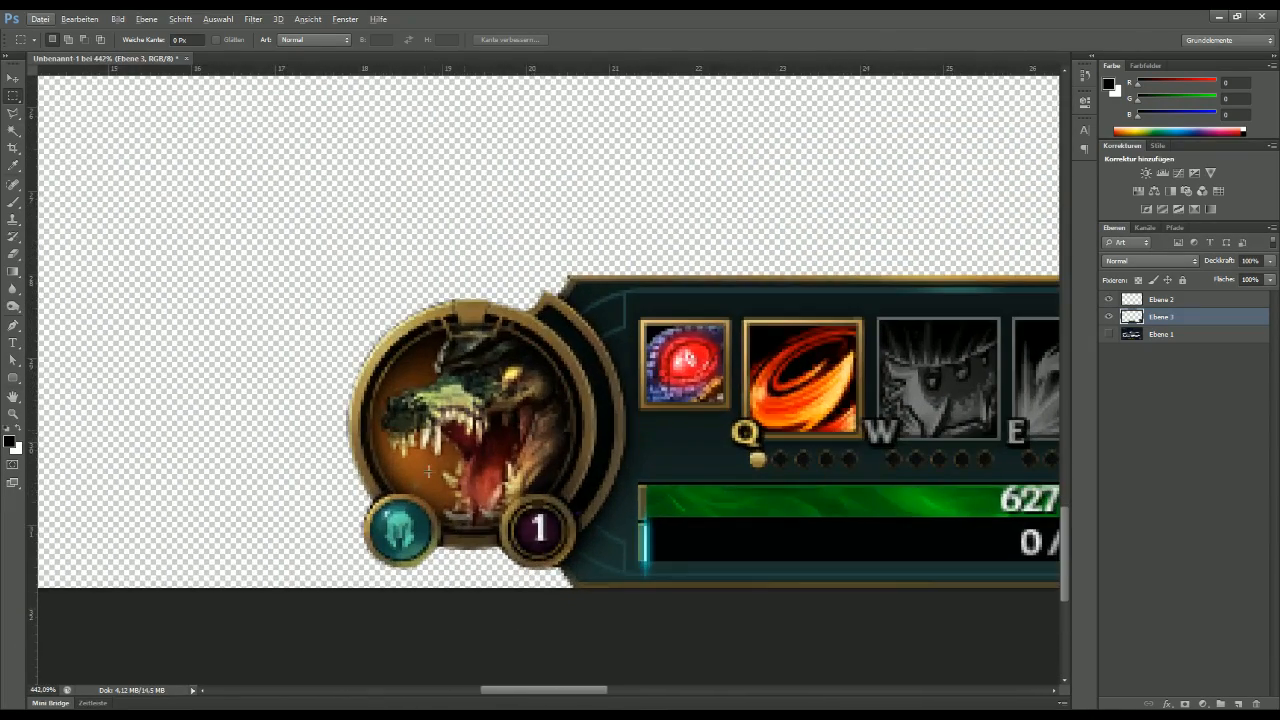
{"action": "left_click", "coordinate": [14, 255]}
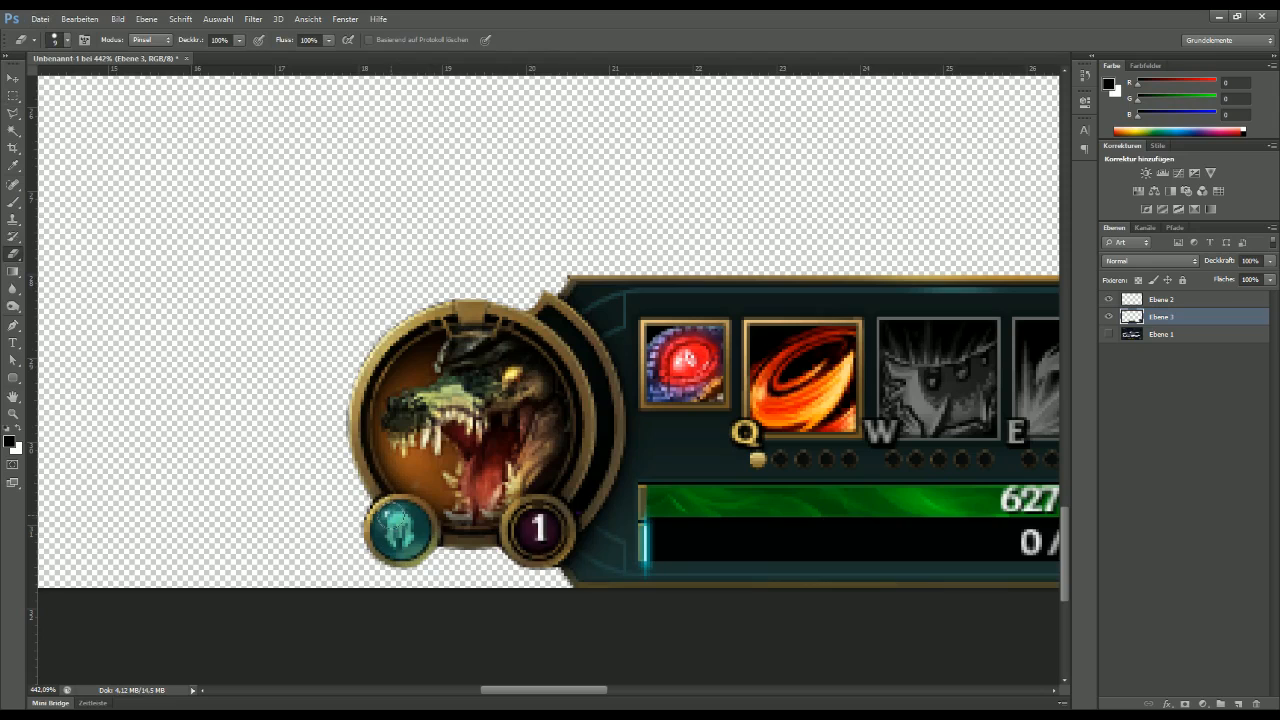
{"action": "right_click", "coordinate": [440, 547]}
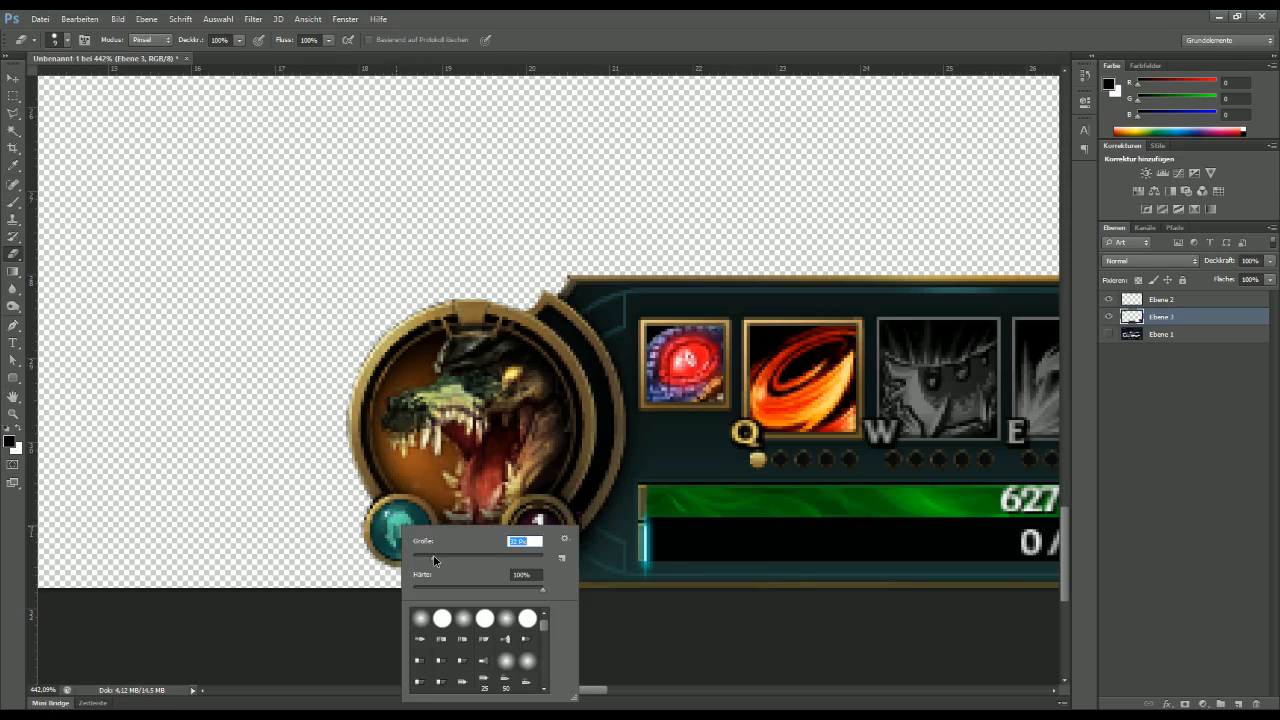
{"action": "left_click_drag", "start_coordinate": [429, 555], "coordinate": [425, 556]}
{"action": "left_click", "coordinate": [401, 531]}
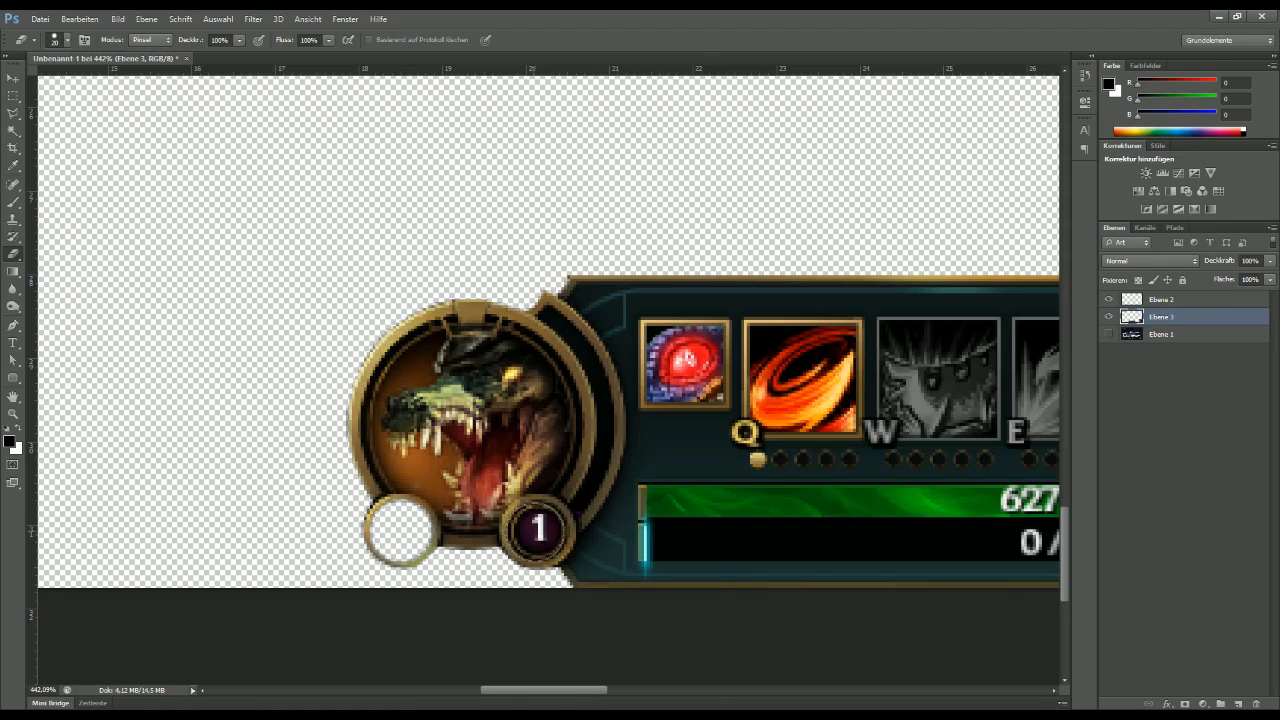
Step: Reduce the eraser to 12 px and erase the level number inside the large portrait's other badge
{"action": "right_click", "coordinate": [564, 548]}
{"action": "left_click_drag", "start_coordinate": [561, 559], "coordinate": [546, 552]}
{"action": "left_click", "coordinate": [463, 577]}
{"action": "left_click", "coordinate": [536, 530]}
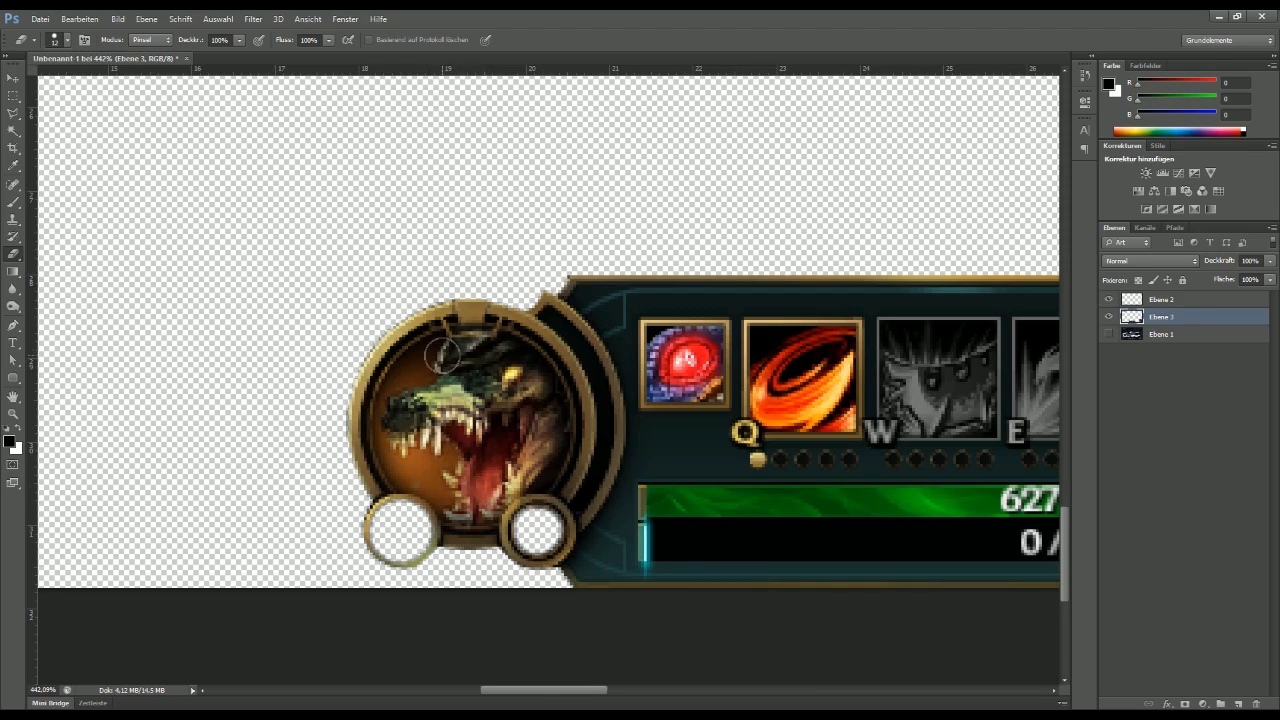
{"action": "right_click", "coordinate": [487, 367]}
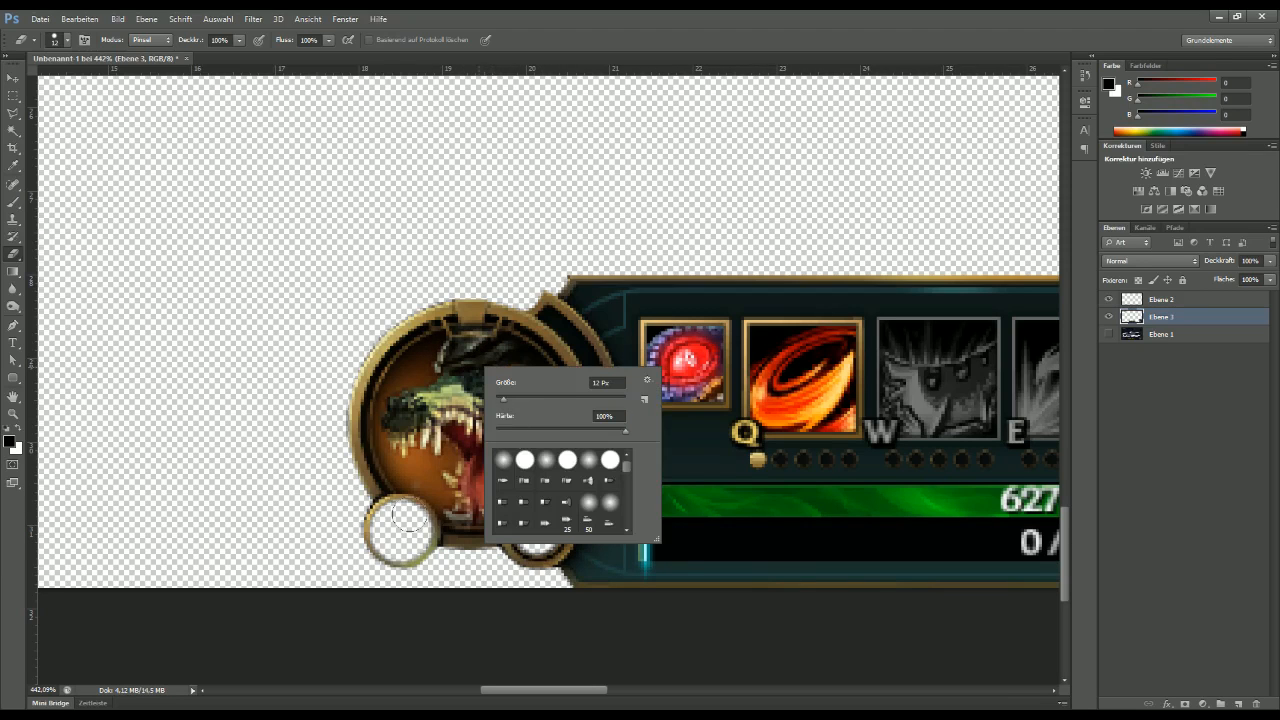
{"action": "left_click", "coordinate": [577, 15]}
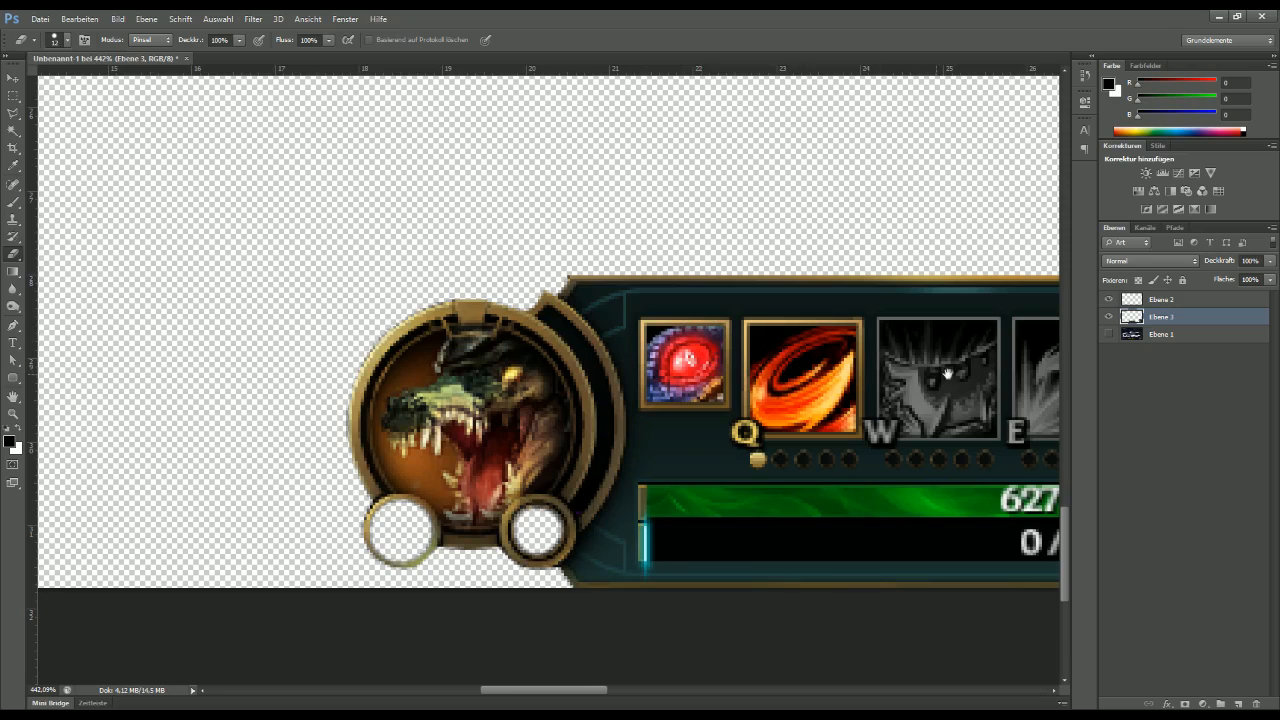
{"action": "scroll", "coordinate": [947, 374], "scroll_direction": "right", "scroll_amount": 5}
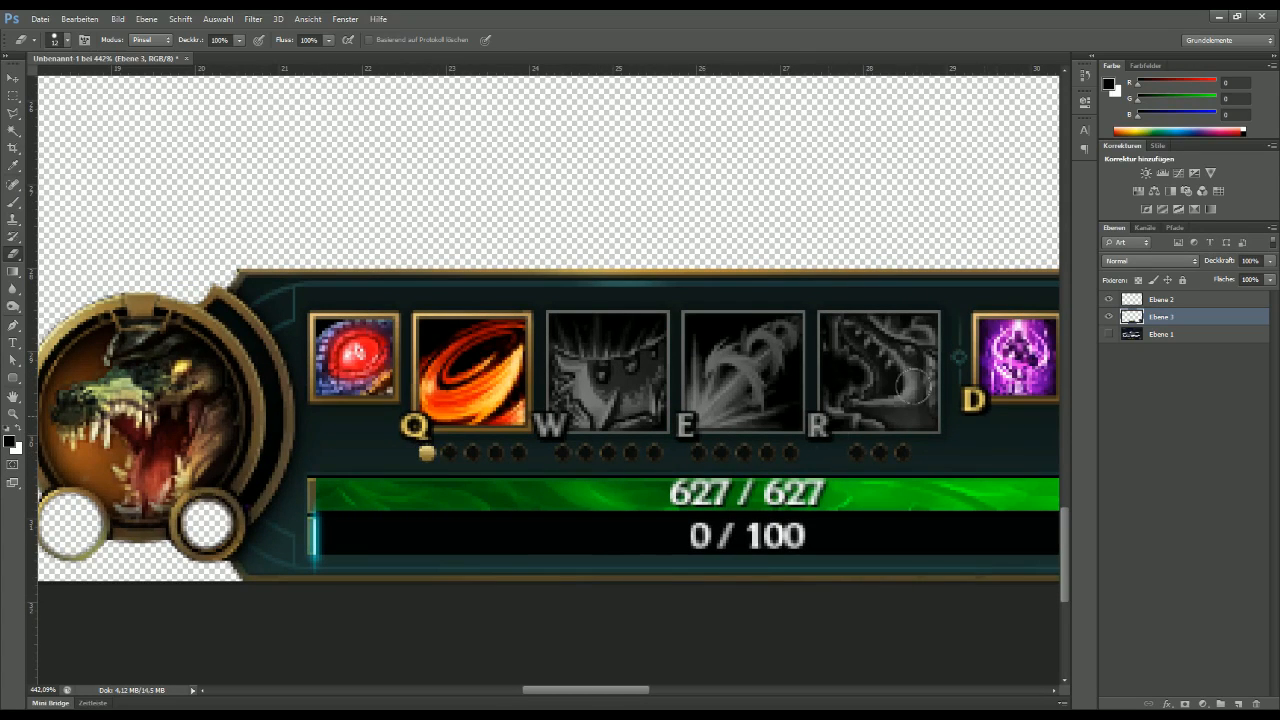
{"action": "left_click_drag", "start_coordinate": [248, 337], "coordinate": [391, 383]}
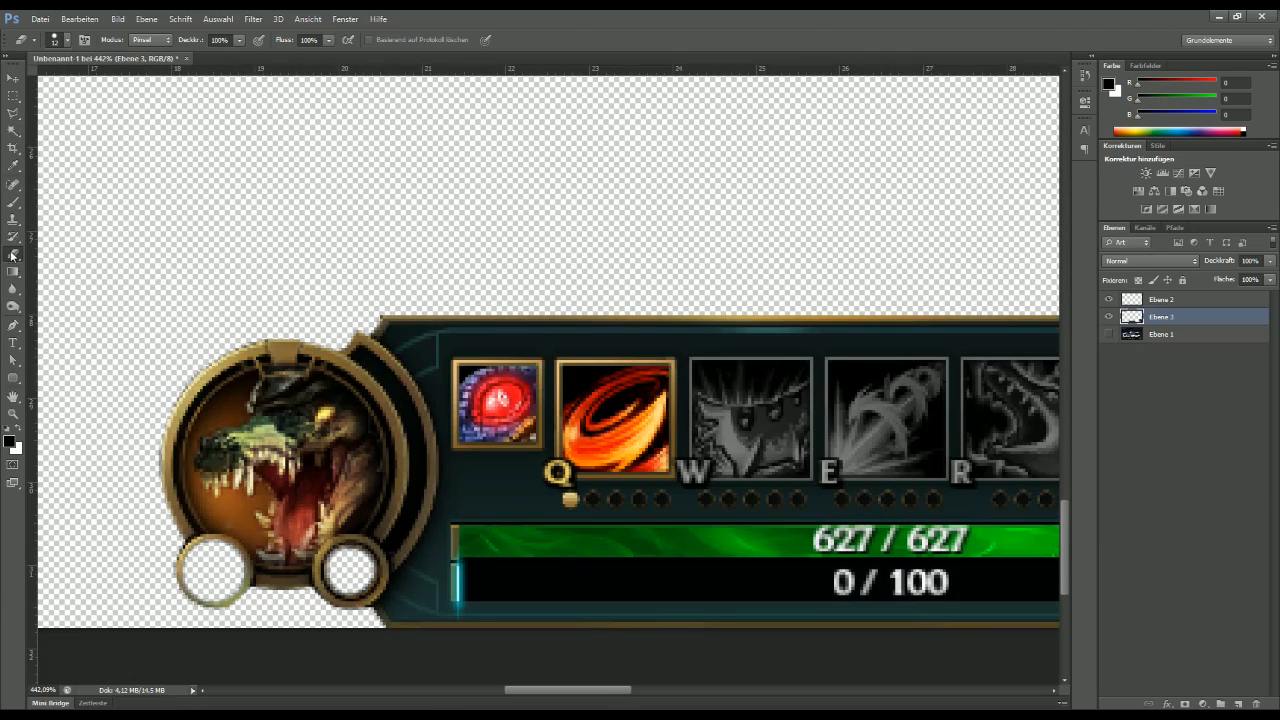
{"action": "right_click", "coordinate": [266, 420]}
{"action": "left_click_drag", "start_coordinate": [289, 457], "coordinate": [299, 456]}
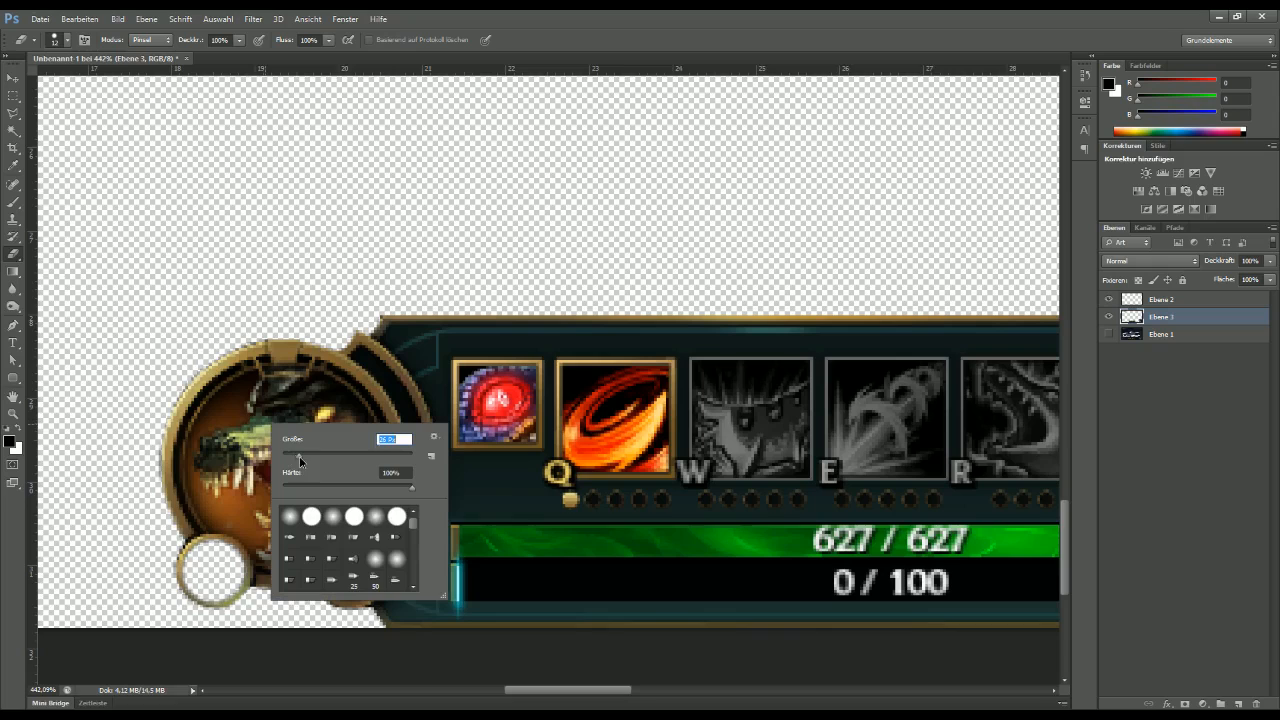
{"action": "key", "text": "Return"}
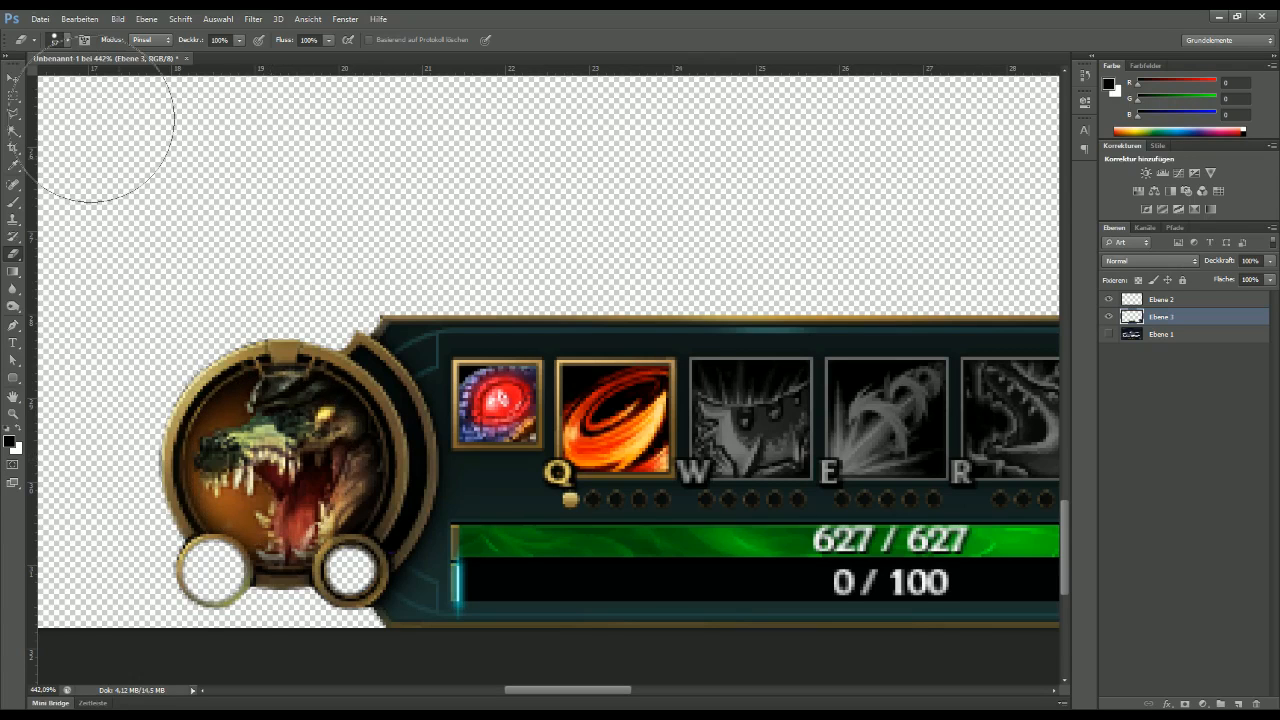
Step: Select the crocodile portrait inside the large ring with an elliptical selection, erase the picture and clear the selection
{"action": "left_click_drag", "start_coordinate": [13, 95], "coordinate": [42, 113]}
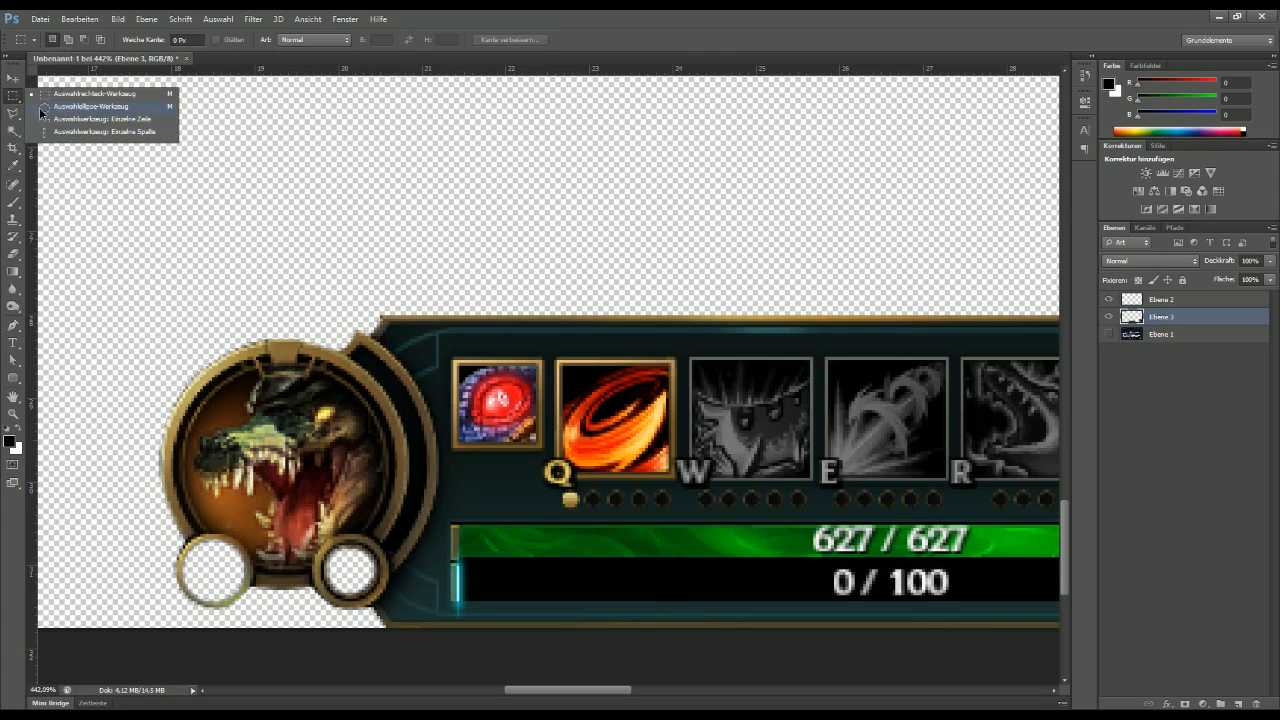
{"action": "left_click", "coordinate": [72, 108]}
{"action": "left_click_drag", "start_coordinate": [178, 349], "coordinate": [384, 565]}
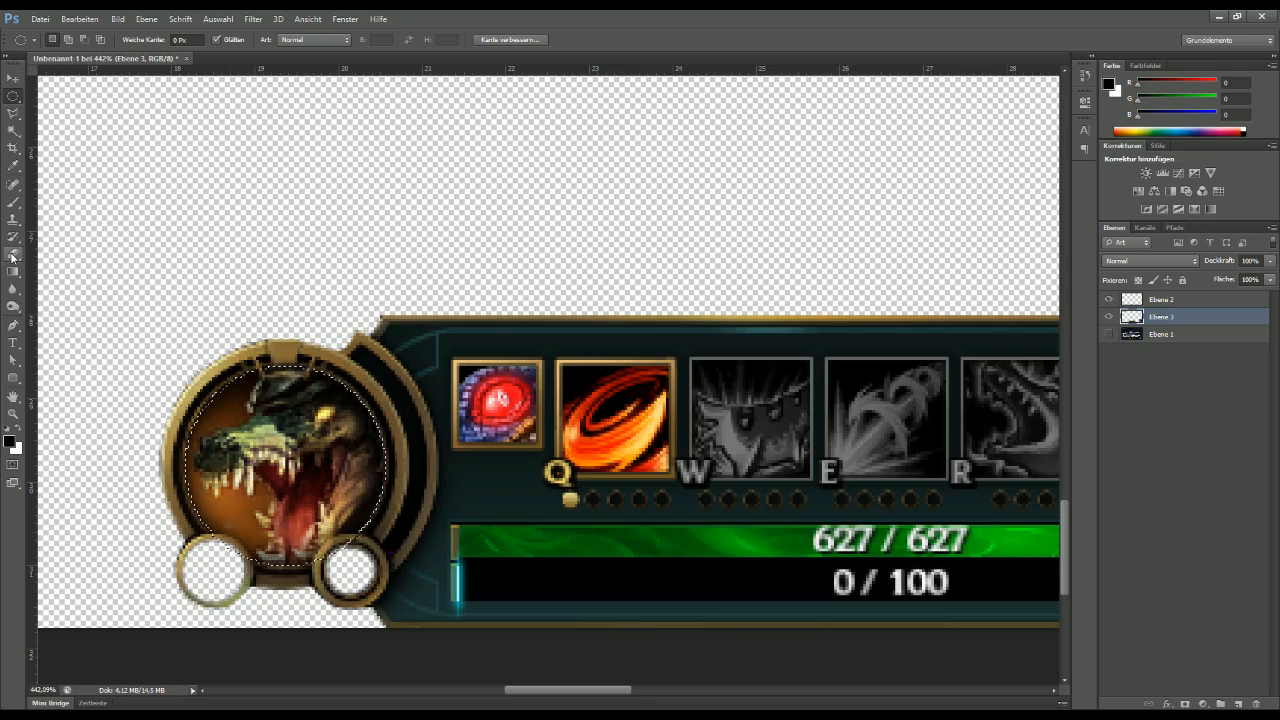
{"action": "key", "text": "e"}
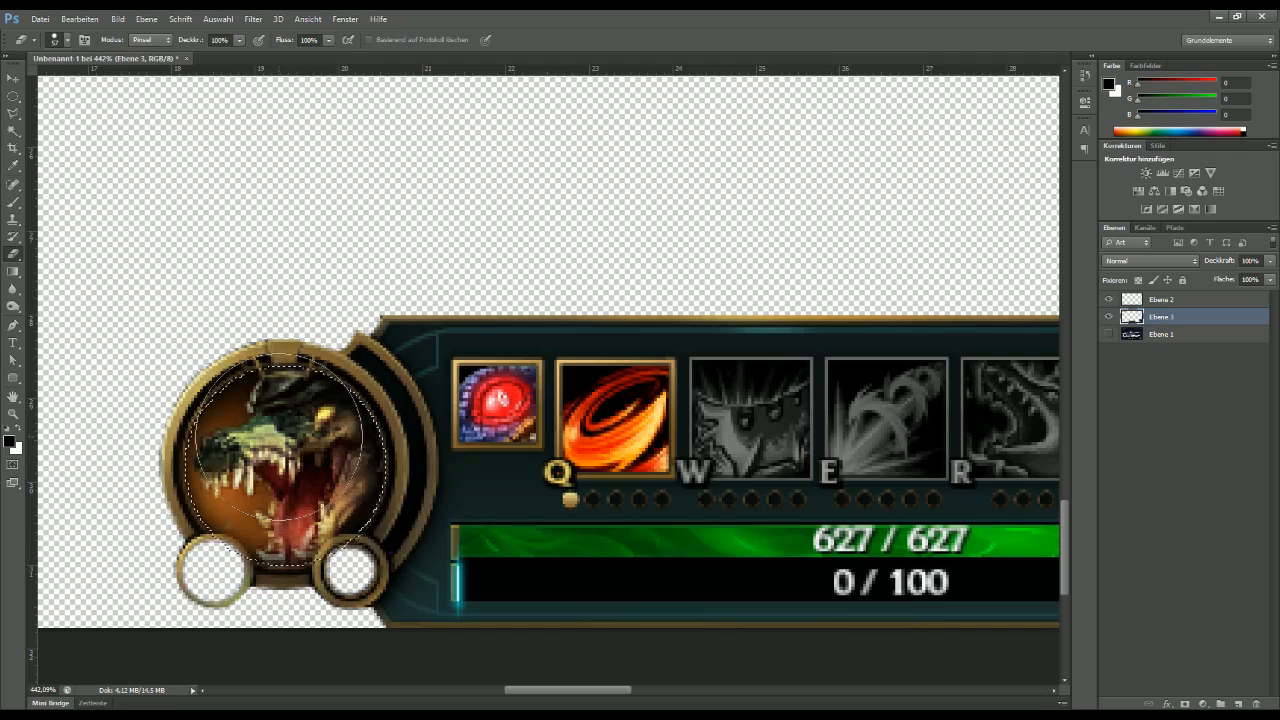
{"action": "right_click", "coordinate": [285, 438]}
{"action": "left_click_drag", "start_coordinate": [276, 401], "coordinate": [254, 399]}
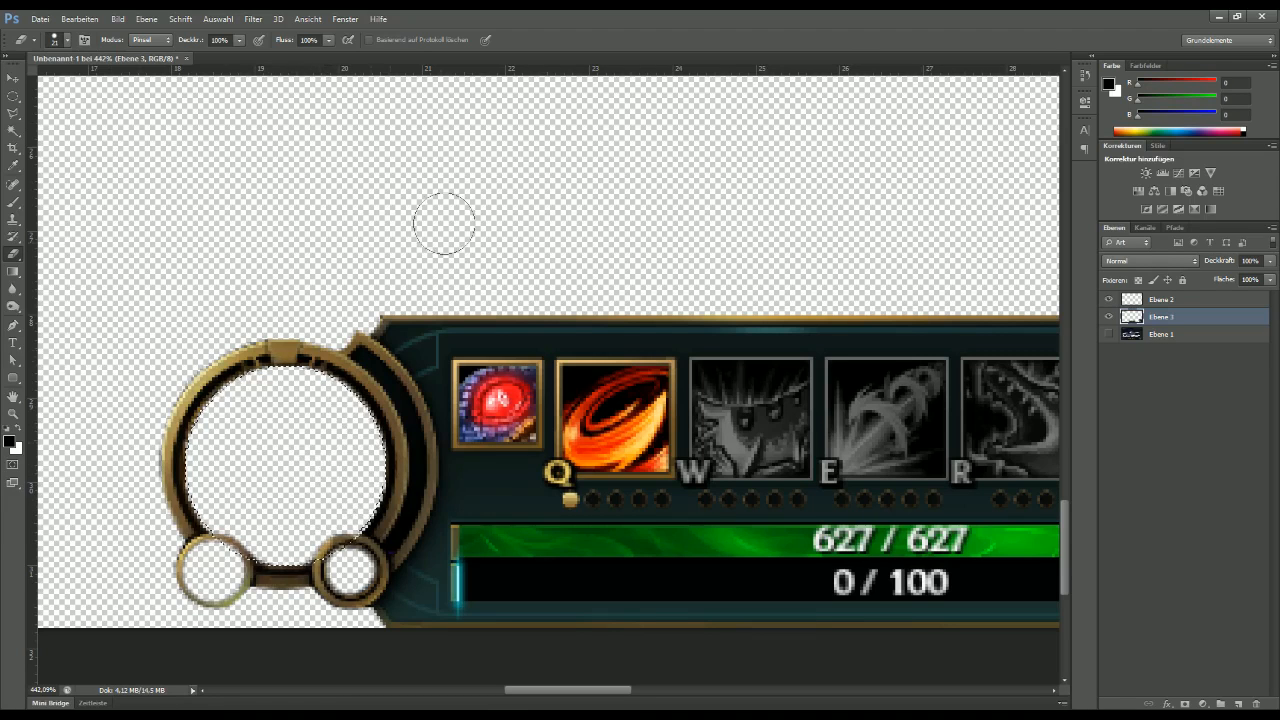
{"action": "scroll", "coordinate": [343, 270], "scroll_direction": "down", "scroll_amount": 5}
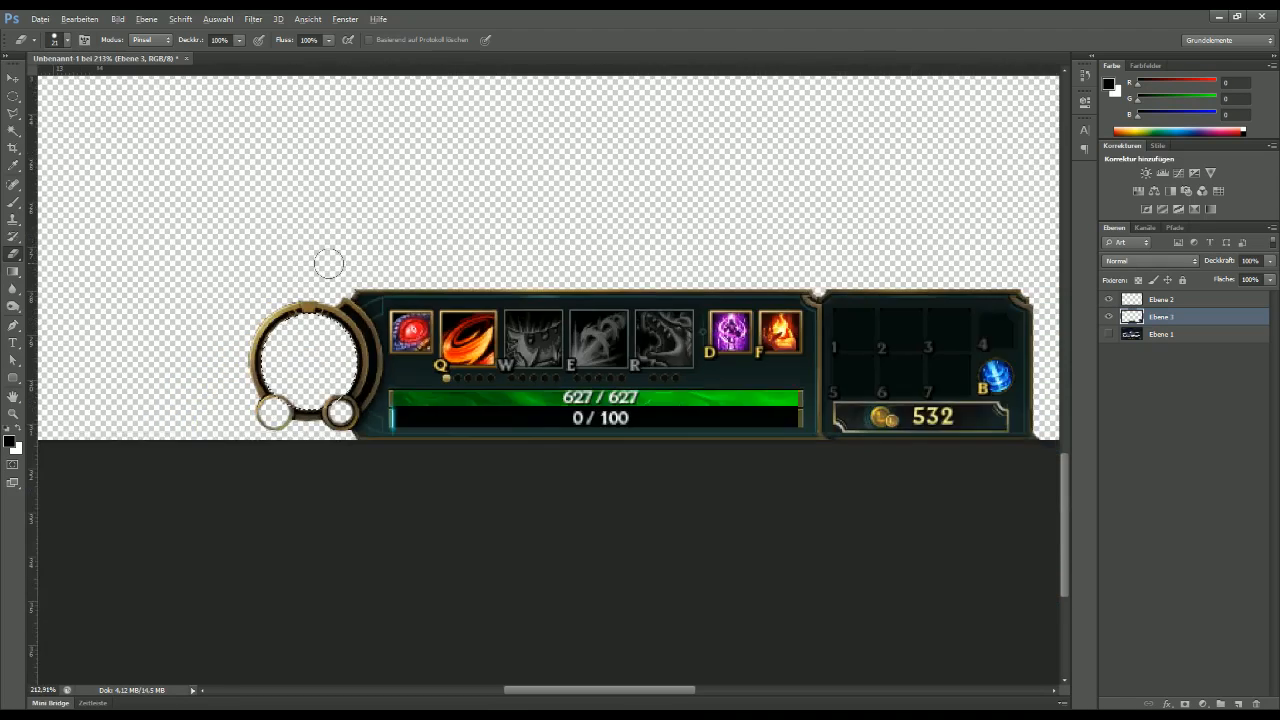
{"action": "scroll", "coordinate": [328, 263], "scroll_direction": "down", "scroll_amount": 1}
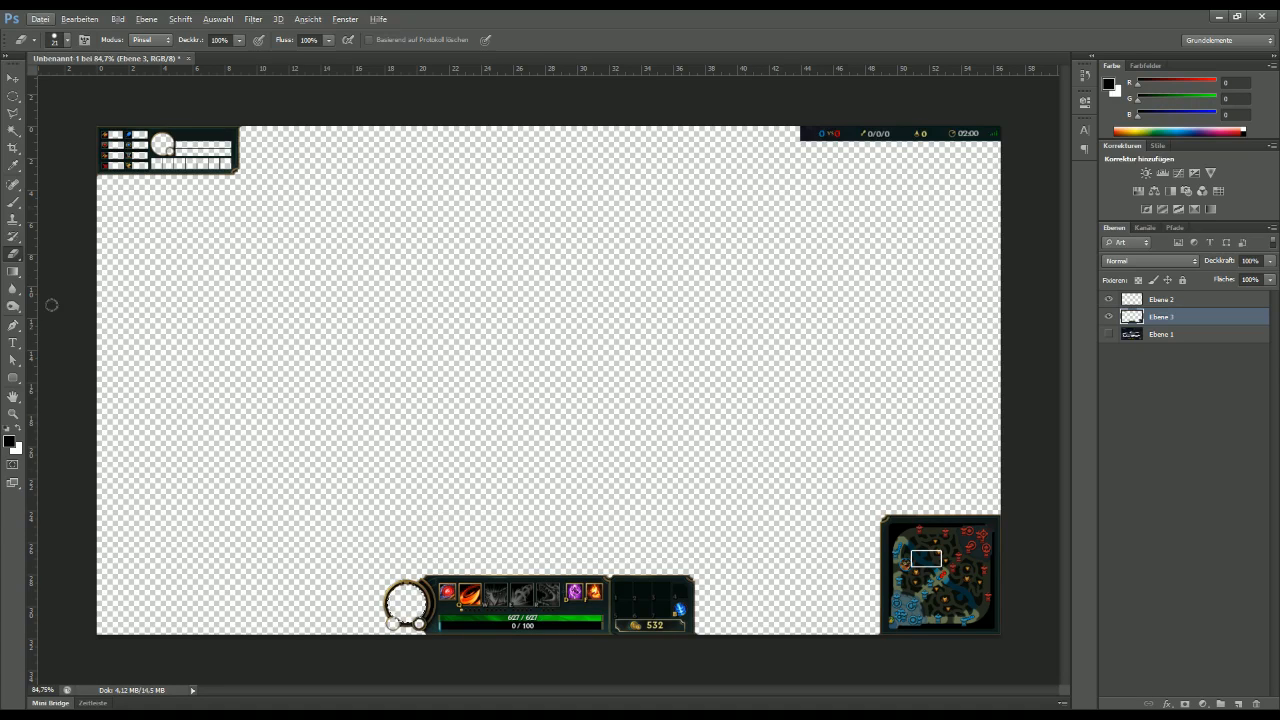
{"action": "scroll", "coordinate": [409, 627], "scroll_direction": "up", "scroll_amount": 6}
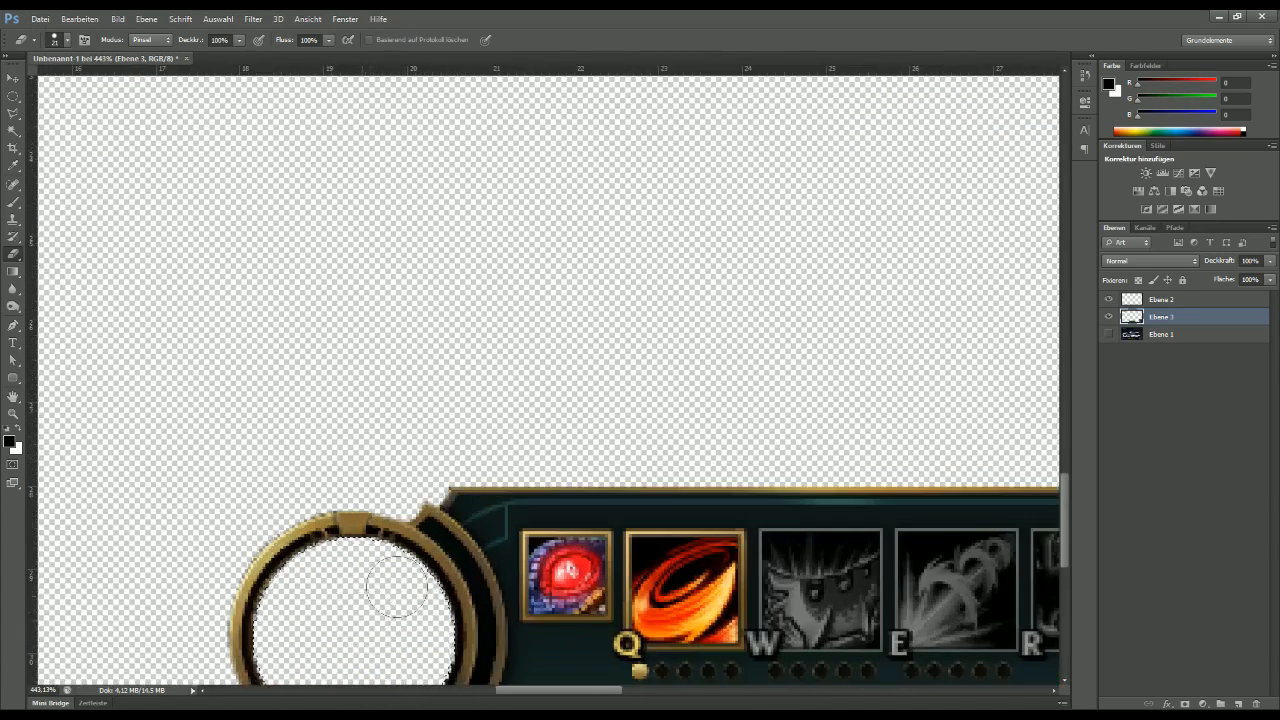
{"action": "left_click_drag", "start_coordinate": [429, 608], "coordinate": [465, 430]}
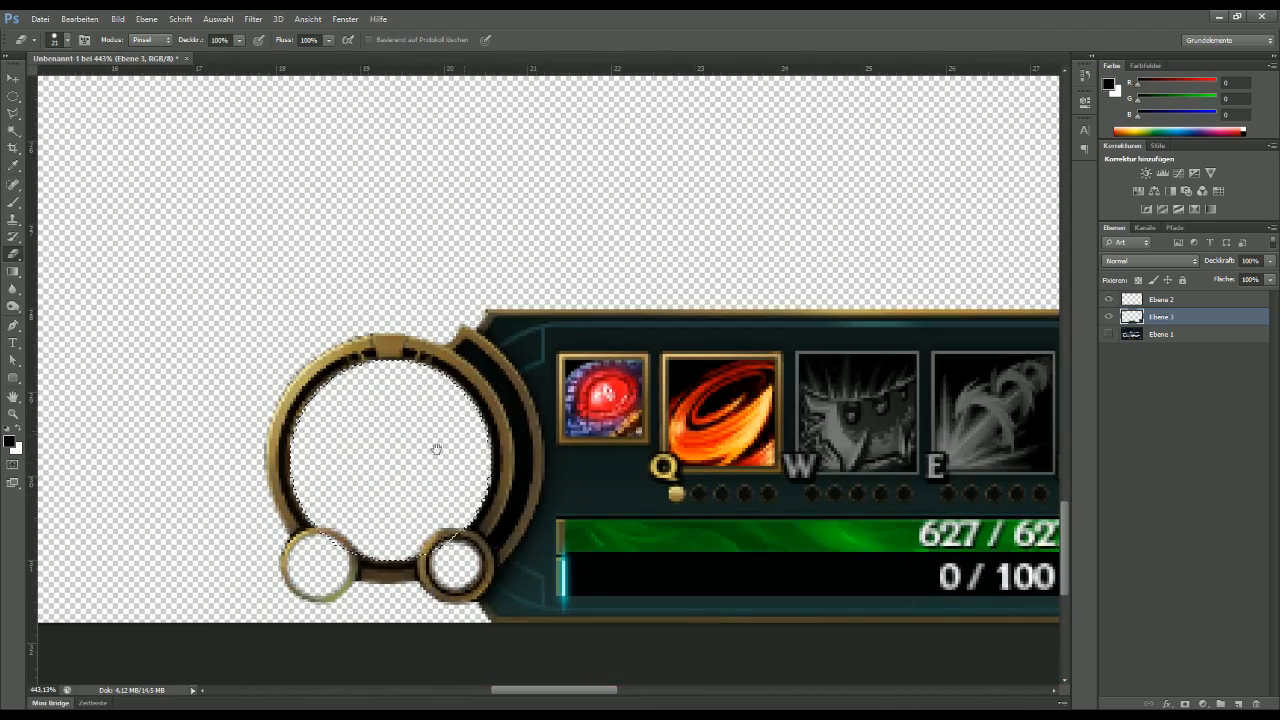
{"action": "key", "text": "ctrl+d"}
Step: Reduce the eraser to 2 px and start erasing the lower end of the black curved strip beside the large portrait ring
{"action": "scroll", "coordinate": [495, 540], "scroll_direction": "up", "scroll_amount": 1}
{"action": "scroll", "coordinate": [518, 538], "scroll_direction": "down", "scroll_amount": 2}
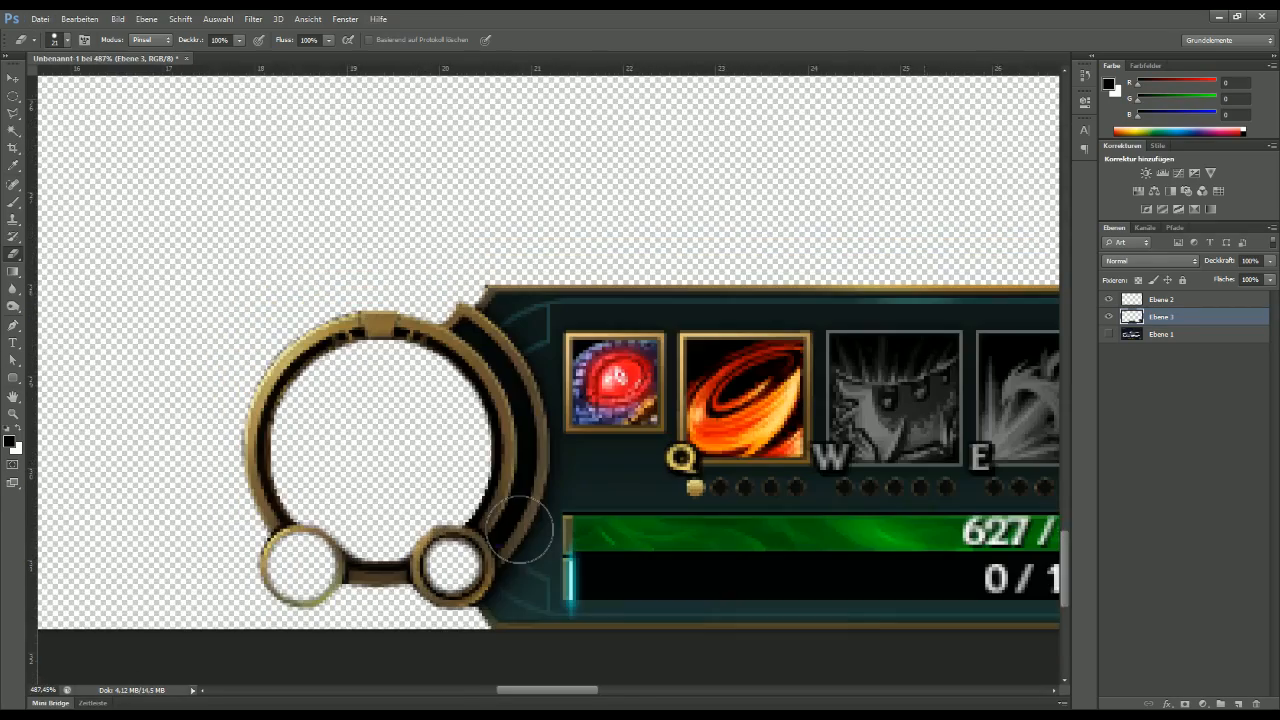
{"action": "right_click", "coordinate": [518, 521]}
{"action": "left_click", "coordinate": [535, 542]}
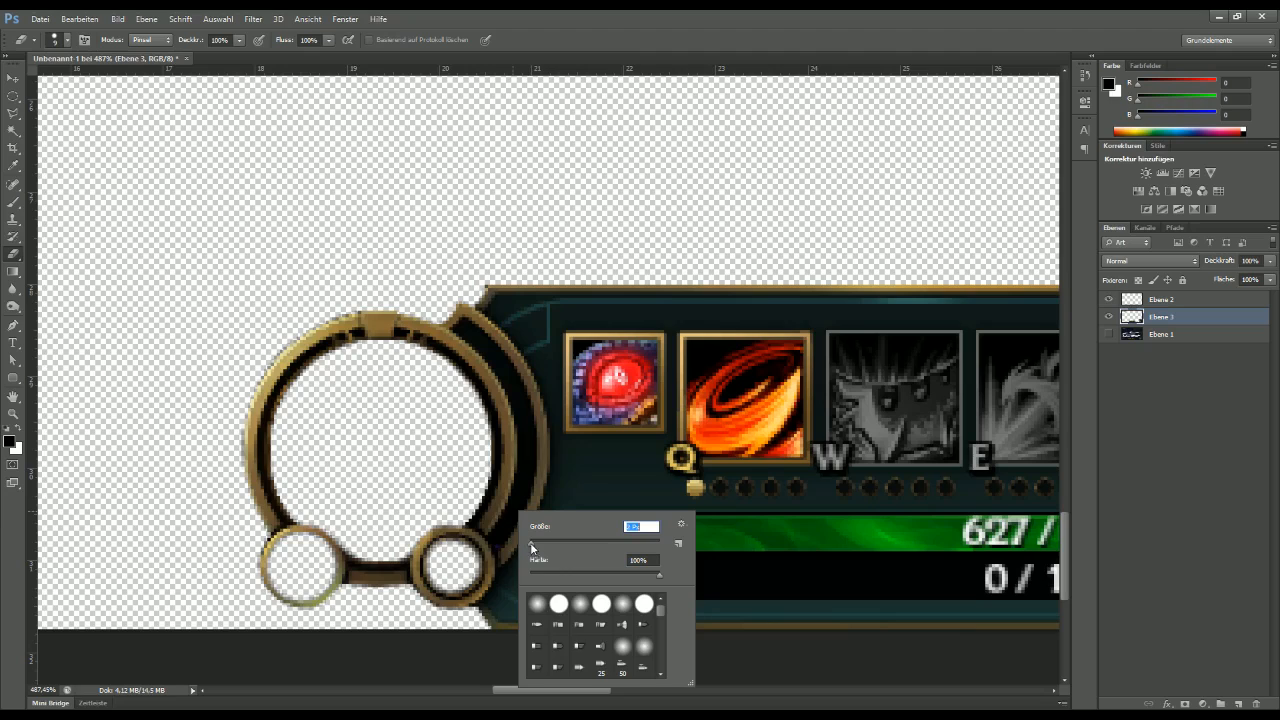
{"action": "left_click", "coordinate": [634, 43]}
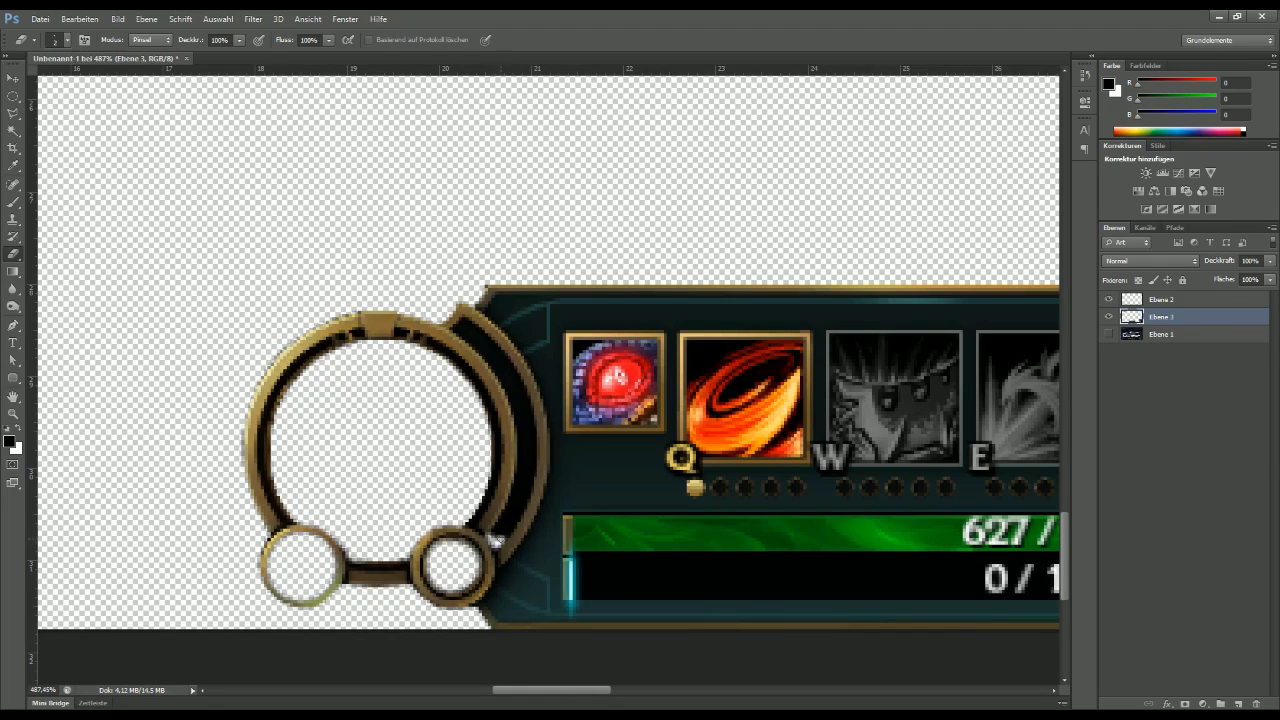
Step: Try erasing the black curved strip upward in a freehand stroke, then undo it
{"action": "mouse_move", "coordinate": [494, 540]}
{"action": "left_mouse_down"}
{"action": "mouse_move", "coordinate": [522, 476]}
{"action": "mouse_move", "coordinate": [520, 508]}
{"action": "mouse_move", "coordinate": [526, 492]}
{"action": "mouse_move", "coordinate": [527, 477]}
{"action": "mouse_move", "coordinate": [510, 506]}
{"action": "mouse_move", "coordinate": [524, 436]}
{"action": "mouse_move", "coordinate": [530, 468]}
{"action": "mouse_move", "coordinate": [511, 371]}
{"action": "mouse_move", "coordinate": [522, 383]}
{"action": "left_mouse_up"}
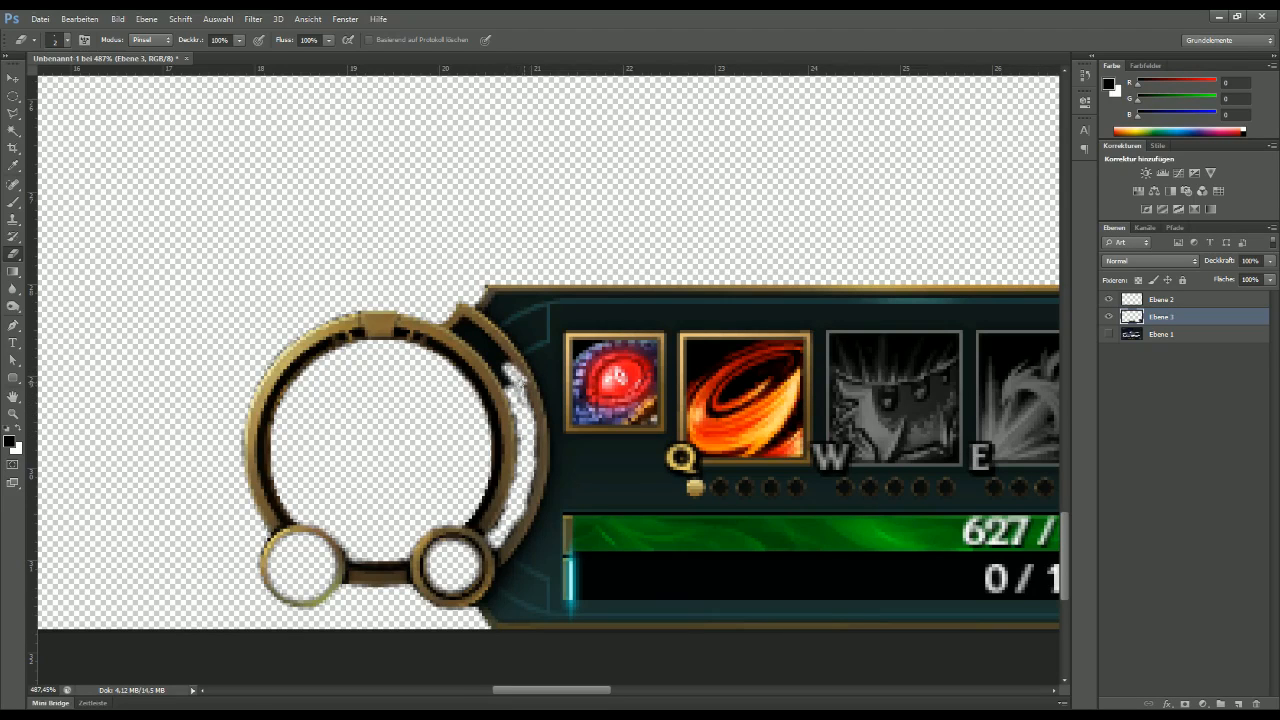
{"action": "key", "text": "ctrl+z"}
{"action": "key", "text": "ctrl+z"}
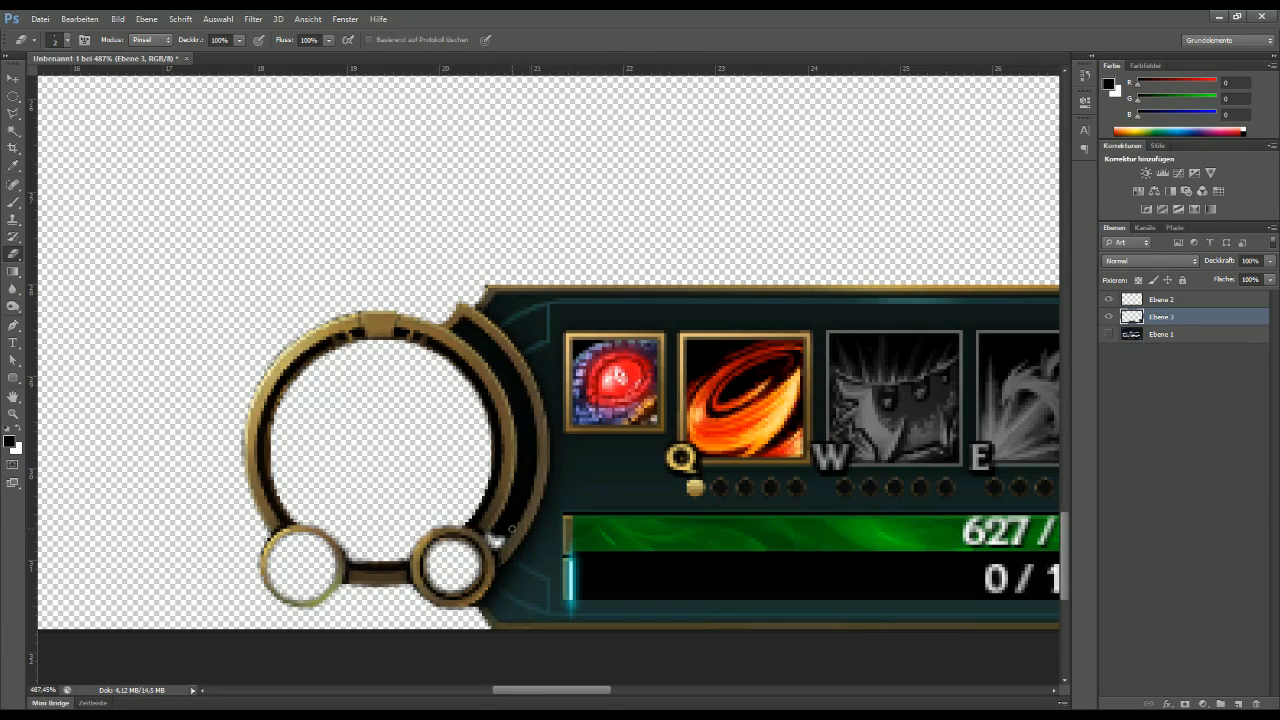
Step: Erase the black fill of the curved strip between its gold borders, including the leftover dark pixels
{"action": "mouse_move", "coordinate": [496, 538]}
{"action": "left_mouse_down"}
{"action": "mouse_move", "coordinate": [524, 462]}
{"action": "mouse_move", "coordinate": [520, 478]}
{"action": "mouse_move", "coordinate": [528, 462]}
{"action": "mouse_move", "coordinate": [532, 472]}
{"action": "mouse_move", "coordinate": [532, 436]}
{"action": "mouse_move", "coordinate": [530, 468]}
{"action": "mouse_move", "coordinate": [522, 400]}
{"action": "mouse_move", "coordinate": [526, 430]}
{"action": "mouse_move", "coordinate": [506, 380]}
{"action": "mouse_move", "coordinate": [458, 326]}
{"action": "mouse_move", "coordinate": [508, 365]}
{"action": "mouse_move", "coordinate": [536, 442]}
{"action": "left_mouse_up"}
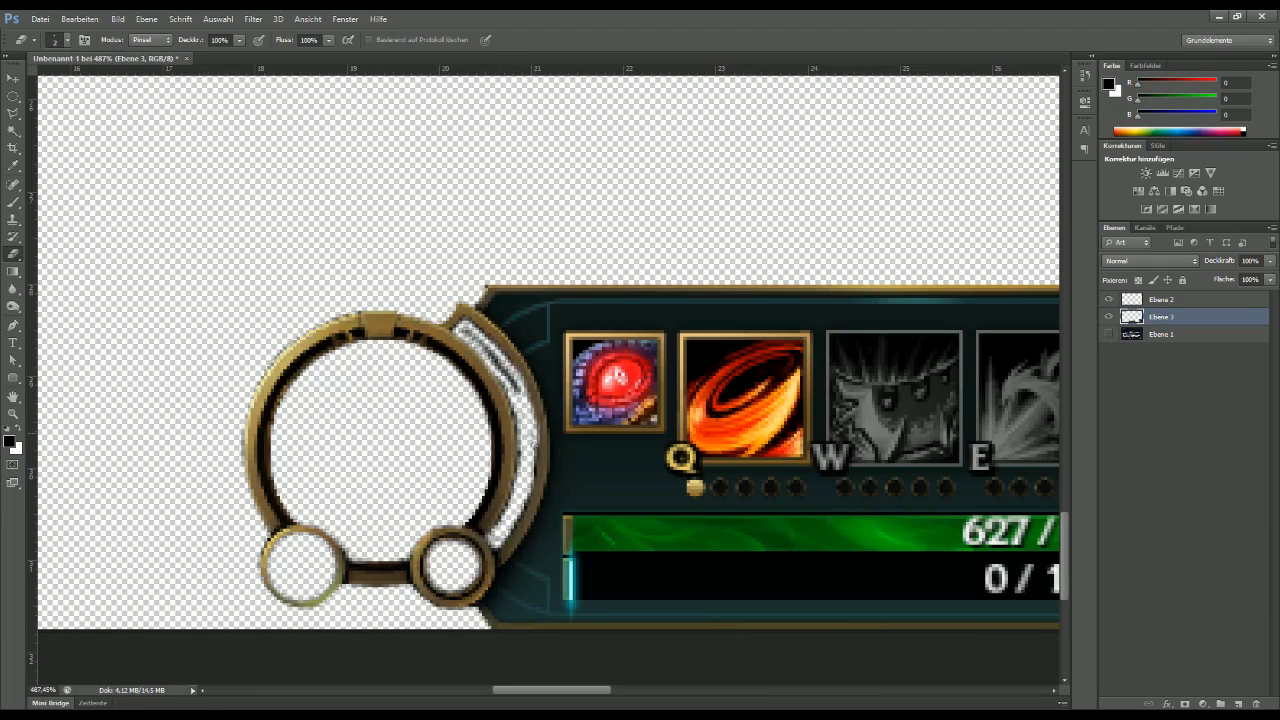
{"action": "mouse_move", "coordinate": [516, 396]}
{"action": "left_mouse_down"}
{"action": "mouse_move", "coordinate": [464, 328]}
{"action": "mouse_move", "coordinate": [514, 386]}
{"action": "mouse_move", "coordinate": [506, 370]}
{"action": "left_mouse_up"}
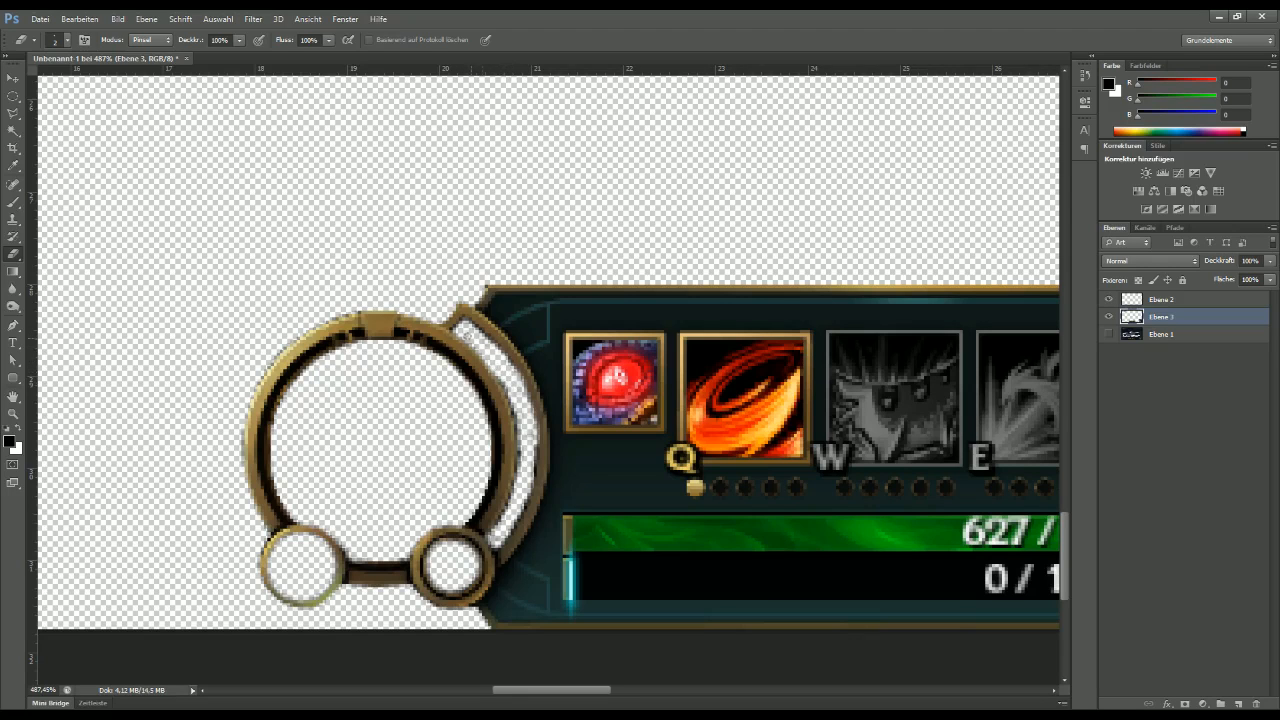
Step: Erase a last bit of the curved strip, and add a new layer directly beneath Ebene 3
{"action": "left_click_drag", "start_coordinate": [532, 440], "coordinate": [528, 478]}
{"action": "left_click", "coordinate": [1238, 703]}
{"action": "left_click_drag", "start_coordinate": [1175, 317], "coordinate": [1180, 340]}
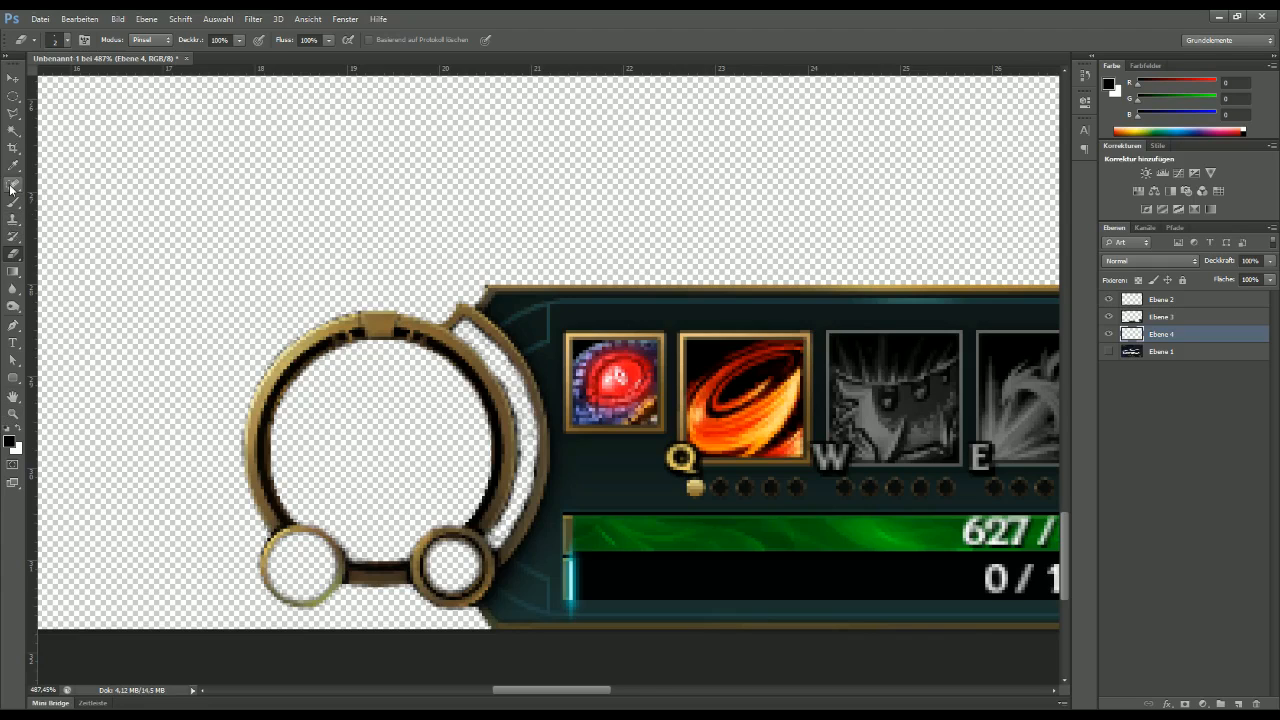
Step: Fill the new layer Ebene 4 with white using the Paint Bucket tool
{"action": "left_click", "coordinate": [13, 271]}
{"action": "left_click", "coordinate": [57, 287]}
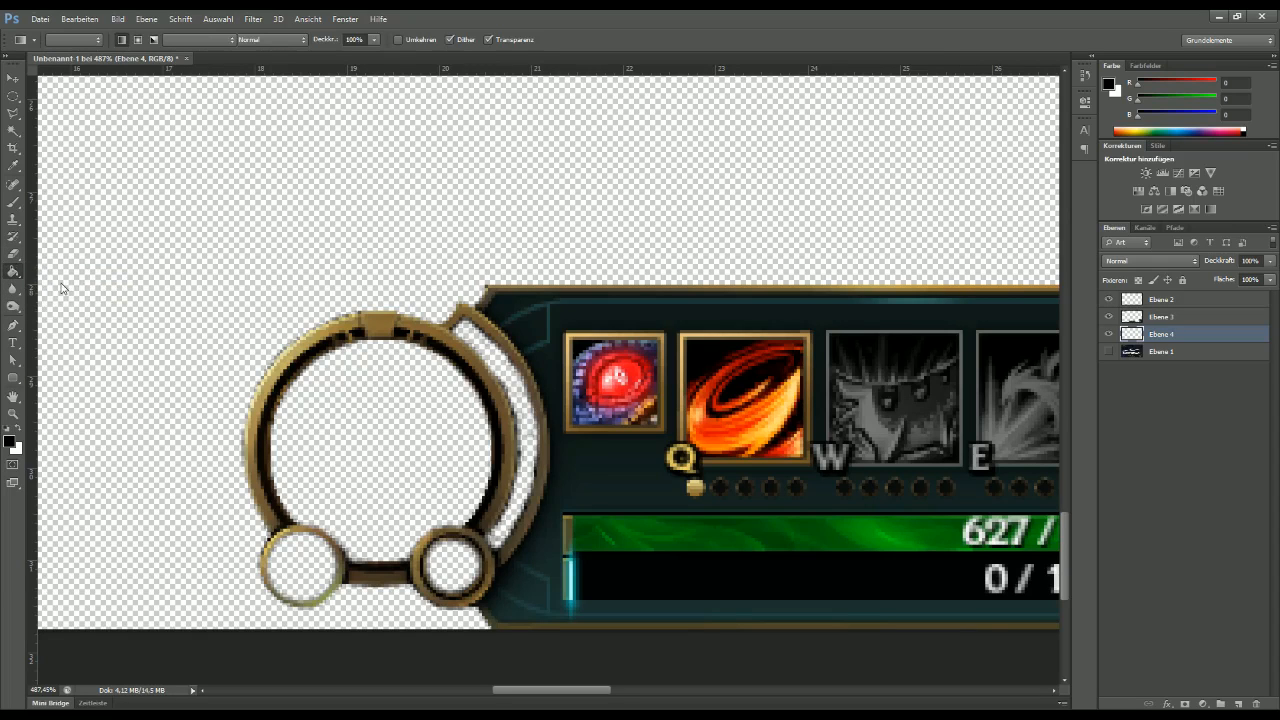
{"action": "right_click", "coordinate": [221, 256]}
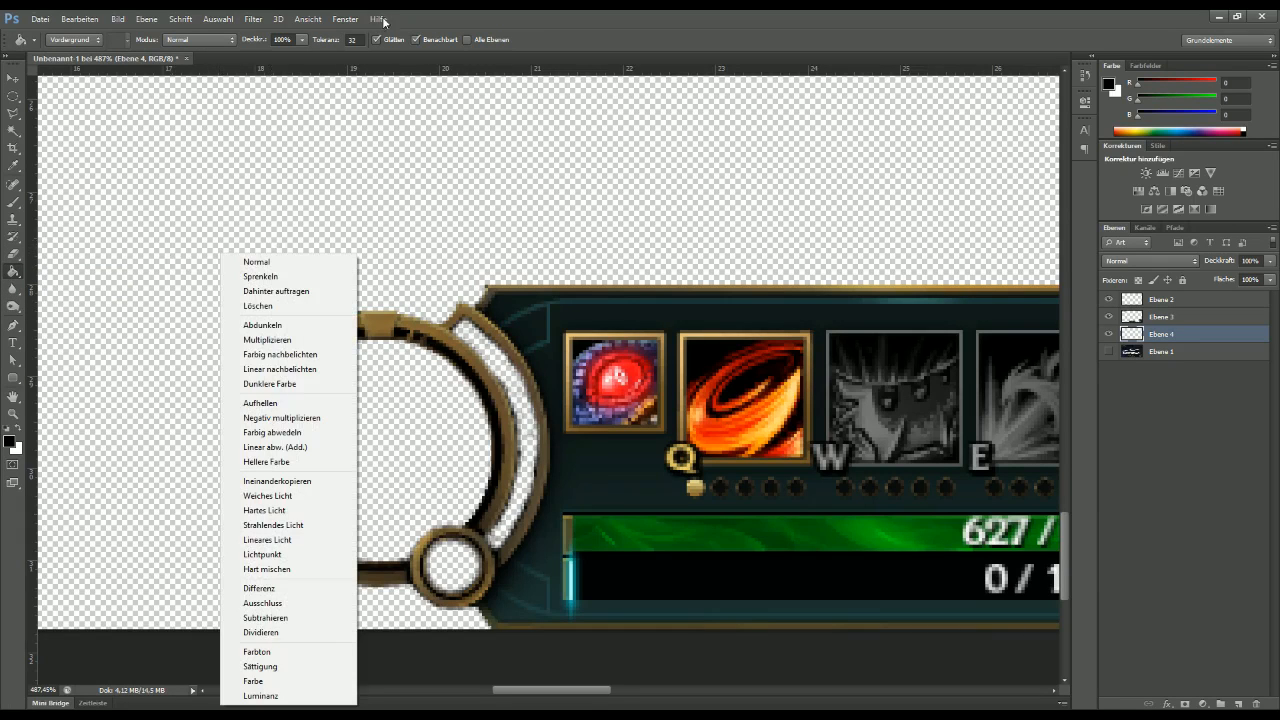
{"action": "left_click", "coordinate": [626, 13]}
{"action": "left_click", "coordinate": [195, 315]}
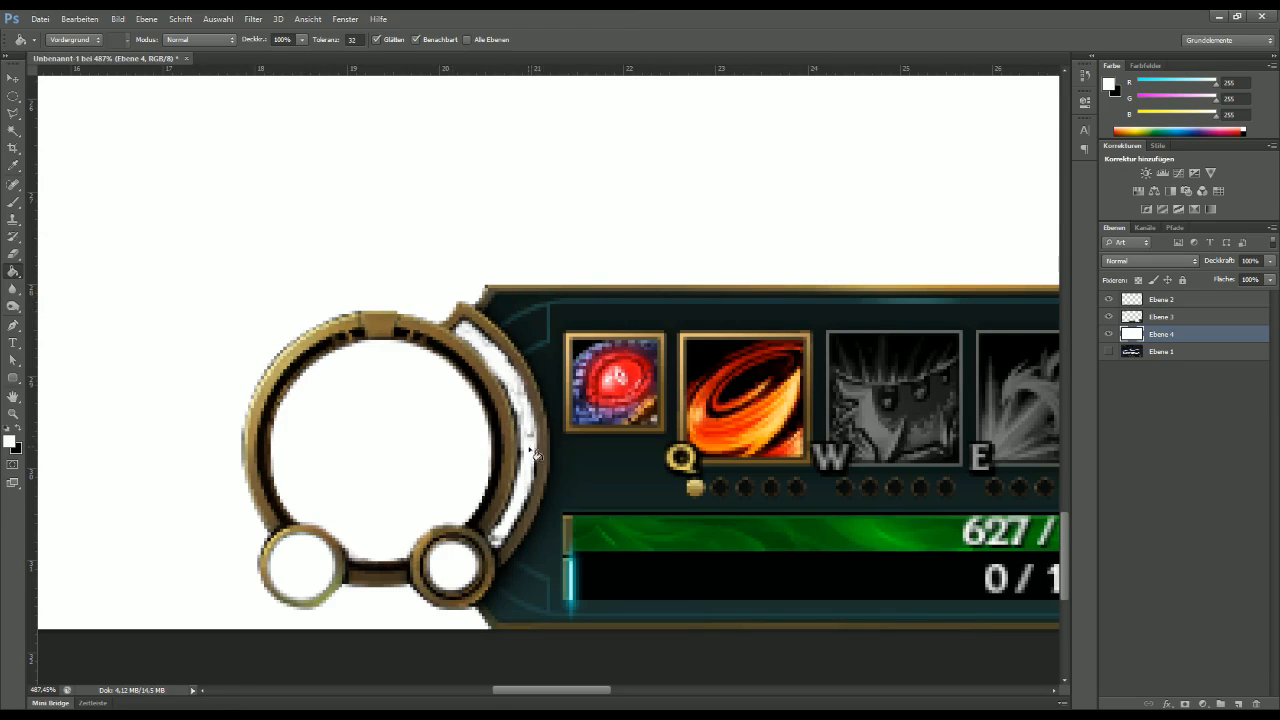
Step: Erase the leftover pixels inside the curved strip on layer Ebene 3
{"action": "left_click", "coordinate": [13, 254]}
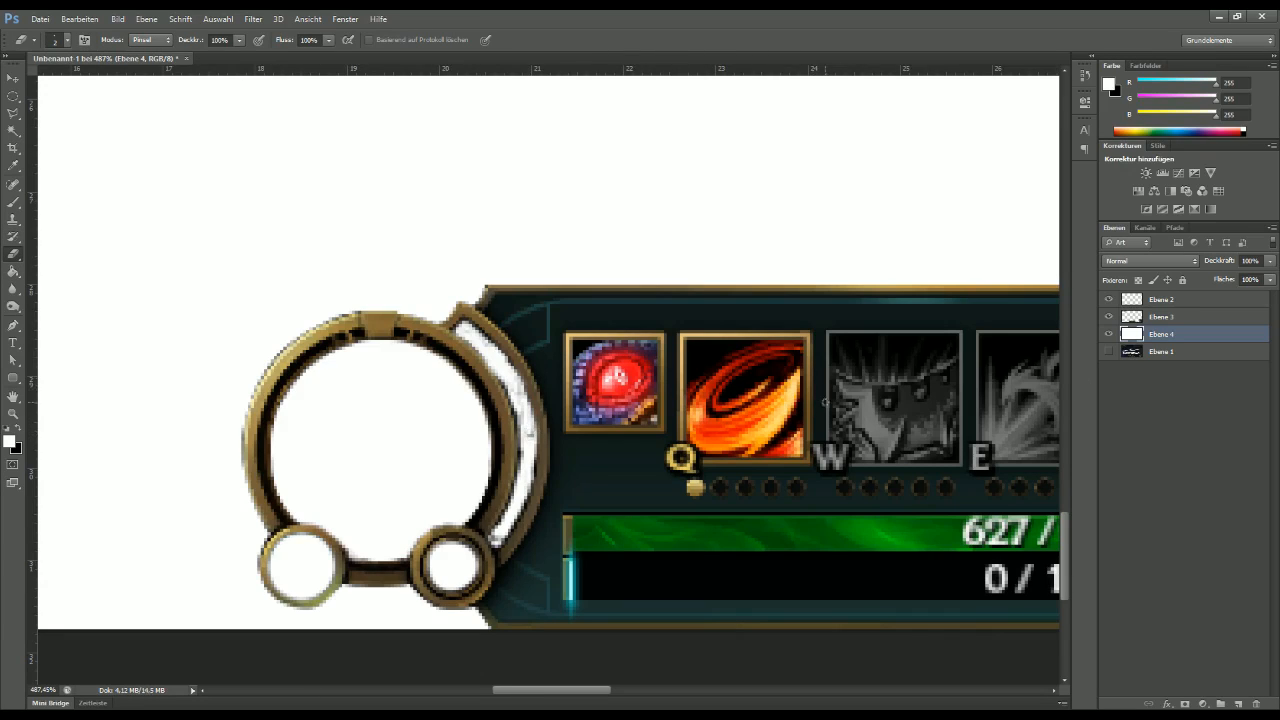
{"action": "left_click", "coordinate": [1158, 318]}
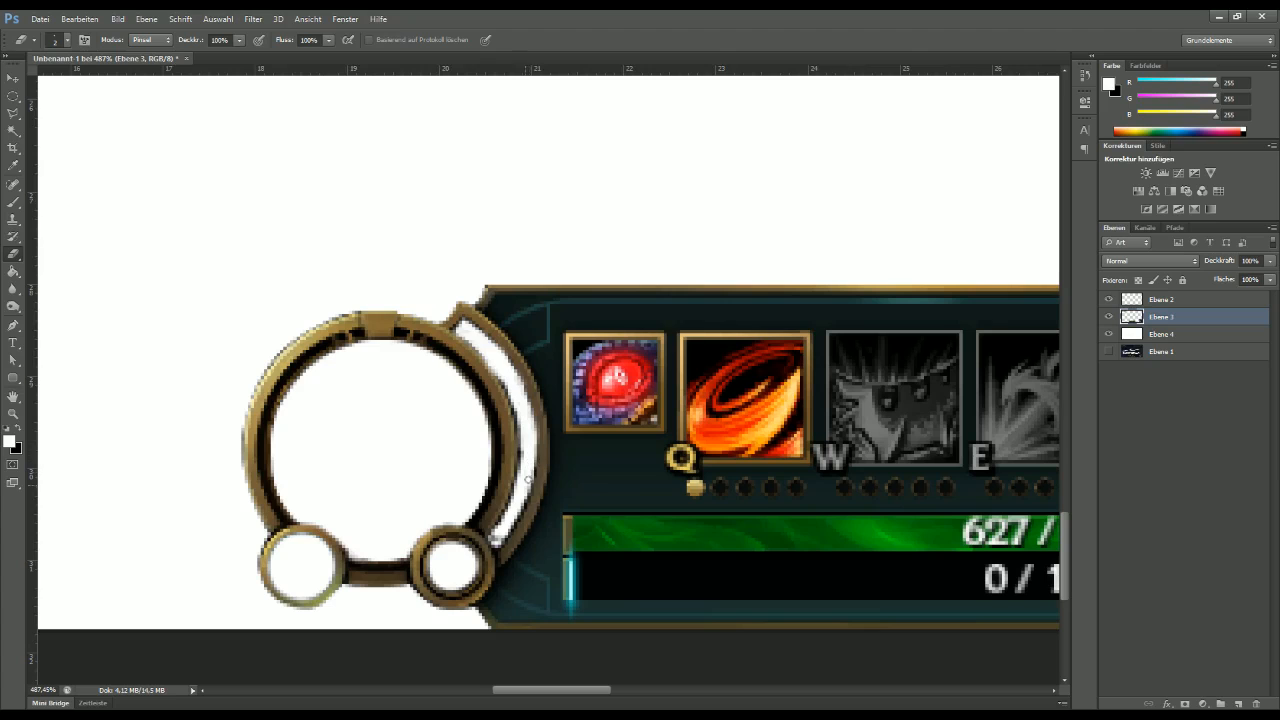
{"action": "left_click_drag", "start_coordinate": [768, 438], "coordinate": [521, 453]}
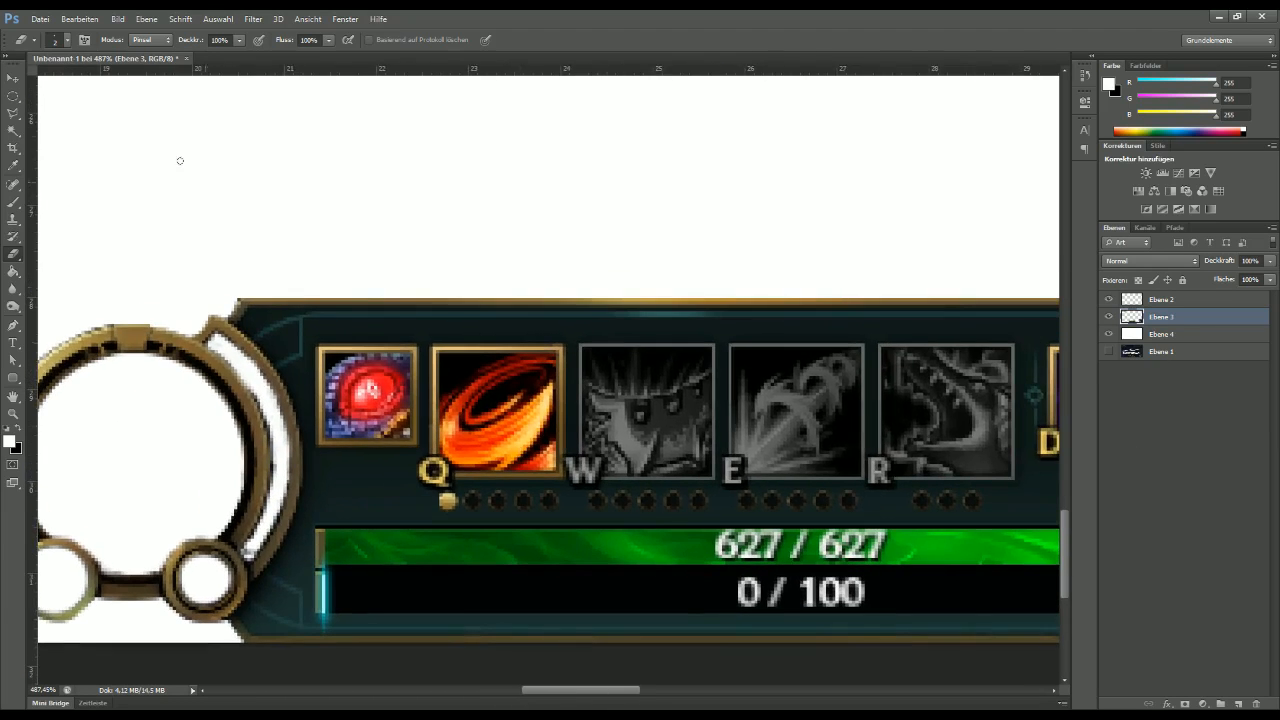
Step: Delete the small passive icon and the Q ability picture inside their frames with rectangular selections
{"action": "left_click_drag", "start_coordinate": [13, 96], "coordinate": [60, 99]}
{"action": "left_click_drag", "start_coordinate": [320, 349], "coordinate": [416, 445]}
{"action": "key", "text": "Delete"}
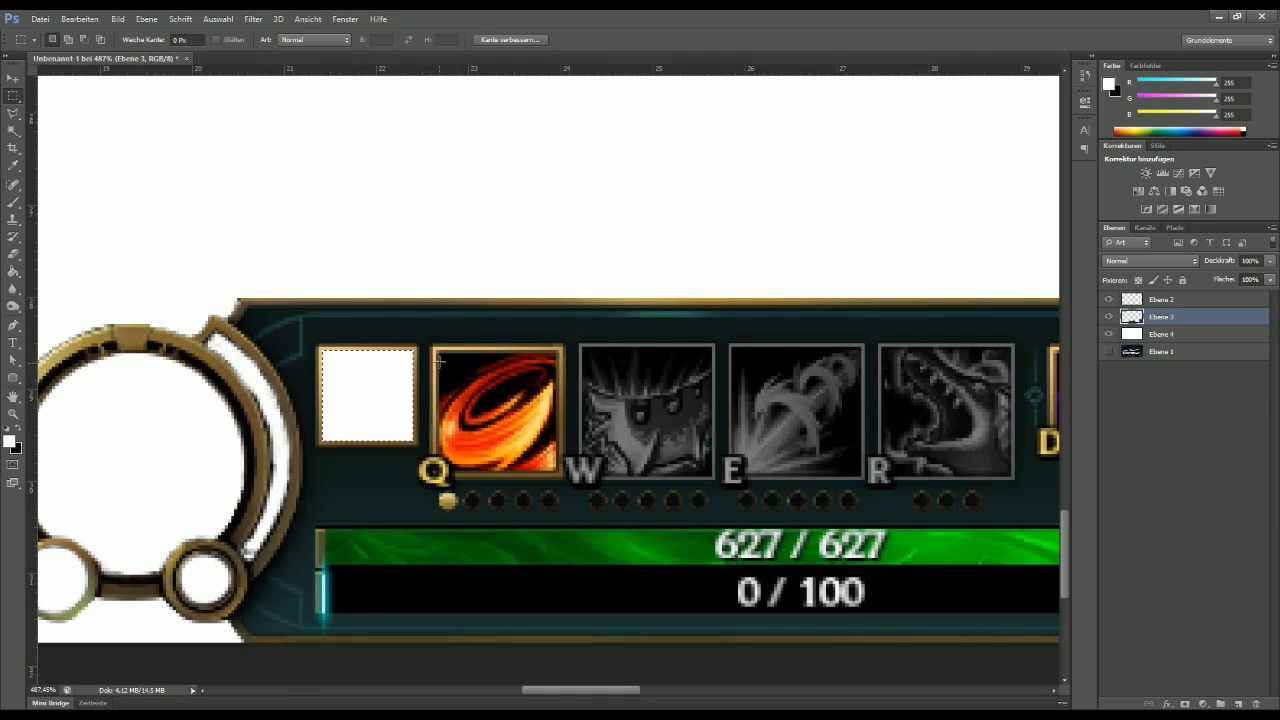
{"action": "left_click_drag", "start_coordinate": [436, 350], "coordinate": [558, 470]}
{"action": "key", "text": "Delete"}
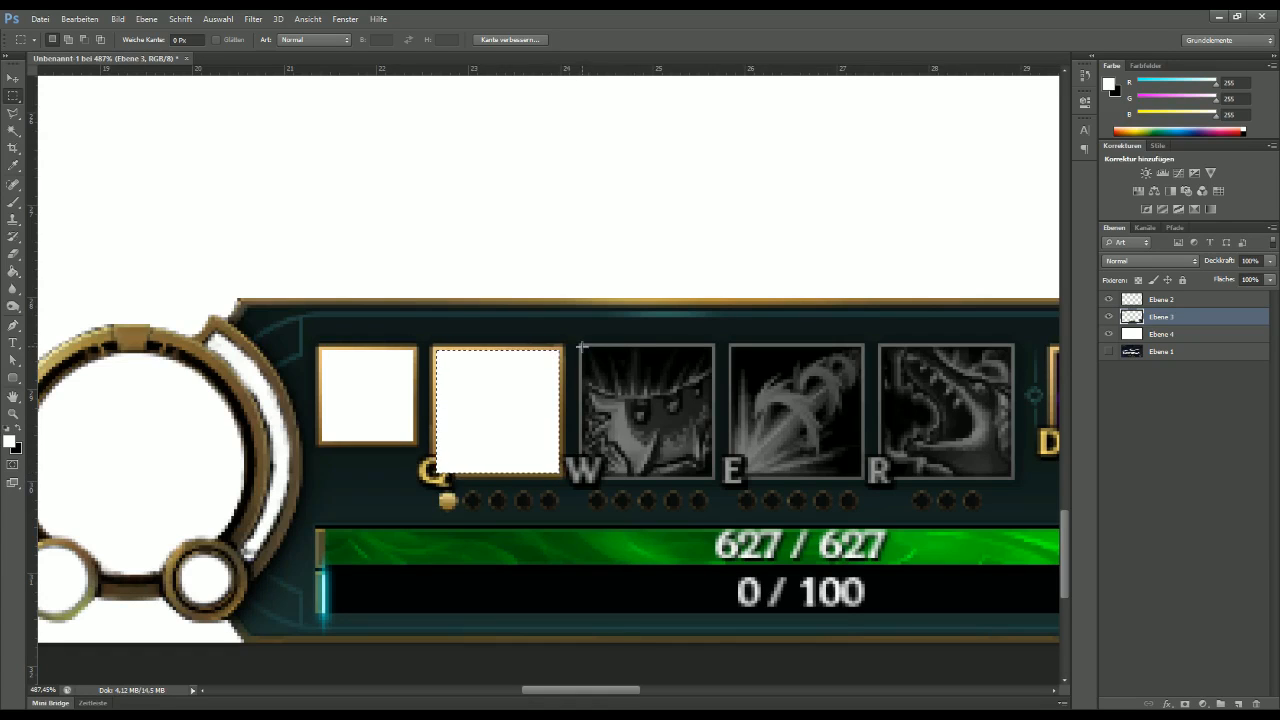
Step: Clear the whole Q ability slot, including its gold frame, level dots and key letter, and remove the selection
{"action": "key", "text": "ctrl+d"}
{"action": "left_click_drag", "start_coordinate": [582, 347], "coordinate": [712, 475]}
{"action": "left_click_drag", "start_coordinate": [430, 342], "coordinate": [569, 512]}
{"action": "key", "text": "alt+BackSpace"}
{"action": "key", "text": "ctrl+d"}
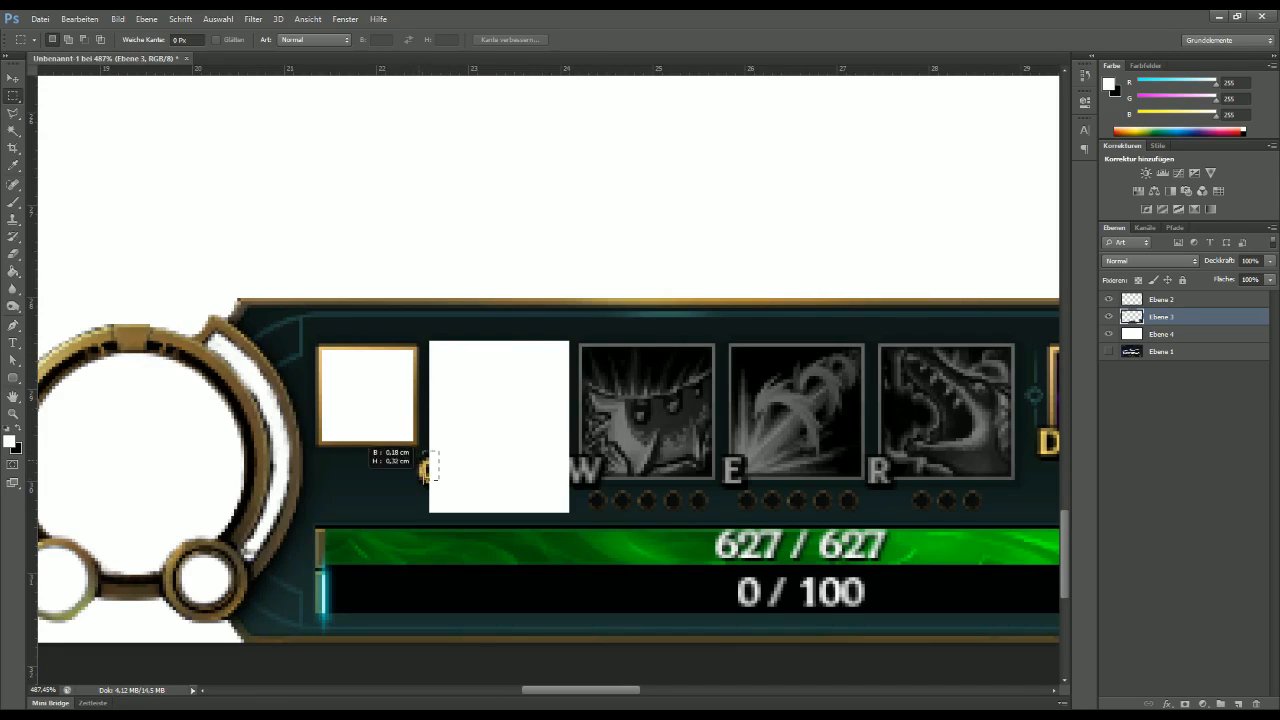
{"action": "left_click_drag", "start_coordinate": [437, 452], "coordinate": [418, 488]}
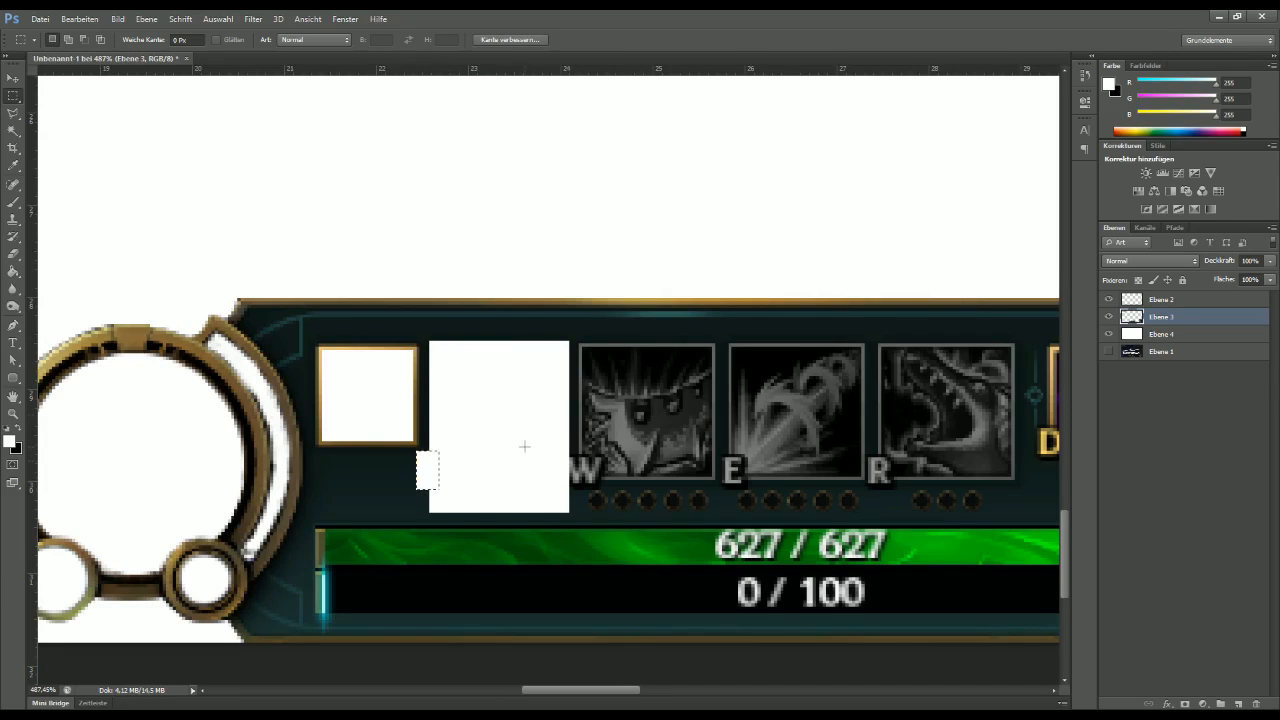
{"action": "key", "text": "ctrl+d"}
Step: Delete the rest of the ability row from the W slot onward, including frames and level dots, and deselect
{"action": "left_click_drag", "start_coordinate": [566, 341], "coordinate": [836, 514]}
{"action": "key", "text": "Delete"}
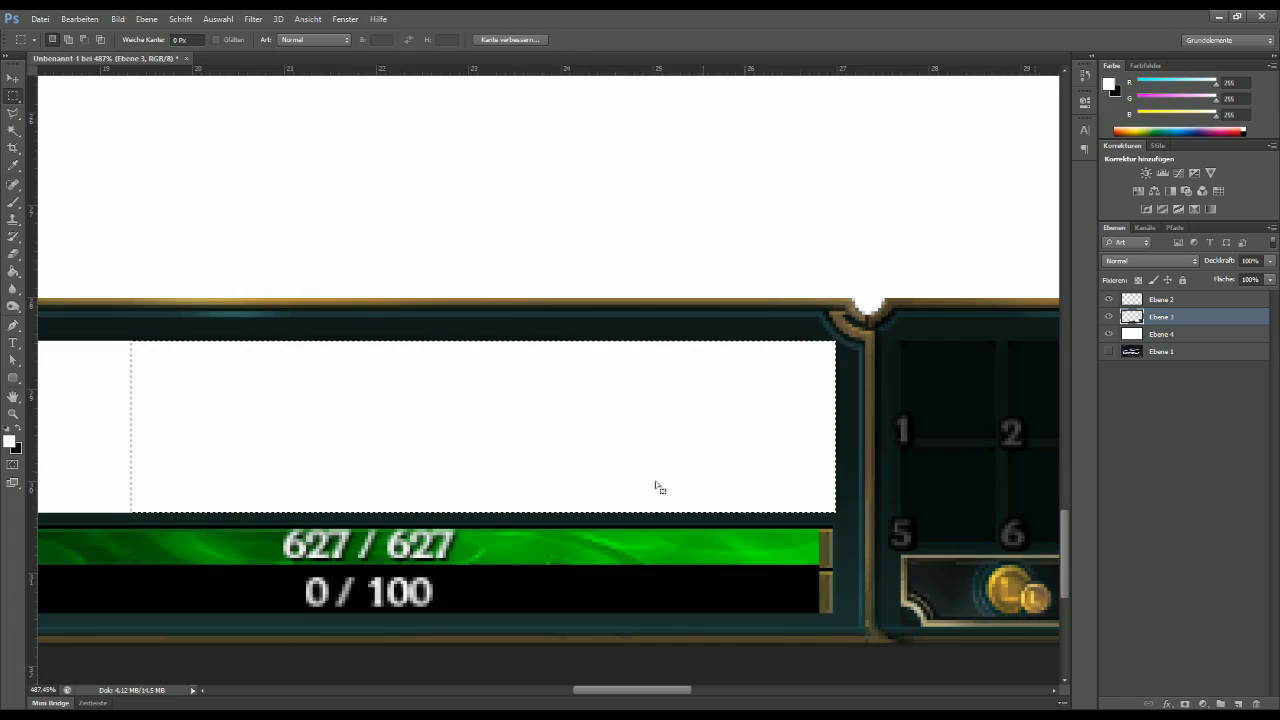
{"action": "left_click_drag", "start_coordinate": [474, 434], "coordinate": [651, 417]}
{"action": "key", "text": "ctrl+d"}
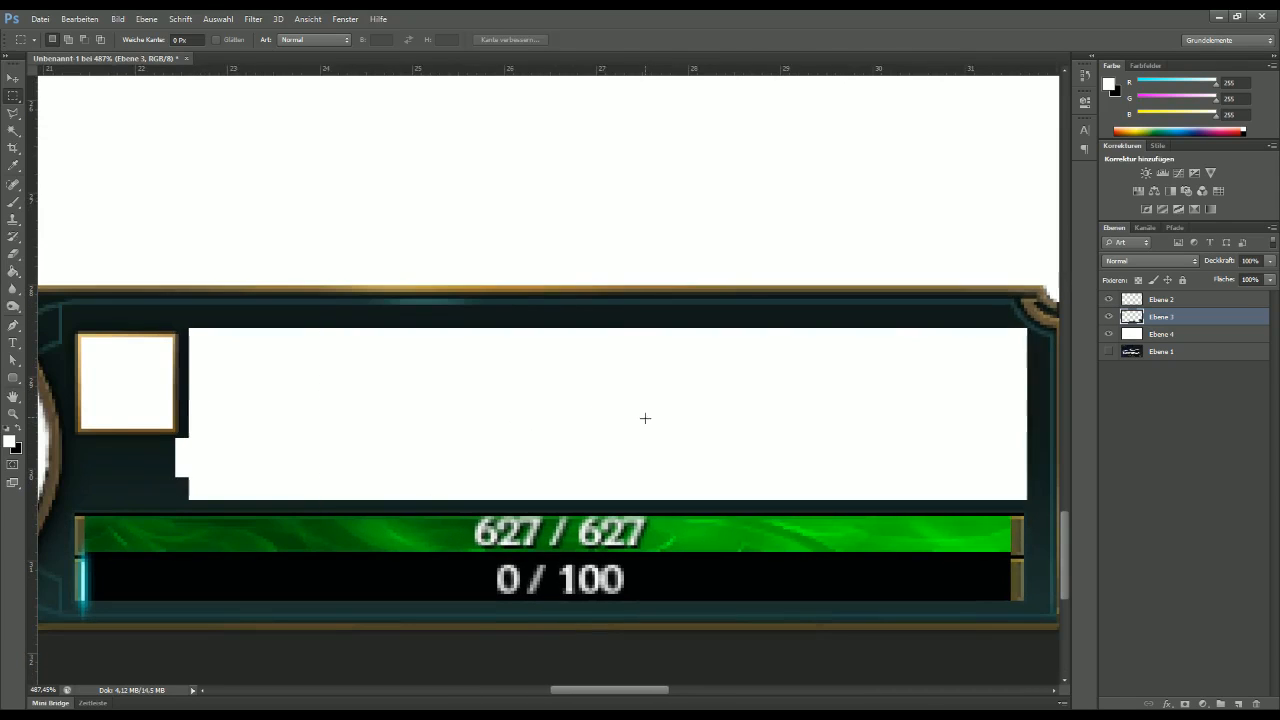
{"action": "key", "text": "shift+ctrl+d"}
{"action": "key", "text": "ctrl+d"}
Step: Cut out the green health bar and the black resource bar below it, keeping their gold end pieces
{"action": "left_click_drag", "start_coordinate": [179, 571], "coordinate": [209, 526]}
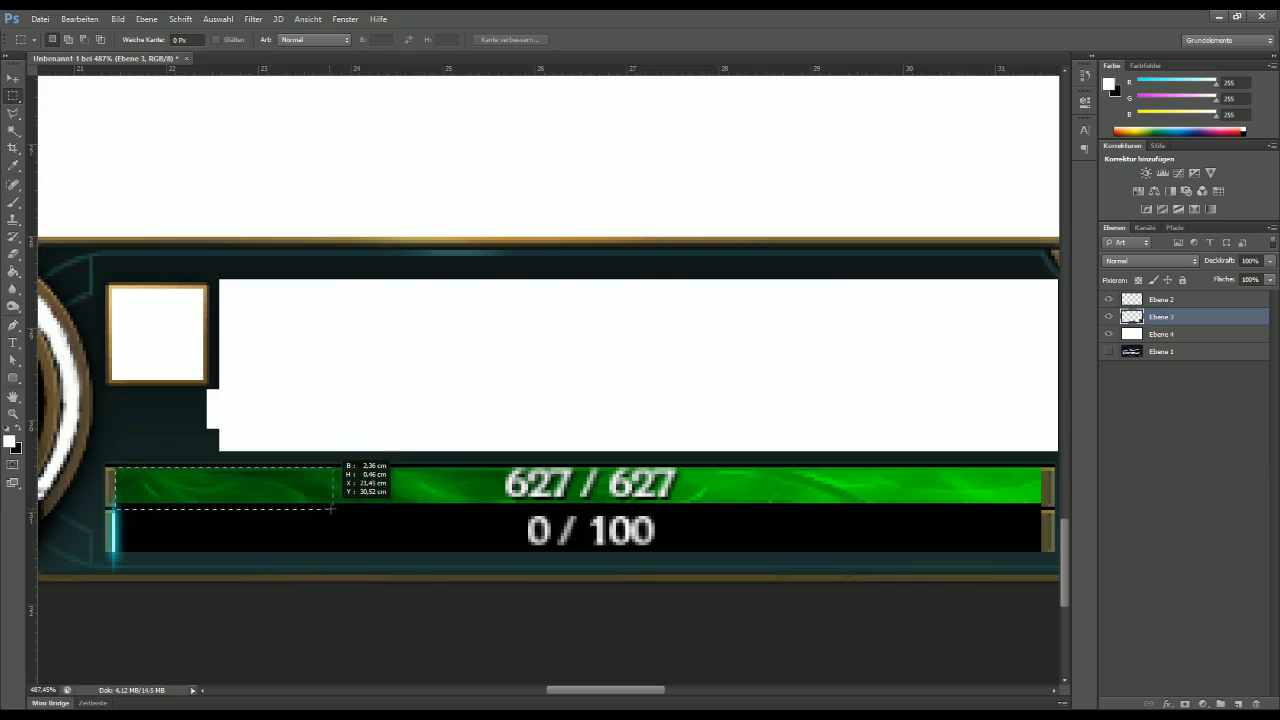
{"action": "left_click_drag", "start_coordinate": [382, 504], "coordinate": [568, 511]}
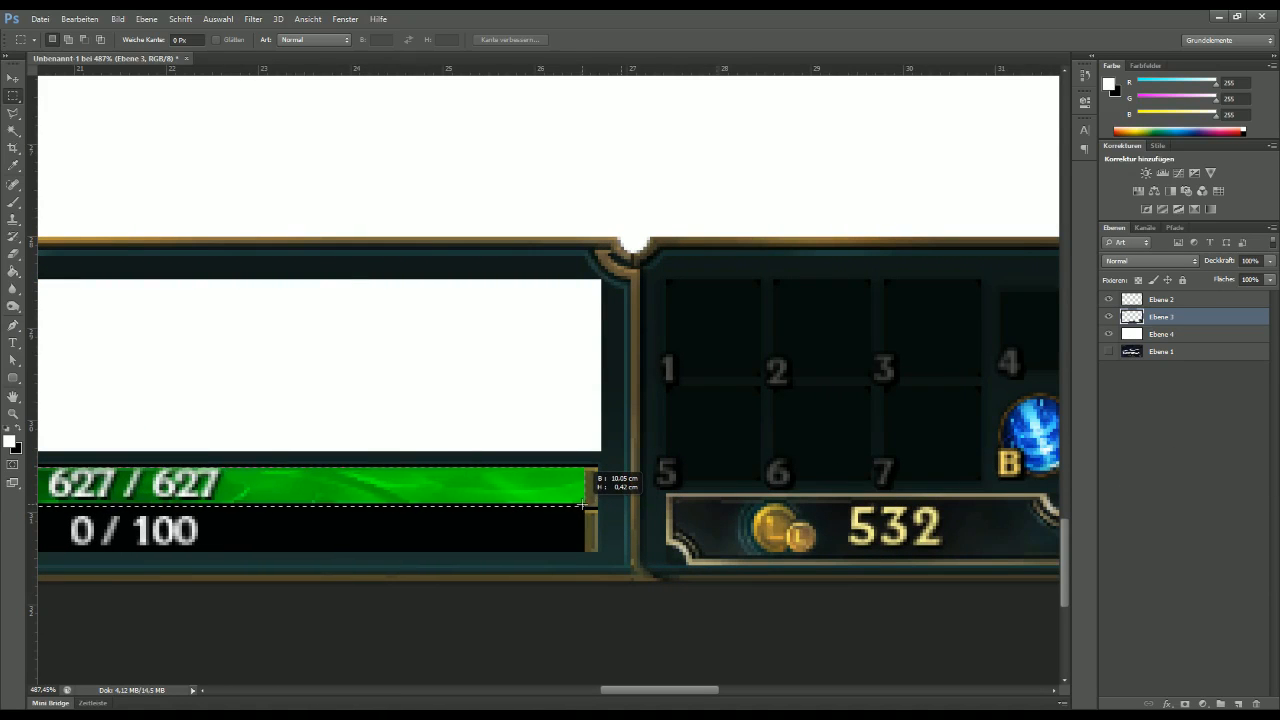
{"action": "left_click_drag", "start_coordinate": [582, 503], "coordinate": [585, 505]}
{"action": "left_click_drag", "start_coordinate": [327, 514], "coordinate": [755, 497]}
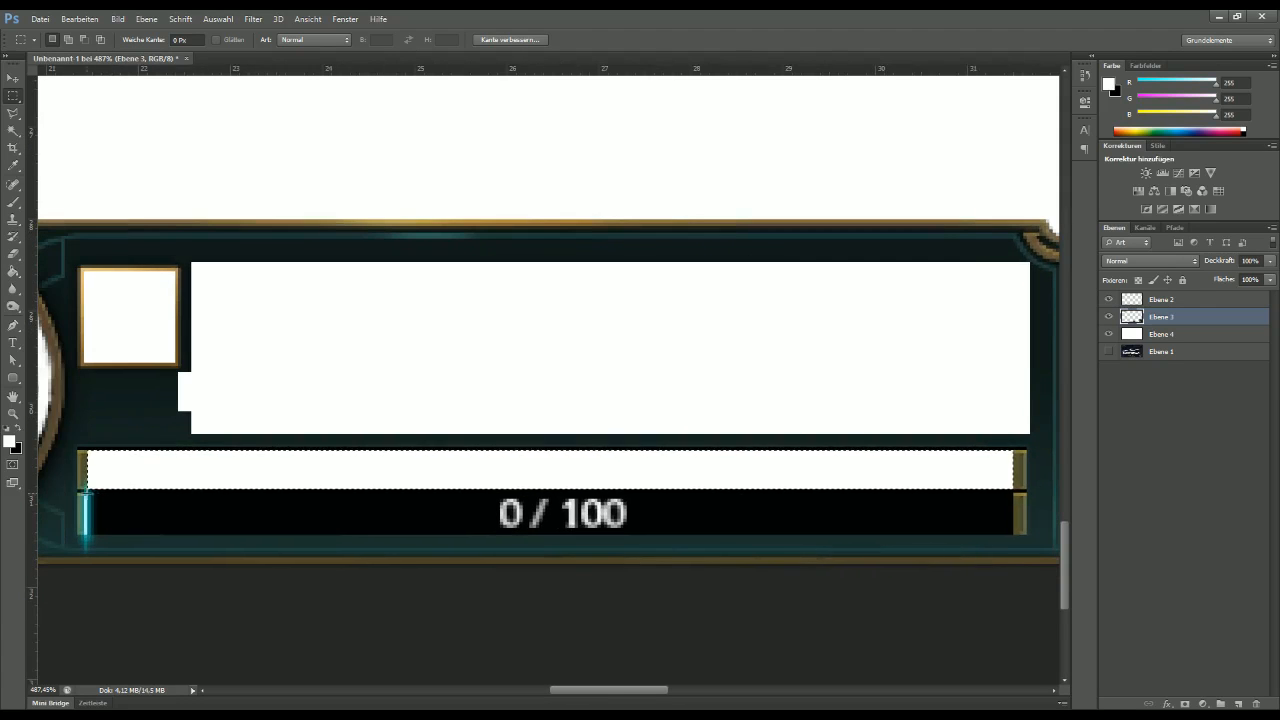
{"action": "left_click_drag", "start_coordinate": [113, 530], "coordinate": [677, 536]}
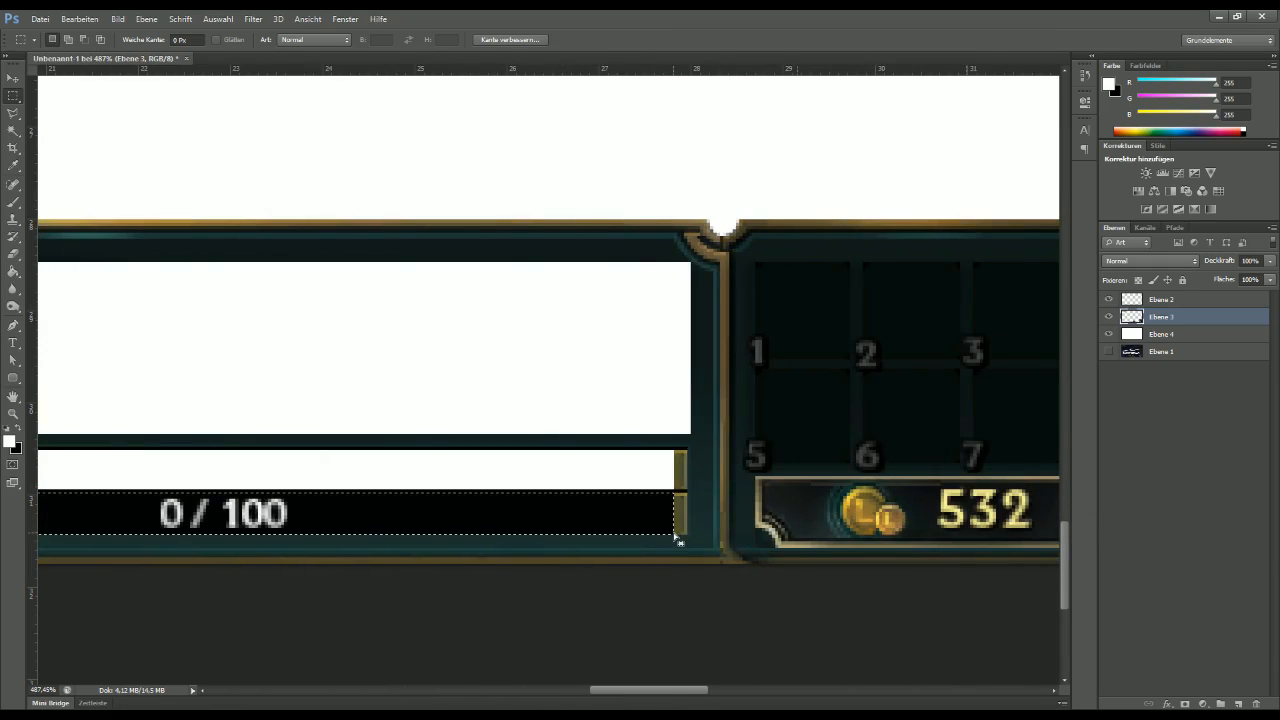
{"action": "key", "text": "Delete"}
Step: Clear the gold amount beside the coins with a rectangular selection
{"action": "left_click_drag", "start_coordinate": [357, 520], "coordinate": [322, 478]}
{"action": "scroll", "coordinate": [470, 514], "scroll_direction": "down", "scroll_amount": 4}
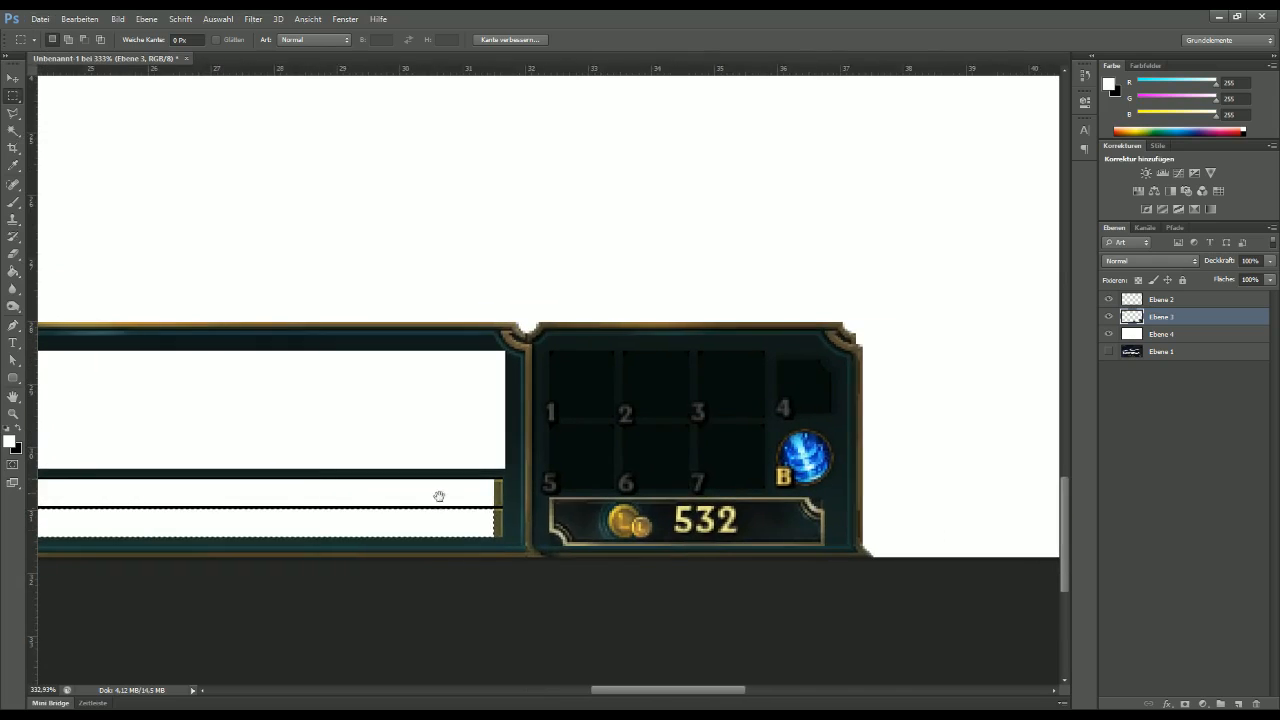
{"action": "scroll", "coordinate": [665, 490], "scroll_direction": "up", "scroll_amount": 4}
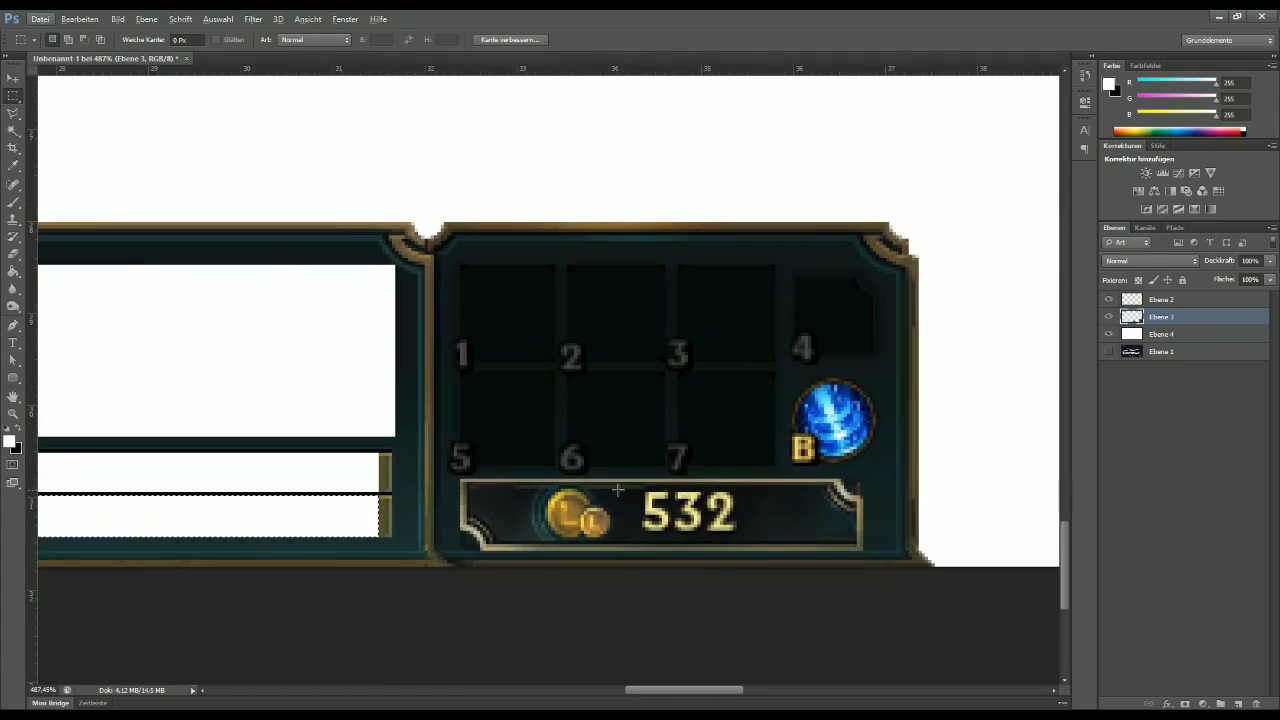
{"action": "left_click_drag", "start_coordinate": [621, 488], "coordinate": [752, 537]}
{"action": "key", "text": "alt+BackSpace"}
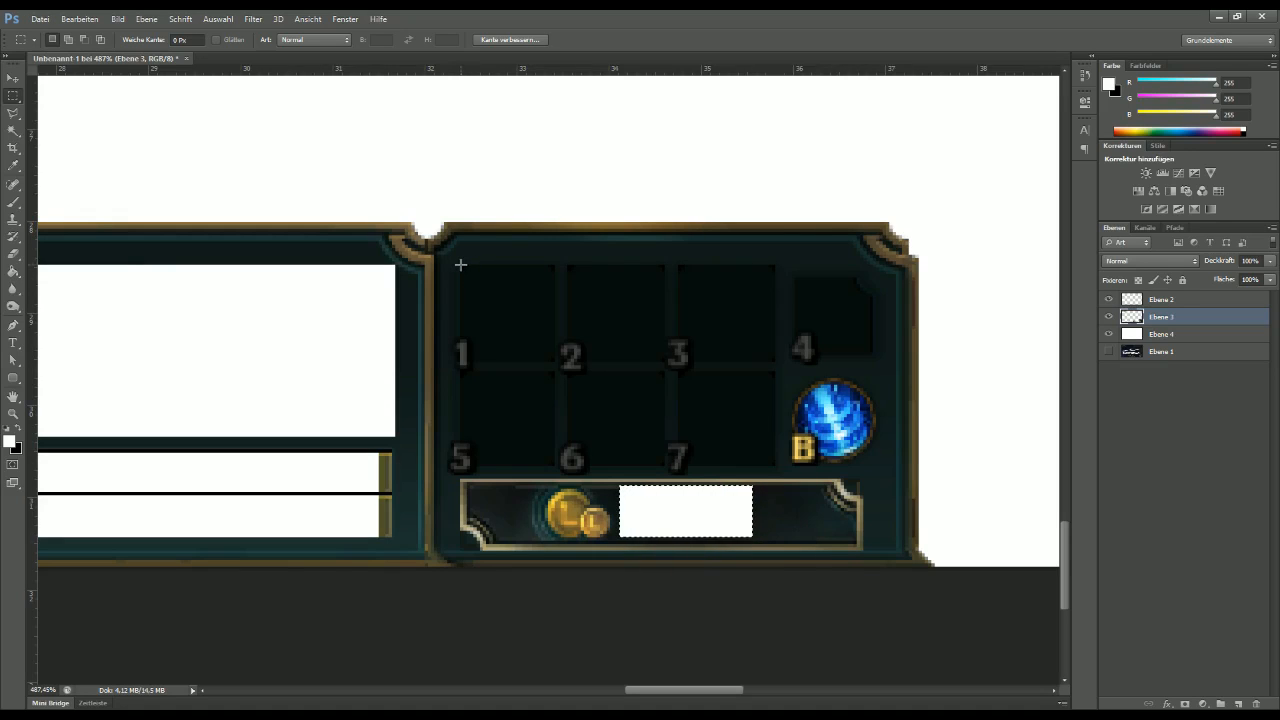
Step: Clear item slots 1, 2 and 3 in the upper inventory row, using a rectangular selection for each
{"action": "left_click_drag", "start_coordinate": [459, 265], "coordinate": [554, 362]}
{"action": "key", "text": "alt+BackSpace"}
{"action": "left_click_drag", "start_coordinate": [567, 264], "coordinate": [664, 362]}
{"action": "key", "text": "alt+BackSpace"}
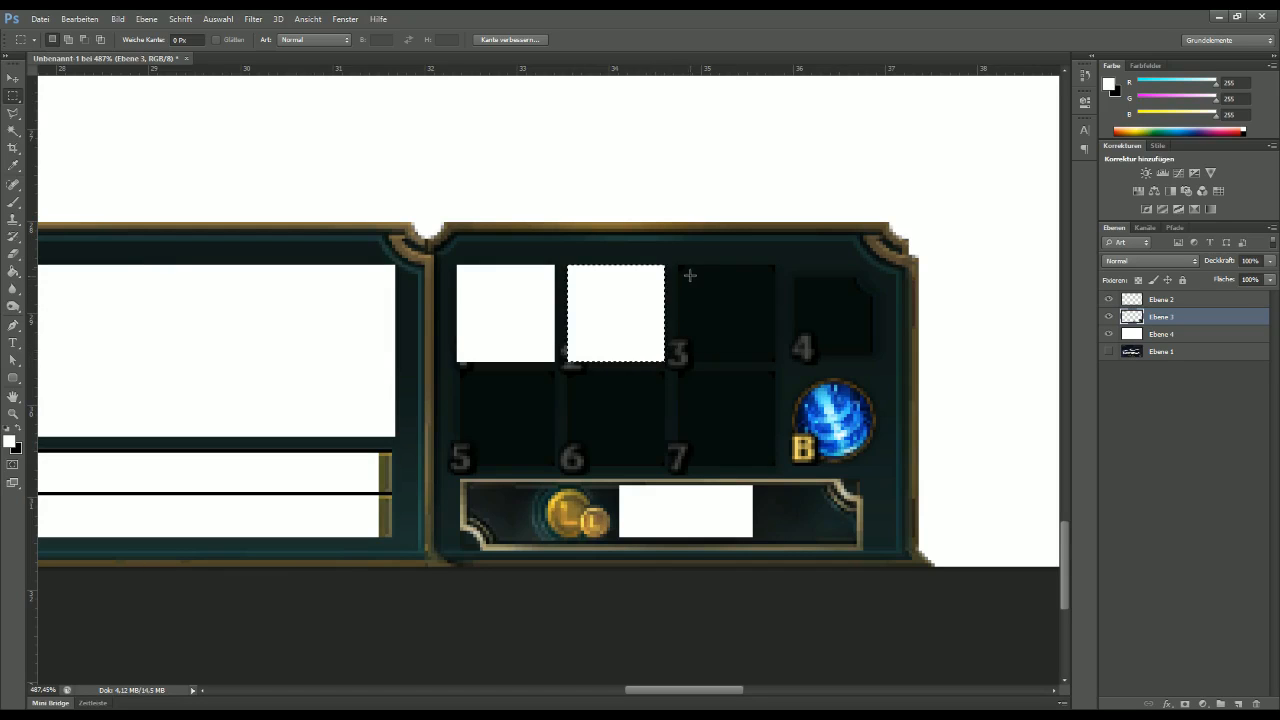
{"action": "left_click_drag", "start_coordinate": [677, 263], "coordinate": [773, 360]}
{"action": "key", "text": "alt+BackSpace"}
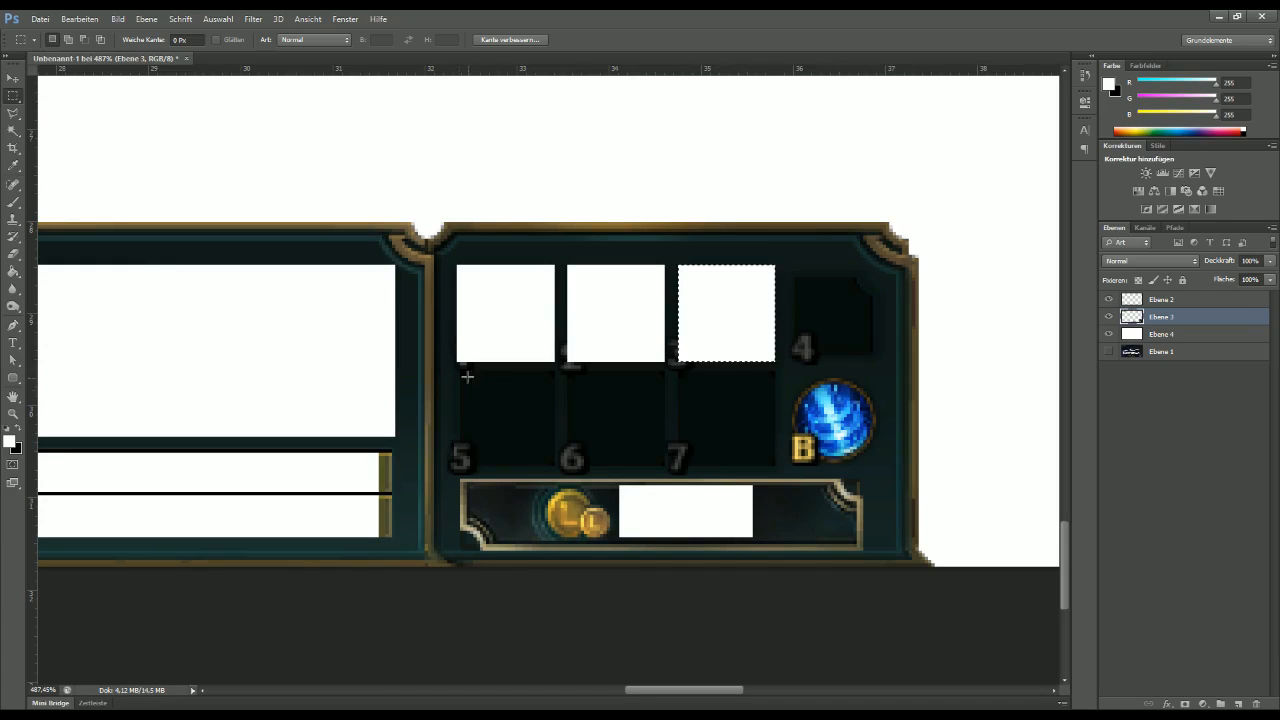
Step: Clear item slots 5, 6 and 7 in the lower inventory row, using a rectangular selection for each
{"action": "left_click_drag", "start_coordinate": [460, 370], "coordinate": [554, 465]}
{"action": "key", "text": "alt+BackSpace"}
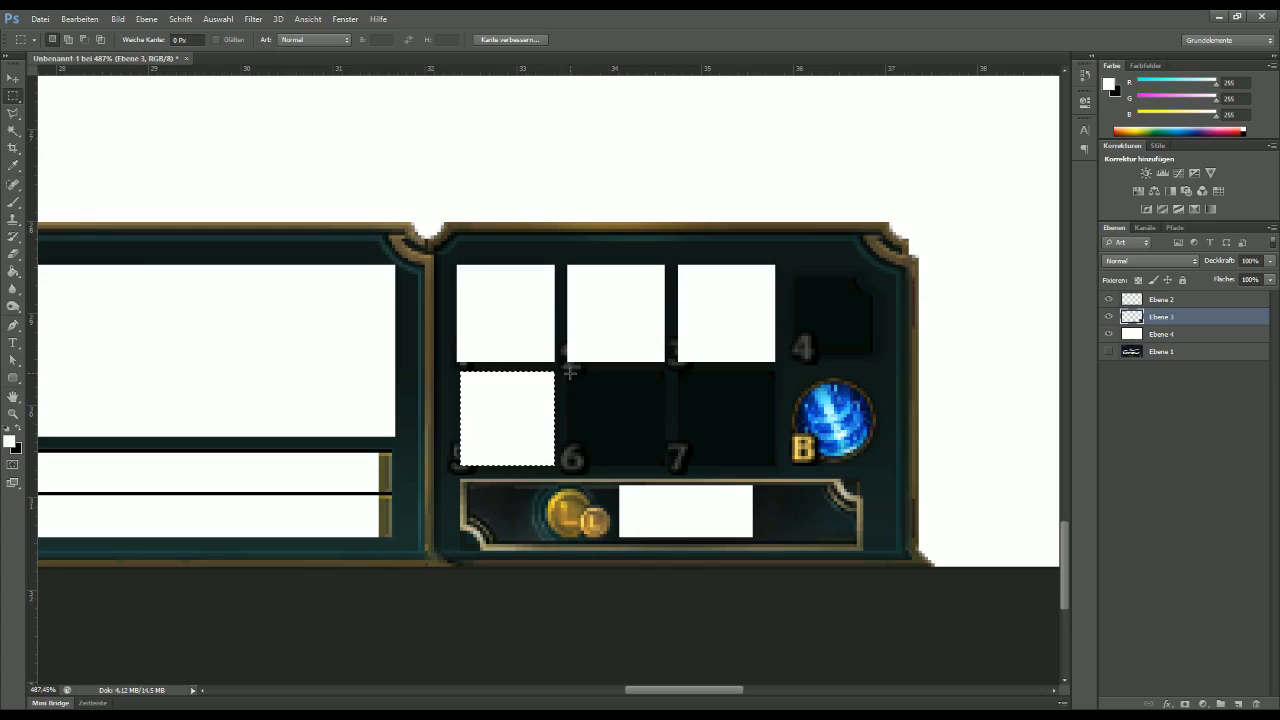
{"action": "left_click_drag", "start_coordinate": [567, 372], "coordinate": [663, 464]}
{"action": "key", "text": "alt+BackSpace"}
{"action": "left_click_drag", "start_coordinate": [679, 372], "coordinate": [772, 465]}
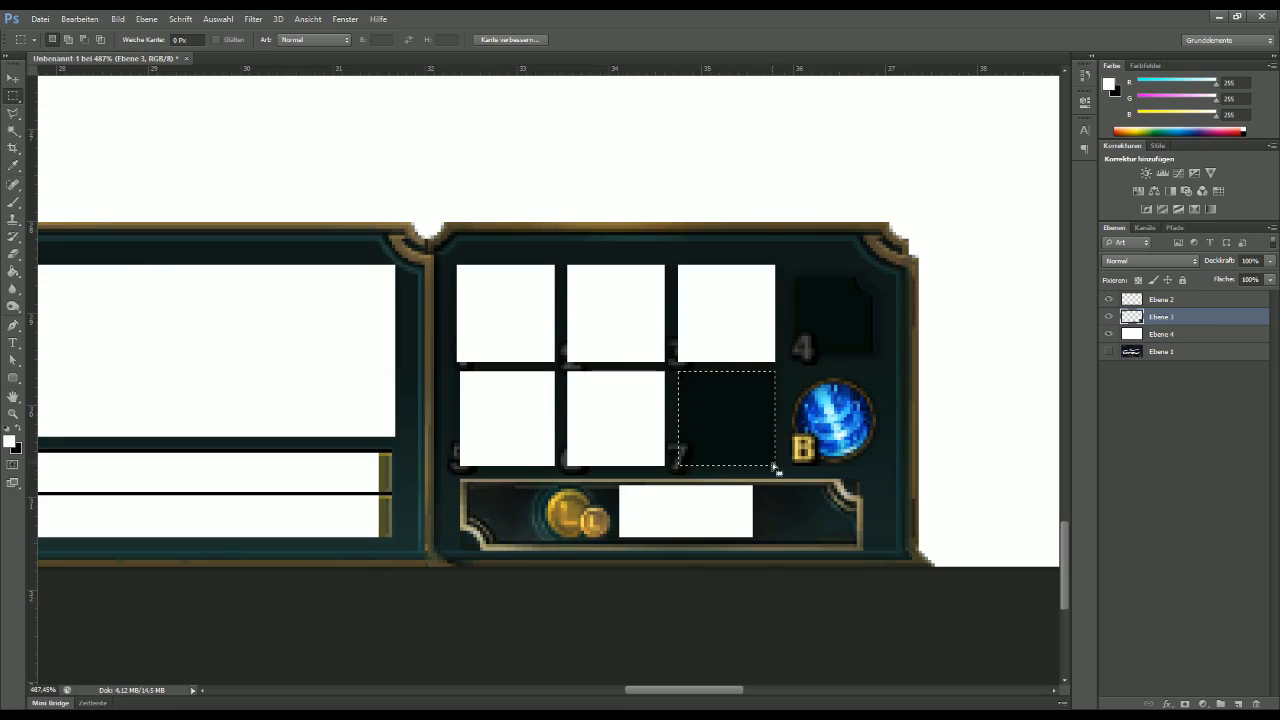
{"action": "key", "text": "alt+BackSpace"}
Step: Select slot 4, erase its interior with a 13 px eraser following the notched corner, and erase its number
{"action": "left_click_drag", "start_coordinate": [749, 317], "coordinate": [557, 371]}
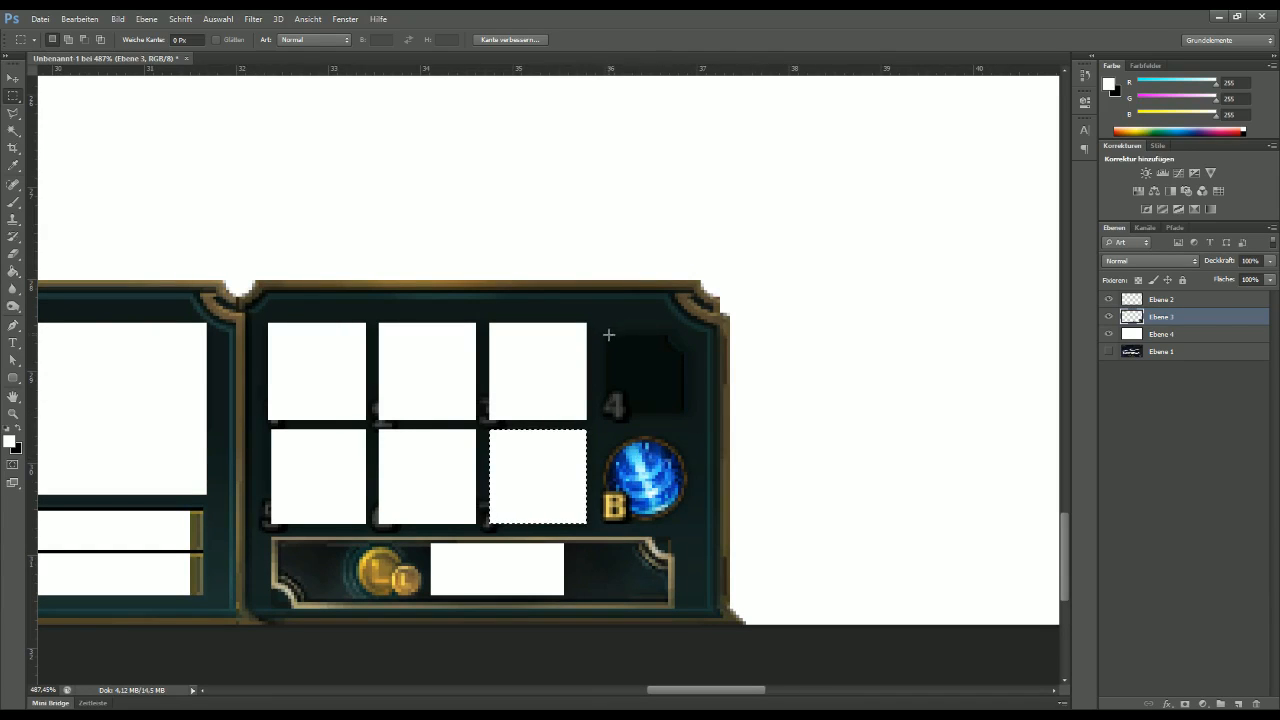
{"action": "left_click_drag", "start_coordinate": [605, 336], "coordinate": [684, 413]}
{"action": "left_click", "coordinate": [13, 254]}
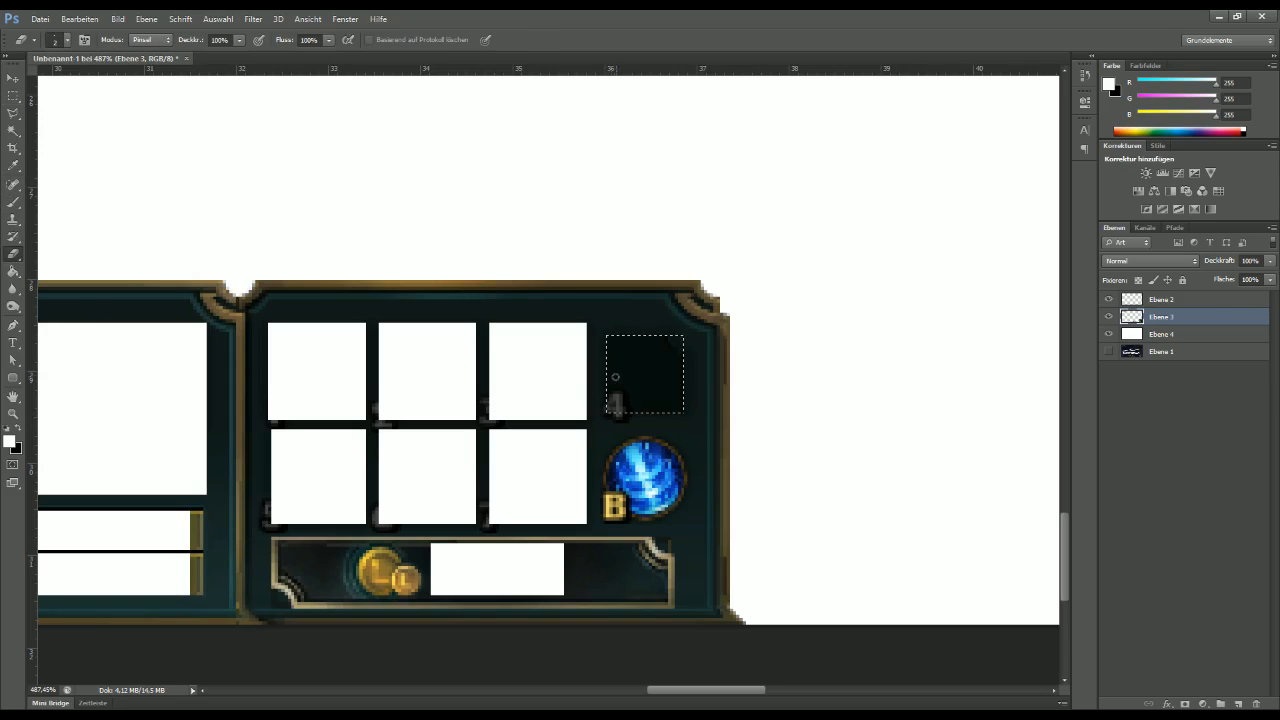
{"action": "right_click", "coordinate": [616, 328]}
{"action": "left_click", "coordinate": [655, 361]}
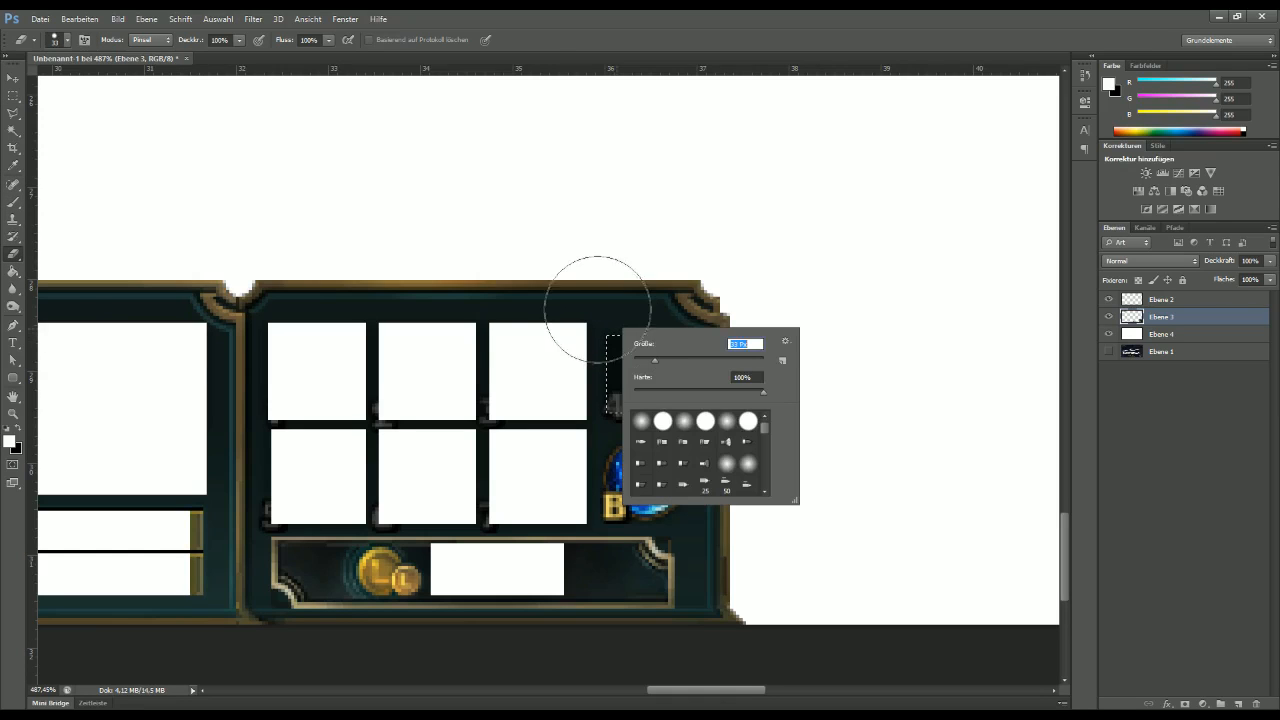
{"action": "left_click", "coordinate": [643, 361]}
{"action": "left_click", "coordinate": [606, 308]}
{"action": "mouse_move", "coordinate": [601, 345]}
{"action": "left_mouse_down"}
{"action": "mouse_move", "coordinate": [603, 408]}
{"action": "mouse_move", "coordinate": [678, 417]}
{"action": "mouse_move", "coordinate": [663, 371]}
{"action": "mouse_move", "coordinate": [686, 467]}
{"action": "left_mouse_up"}
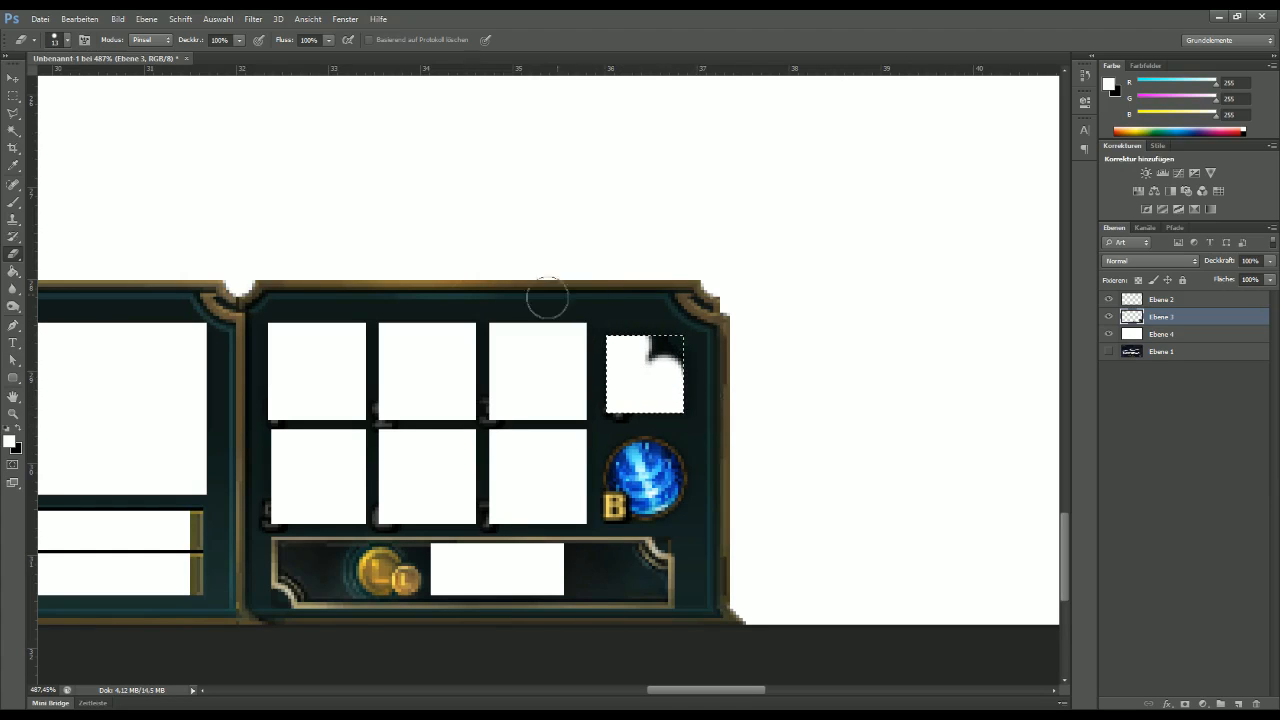
{"action": "left_click_drag", "start_coordinate": [640, 354], "coordinate": [647, 349]}
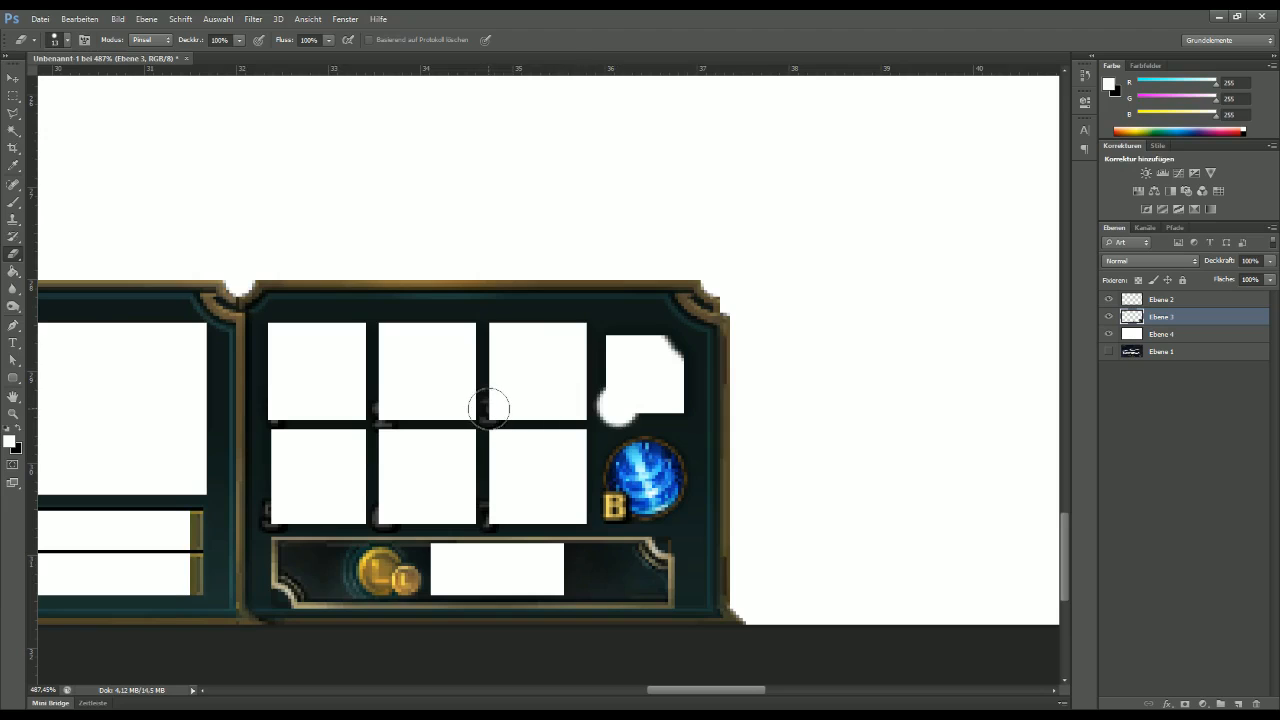
Step: Erase the remnants of the other item slot numbers and the round blue recall icon with its B label
{"action": "left_click", "coordinate": [490, 408]}
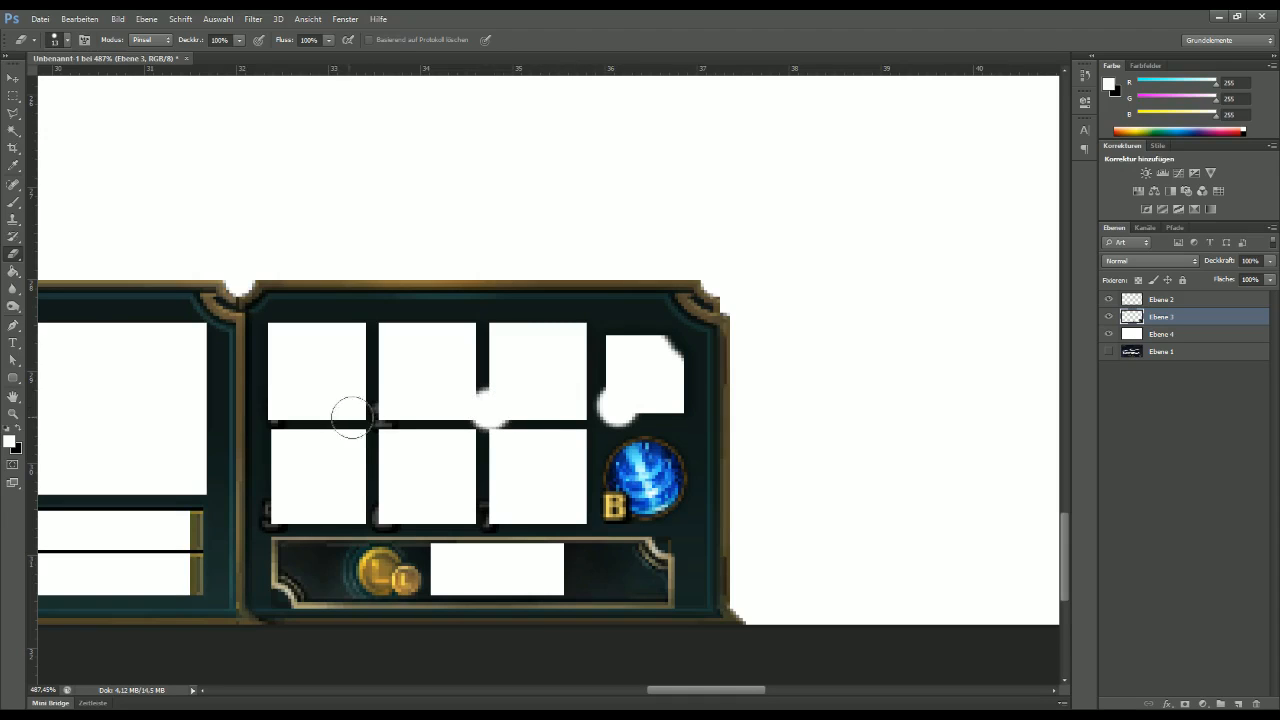
{"action": "left_click", "coordinate": [382, 416]}
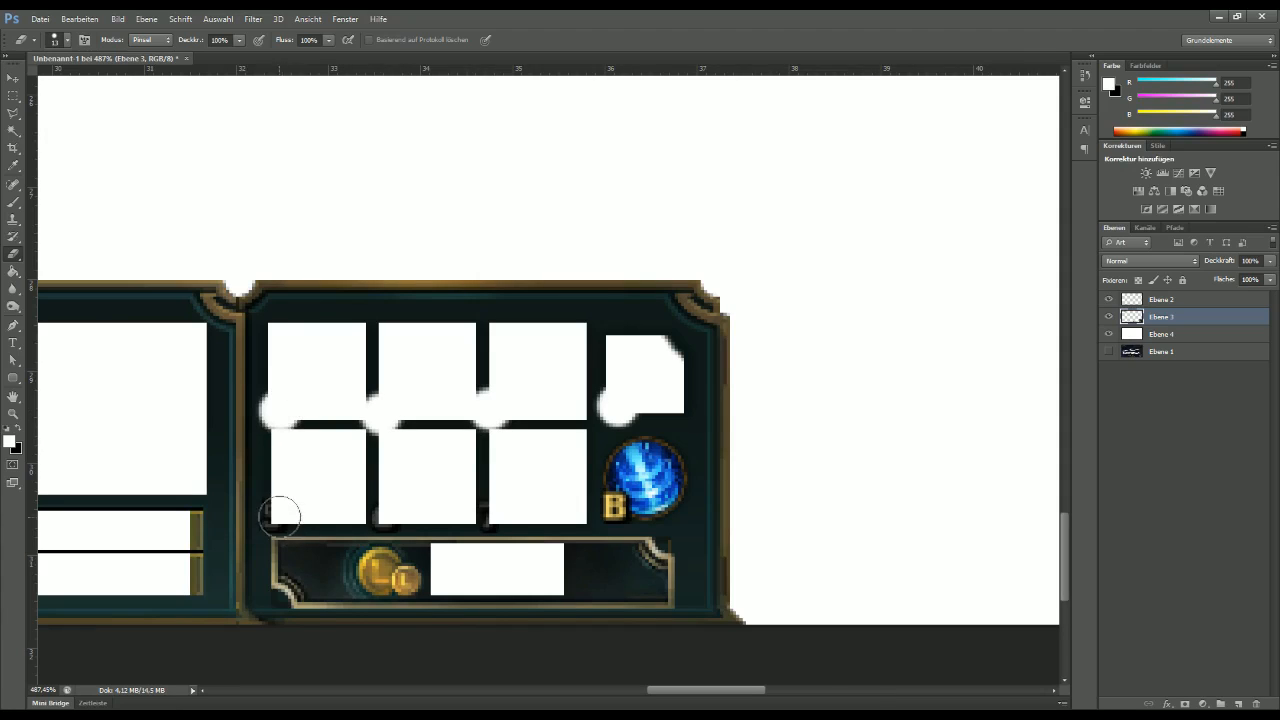
{"action": "left_click", "coordinate": [272, 514]}
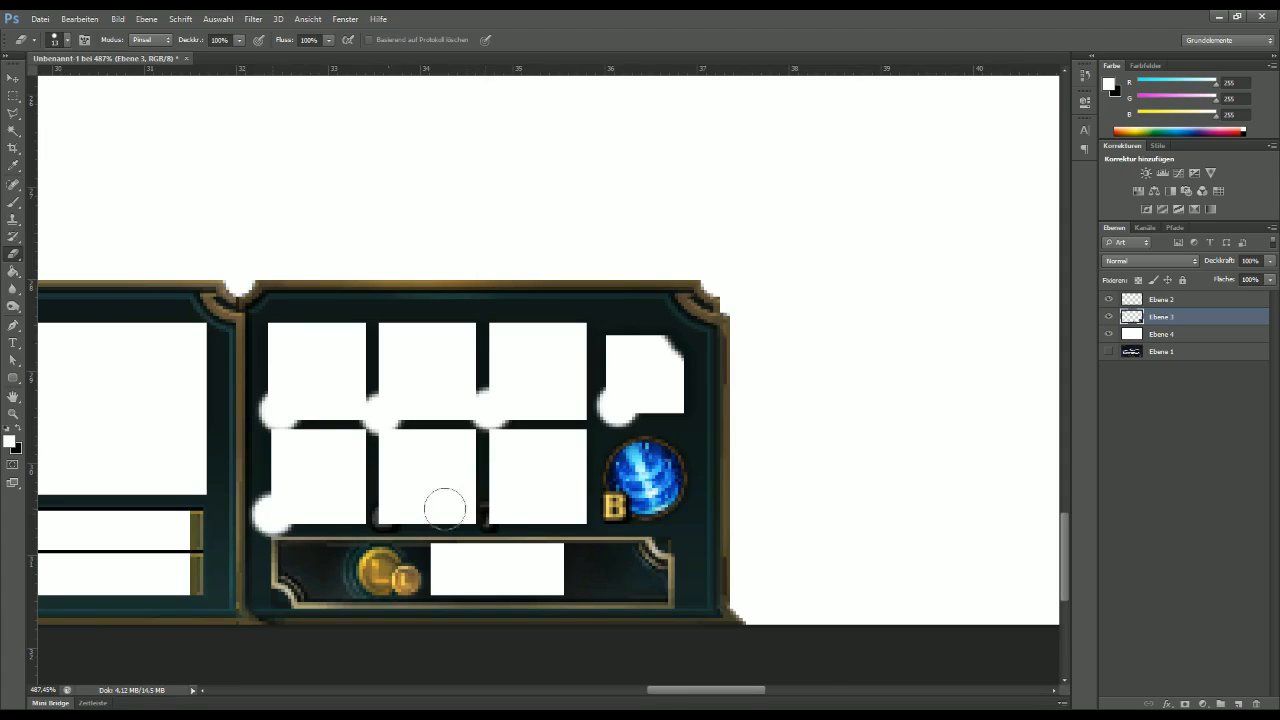
{"action": "left_click", "coordinate": [387, 514]}
{"action": "left_click", "coordinate": [490, 515]}
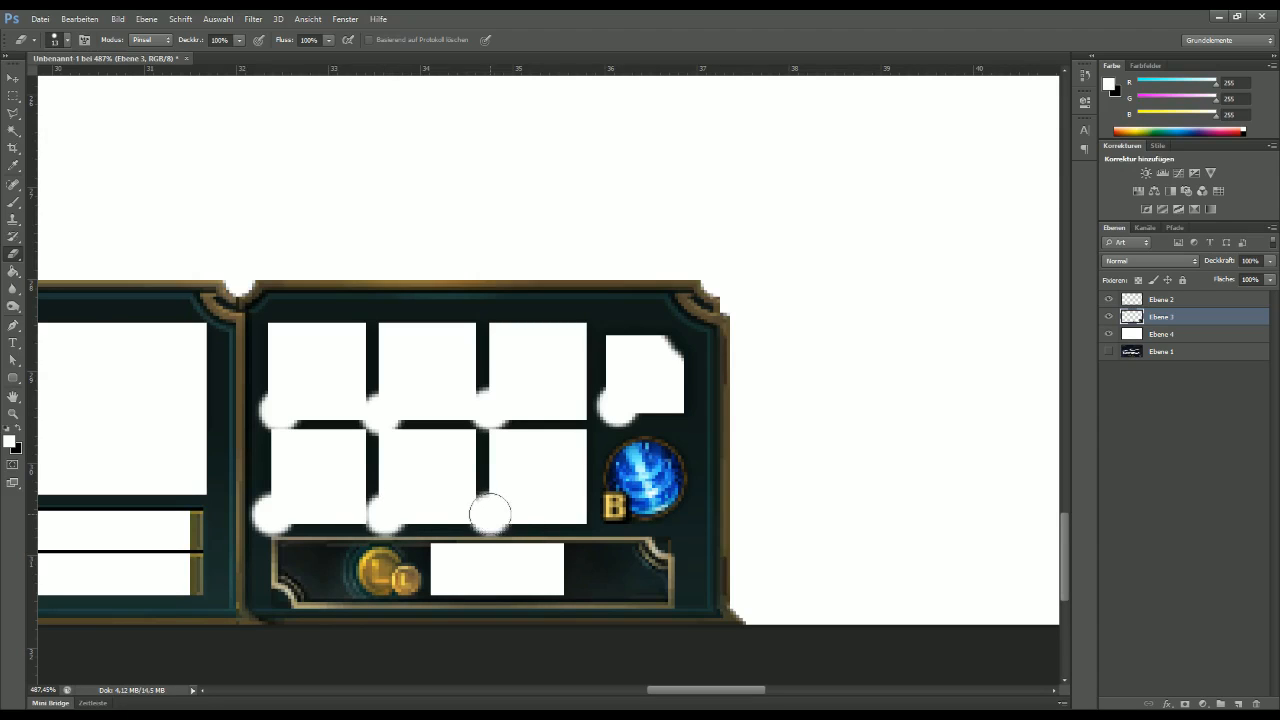
{"action": "mouse_move", "coordinate": [638, 462]}
{"action": "left_mouse_down"}
{"action": "mouse_move", "coordinate": [628, 477]}
{"action": "mouse_move", "coordinate": [642, 498]}
{"action": "mouse_move", "coordinate": [662, 490]}
{"action": "mouse_move", "coordinate": [648, 464]}
{"action": "mouse_move", "coordinate": [618, 502]}
{"action": "mouse_move", "coordinate": [653, 497]}
{"action": "left_mouse_up"}
Step: Erase the round blue recall icon and its B label beside the inventory slots
{"action": "left_click_drag", "start_coordinate": [537, 517], "coordinate": [706, 416]}
Step: Draw a rectangular selection about 6.60 by 6.56 cm around the minimap, inside its dark frame
{"action": "scroll", "coordinate": [514, 488], "scroll_direction": "down", "scroll_amount": 4}
{"action": "scroll", "coordinate": [515, 486], "scroll_direction": "down", "scroll_amount": 9}
{"action": "left_click_drag", "start_coordinate": [768, 387], "coordinate": [411, 446]}
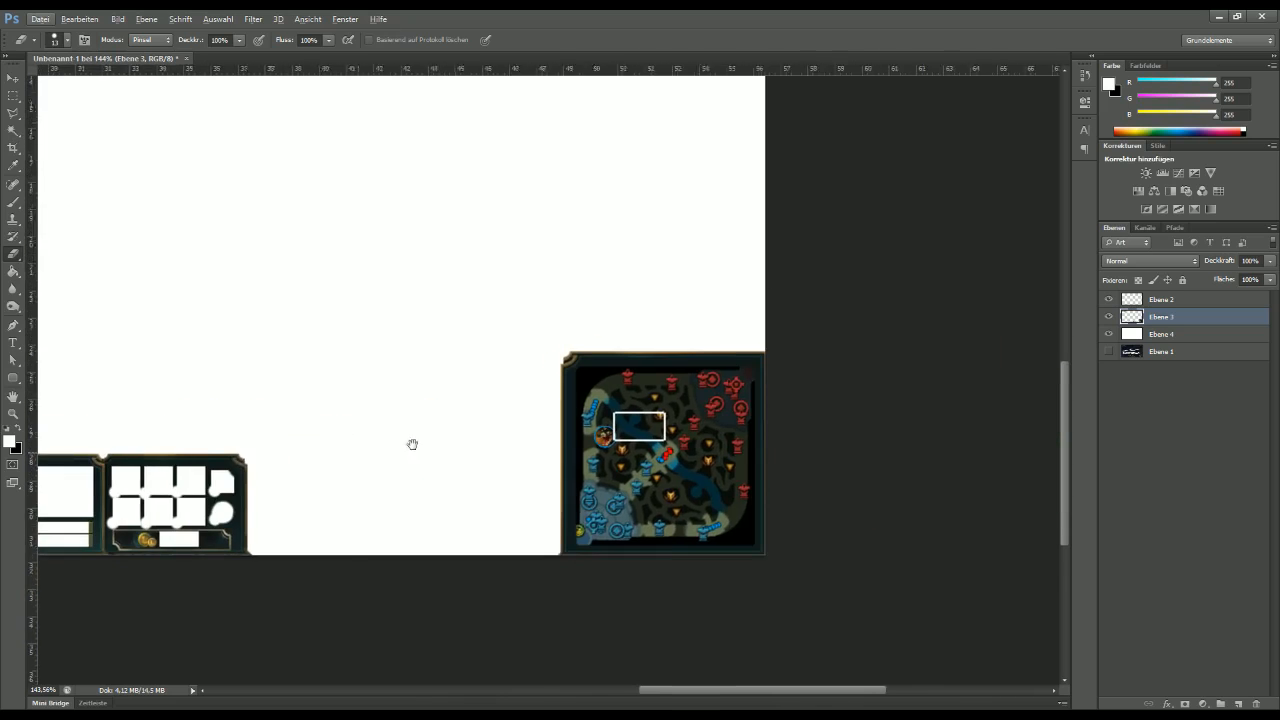
{"action": "scroll", "coordinate": [531, 365], "scroll_direction": "up", "scroll_amount": 8}
{"action": "left_click_drag", "start_coordinate": [750, 520], "coordinate": [608, 379]}
{"action": "left_click", "coordinate": [13, 95]}
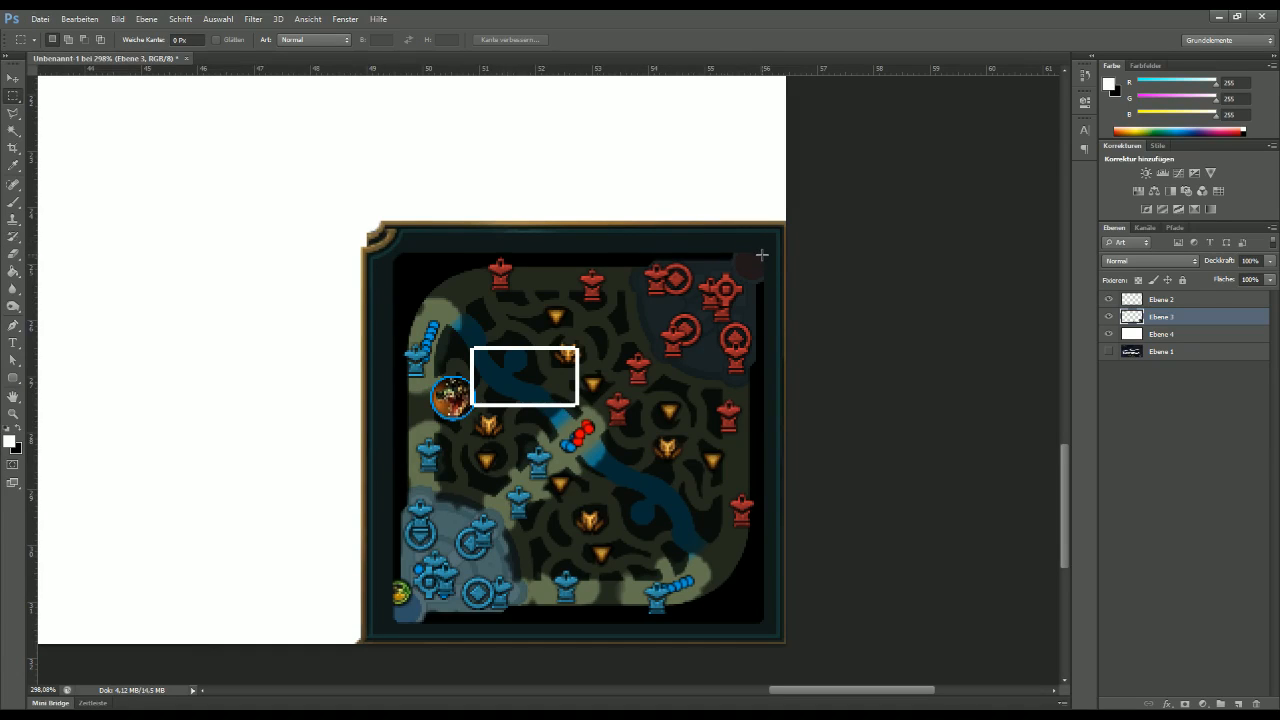
{"action": "left_click_drag", "start_coordinate": [765, 255], "coordinate": [393, 622]}
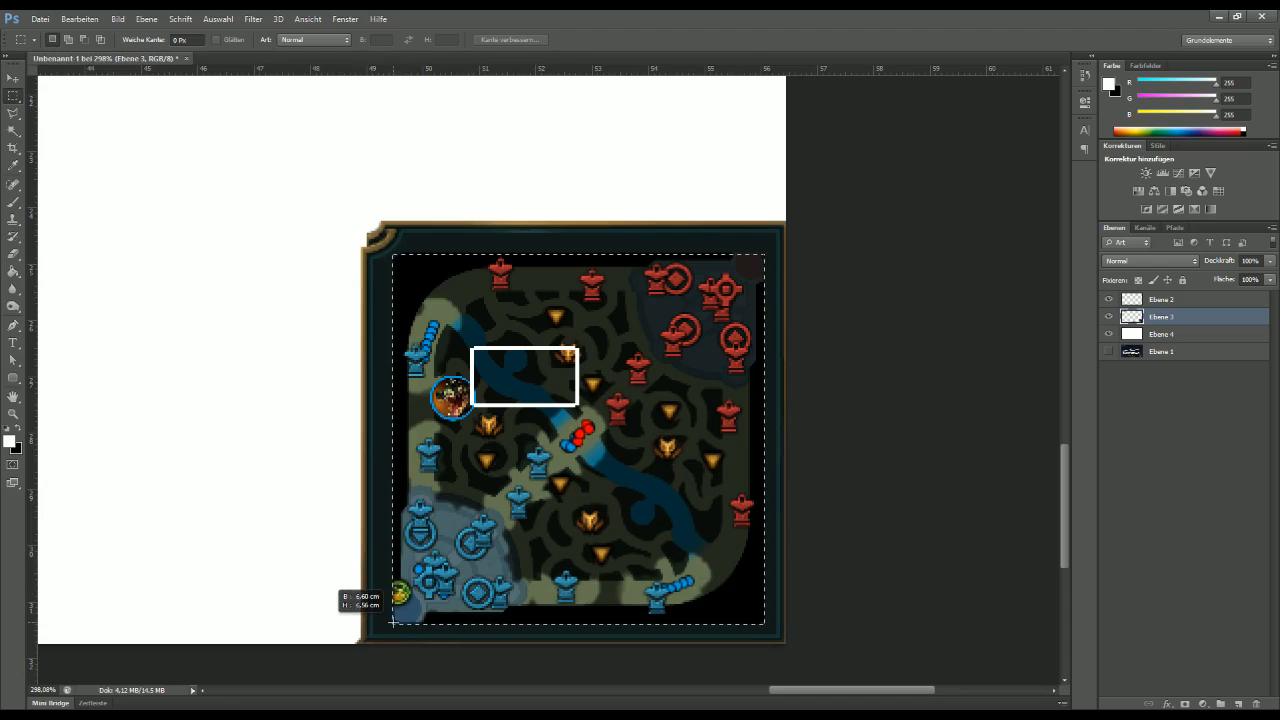
{"action": "key", "text": "space"}
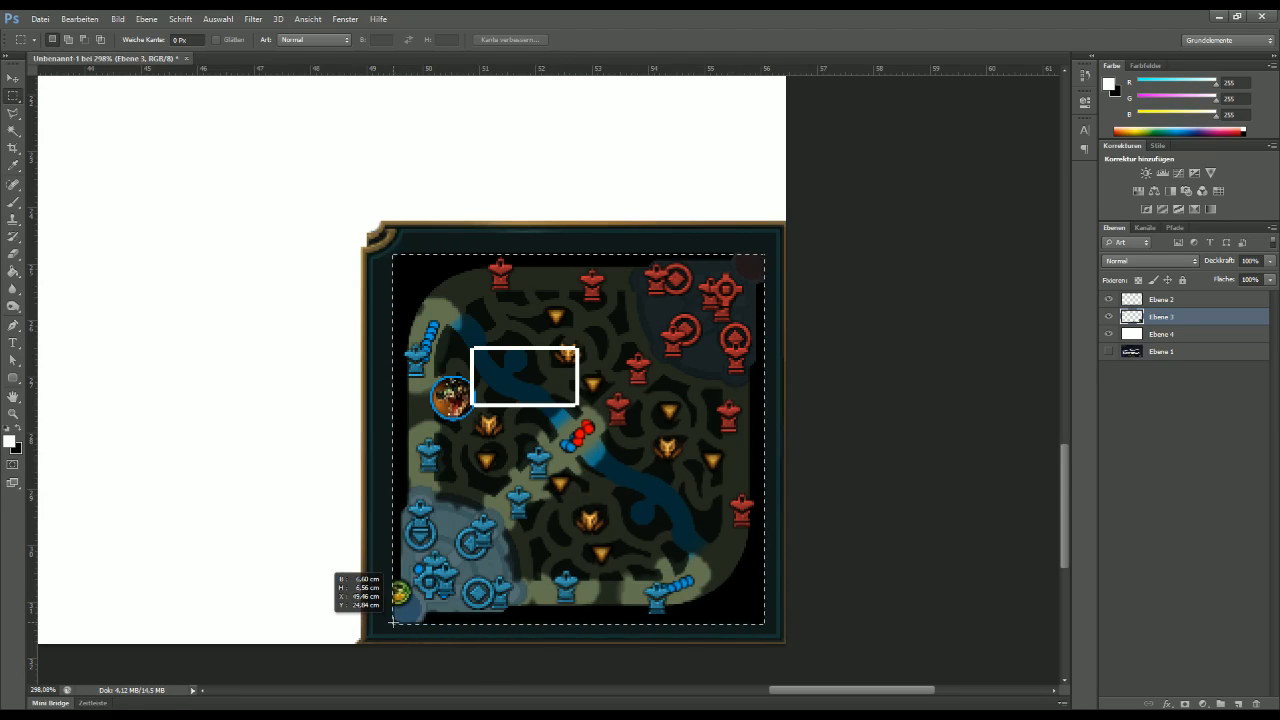
{"action": "left_click_drag", "start_coordinate": [393, 622], "coordinate": [393, 622]}
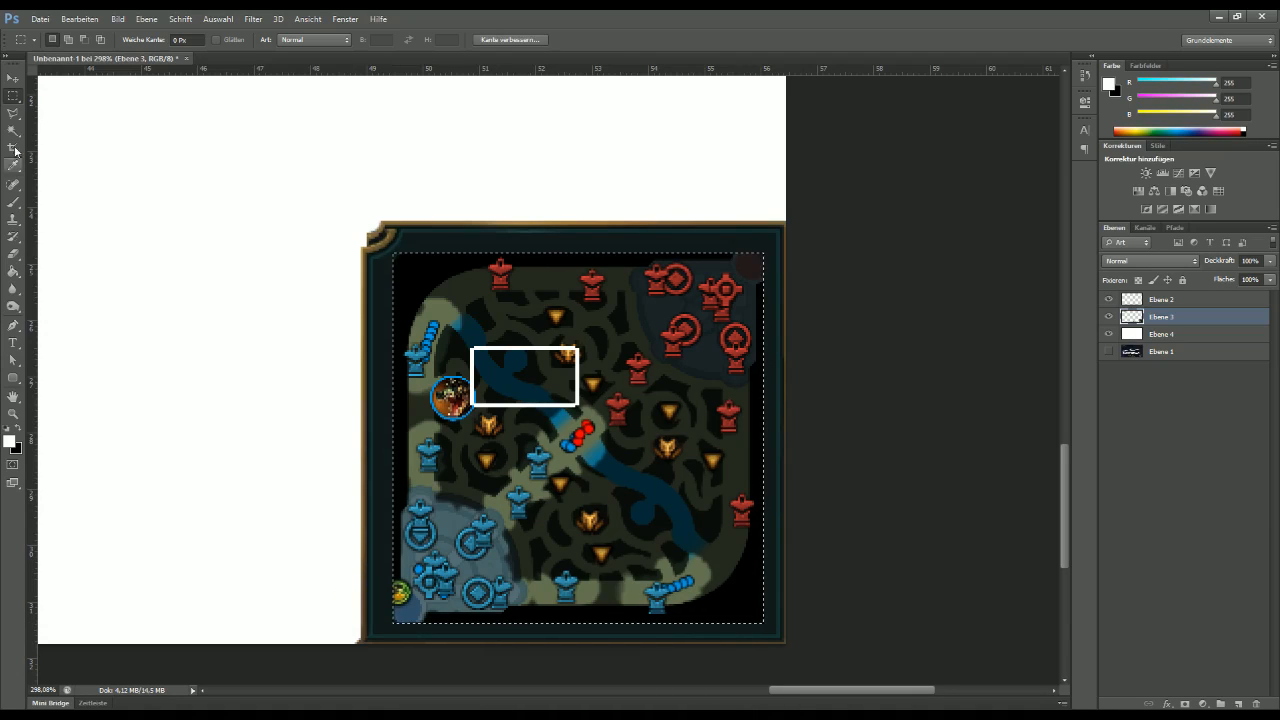
Step: Erase the minimap within the selection using a 50 px eraser, leaving the frame's corners rounded, and remove the selection
{"action": "left_click", "coordinate": [22, 257]}
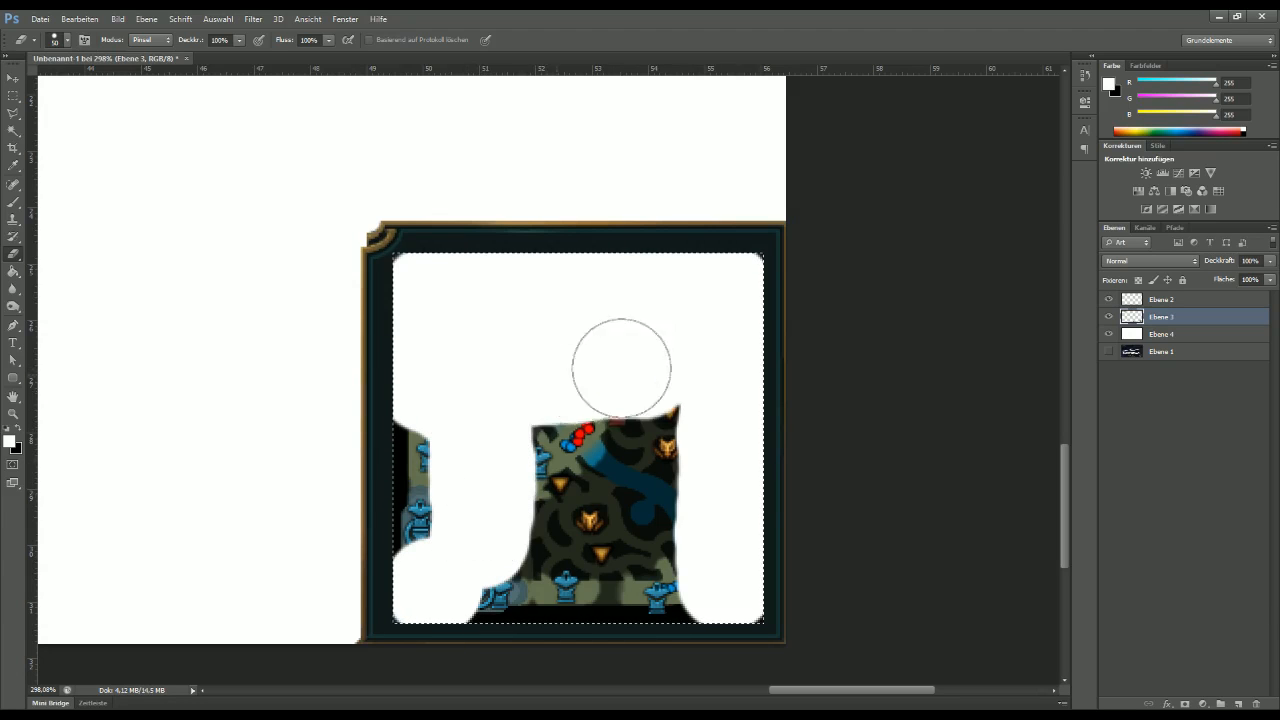
{"action": "mouse_move", "coordinate": [625, 587]}
{"action": "left_mouse_down"}
{"action": "mouse_move", "coordinate": [672, 602]}
{"action": "mouse_move", "coordinate": [509, 603]}
{"action": "mouse_move", "coordinate": [429, 485]}
{"action": "mouse_move", "coordinate": [396, 543]}
{"action": "mouse_move", "coordinate": [415, 410]}
{"action": "left_mouse_up"}
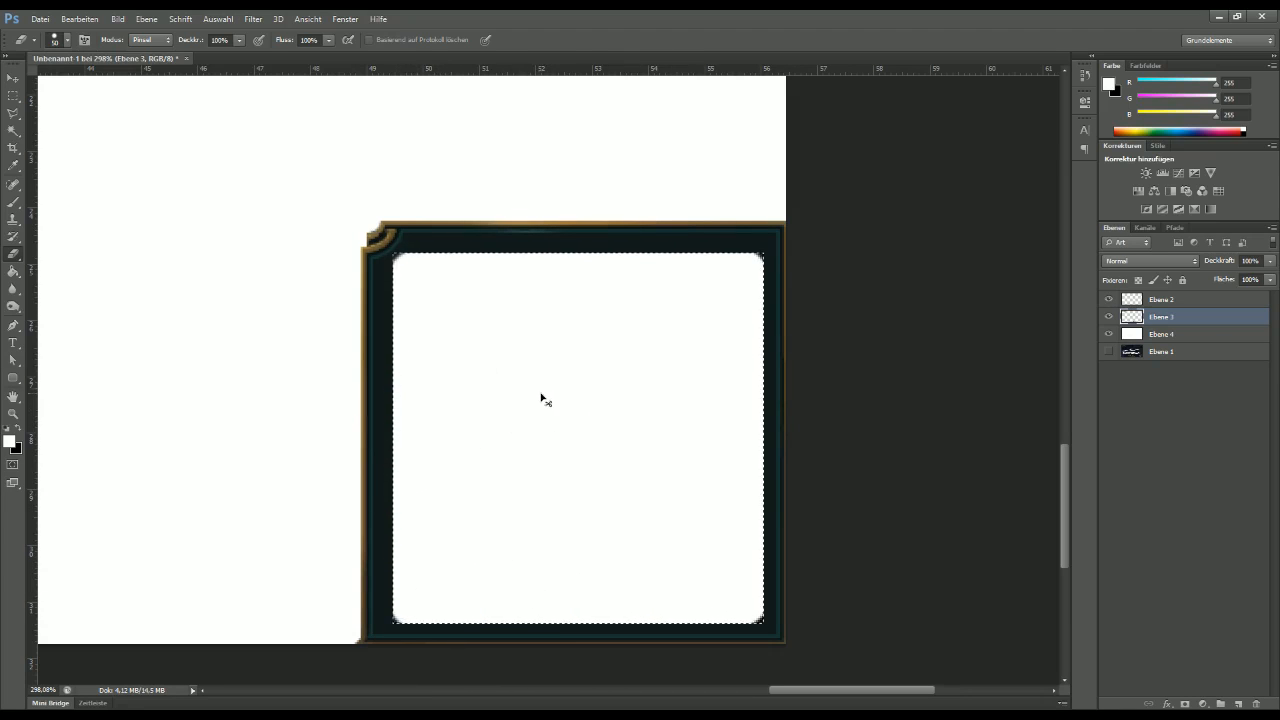
{"action": "key", "text": "ctrl+d"}
Step: Open the eraser's brush size and hardness settings beside the score and timer bar at the image's upper edge
{"action": "scroll", "coordinate": [524, 386], "scroll_direction": "down", "scroll_amount": 4}
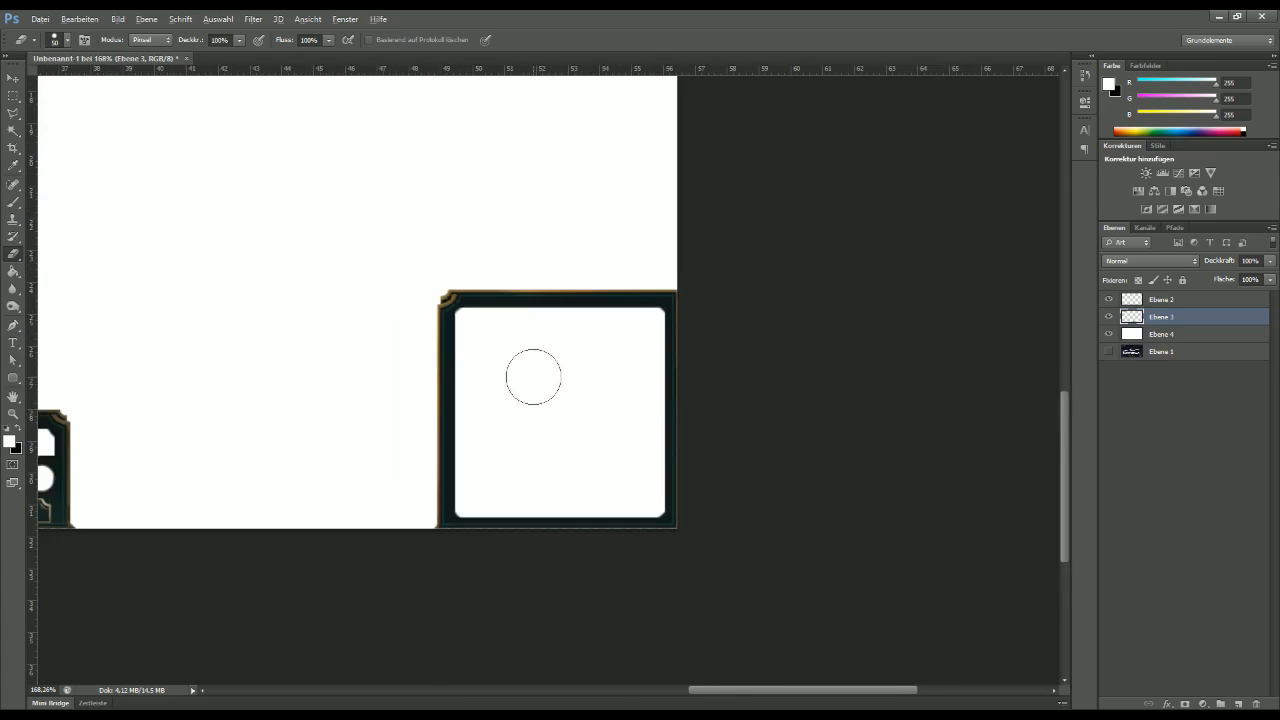
{"action": "left_click_drag", "start_coordinate": [538, 190], "coordinate": [534, 277]}
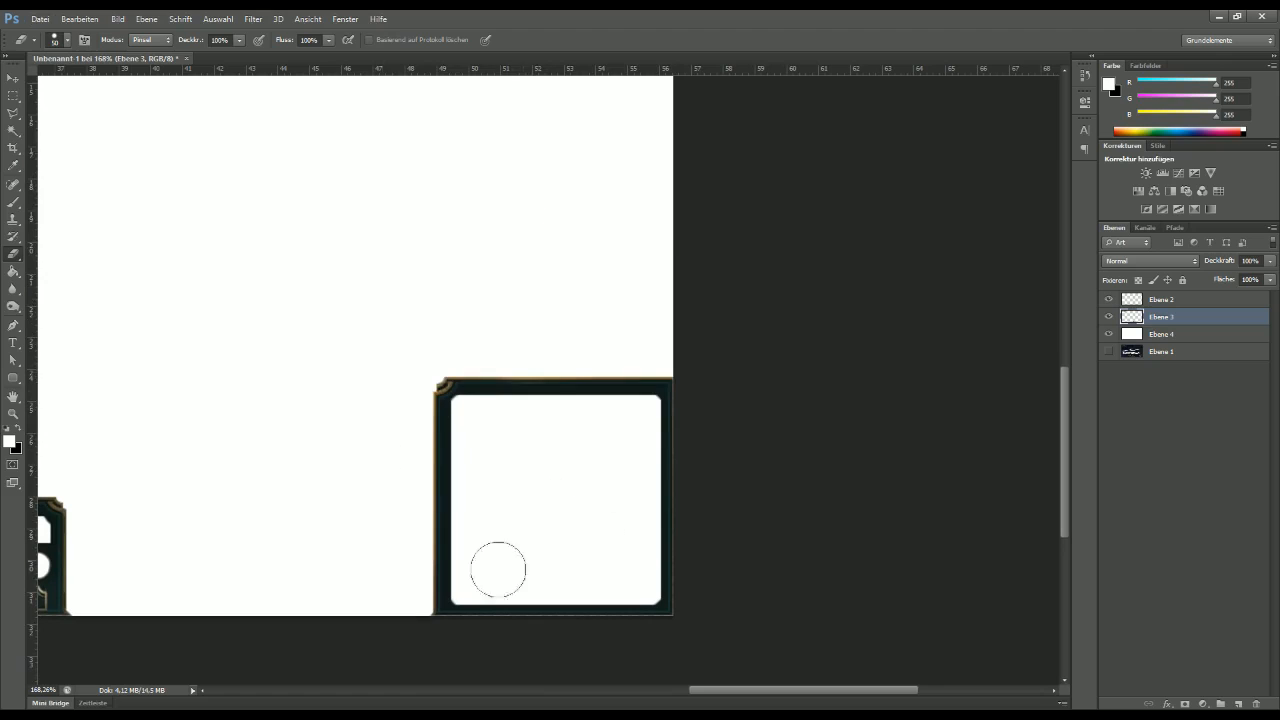
{"action": "left_click_drag", "start_coordinate": [517, 163], "coordinate": [554, 618]}
{"action": "left_click_drag", "start_coordinate": [588, 146], "coordinate": [576, 428]}
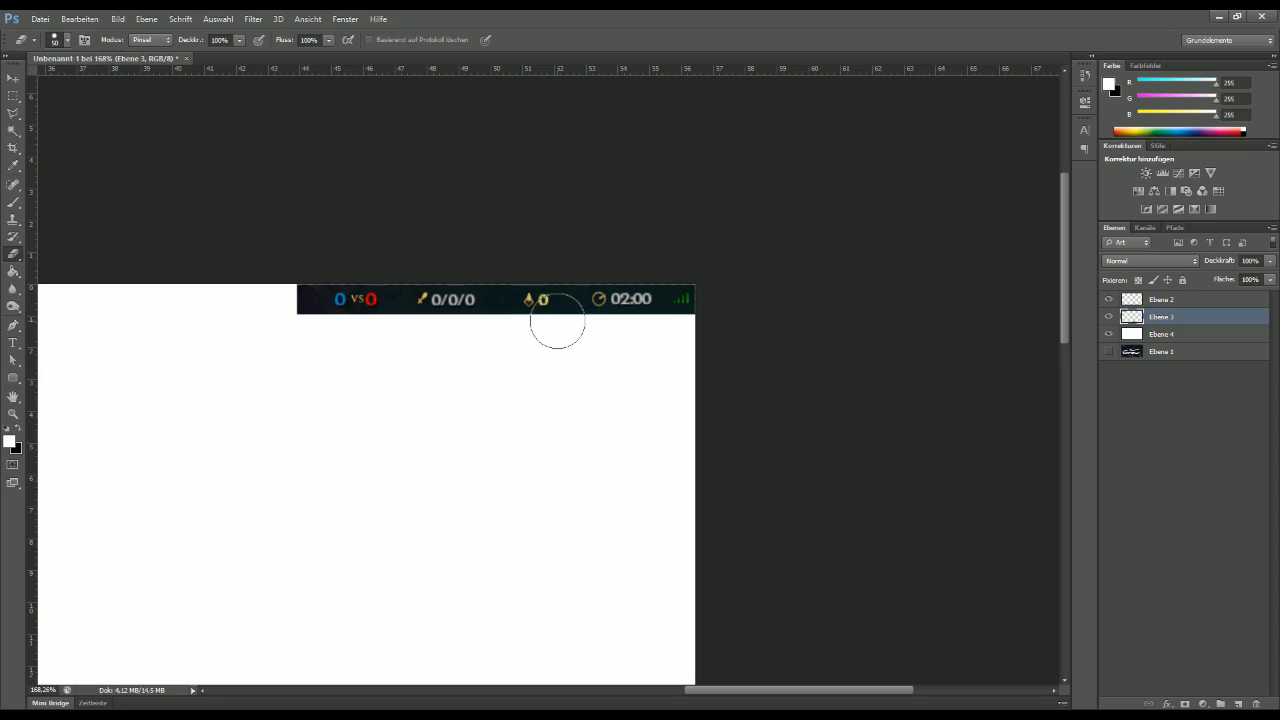
{"action": "right_click", "coordinate": [436, 337]}
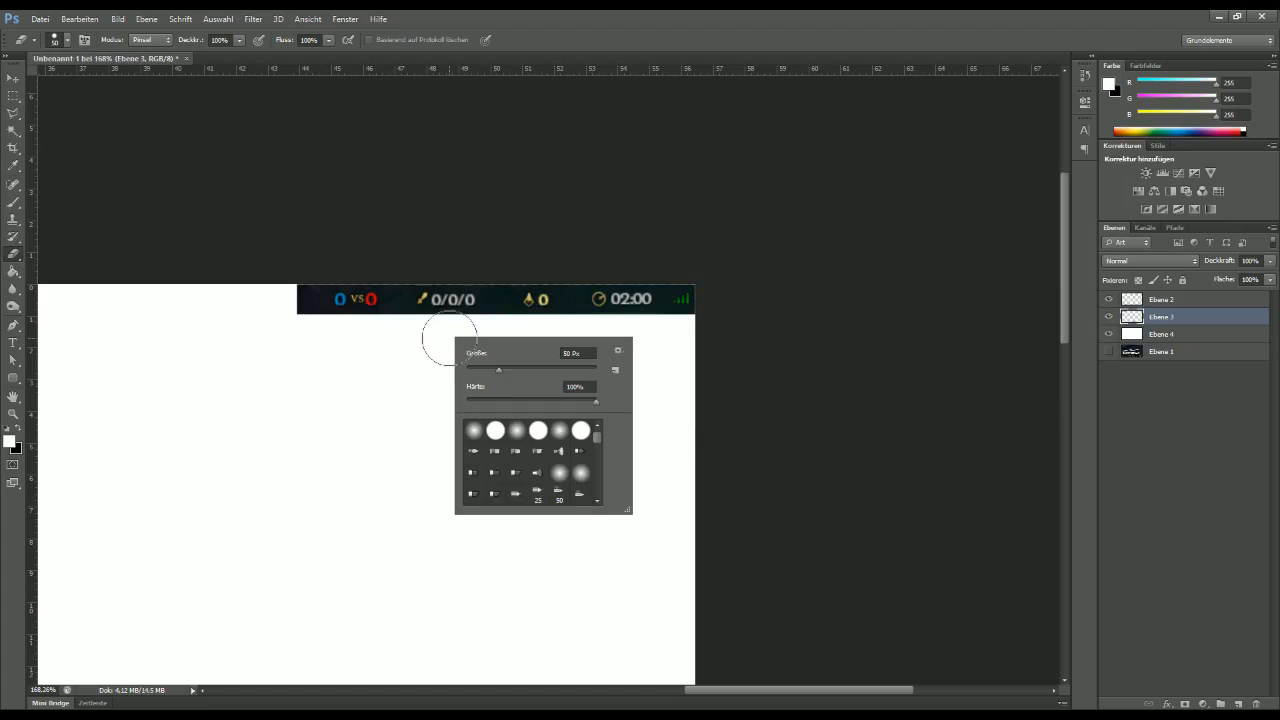